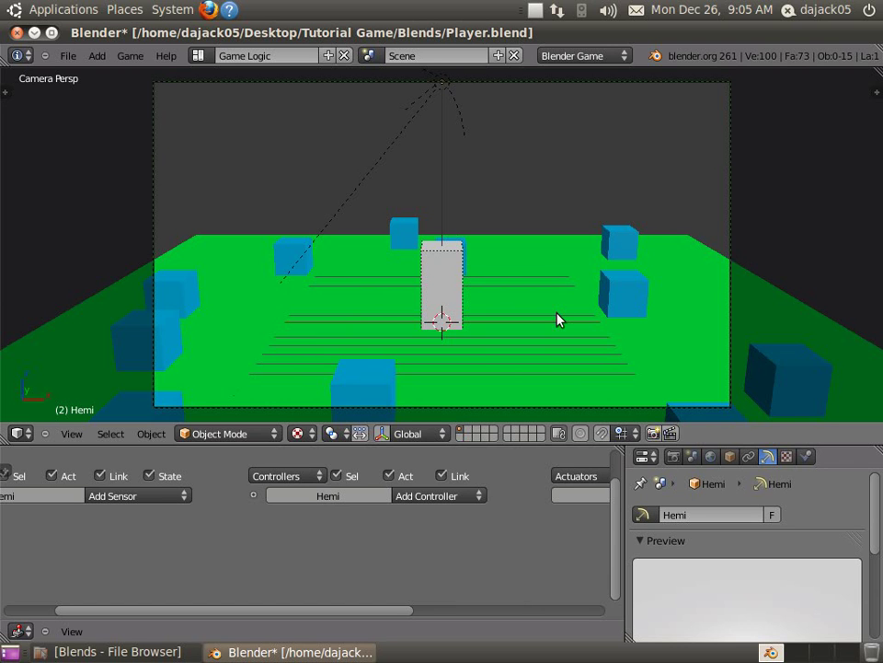
- Look over the scene from outside the camera, return to the camera view, and briefly test-run the game
middle_drag(558, 319, 410, 260)
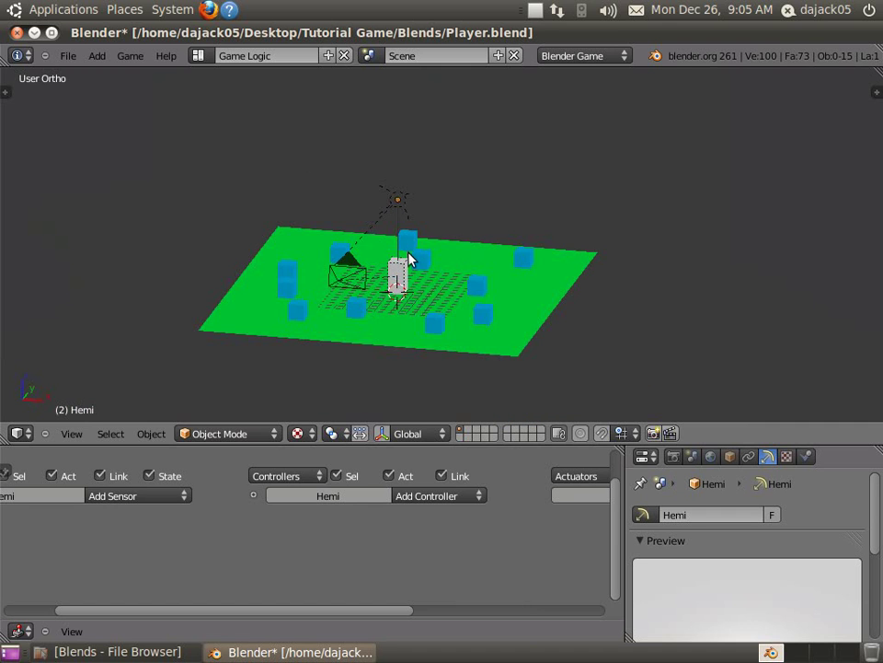
scroll(408, 258, up, 3)
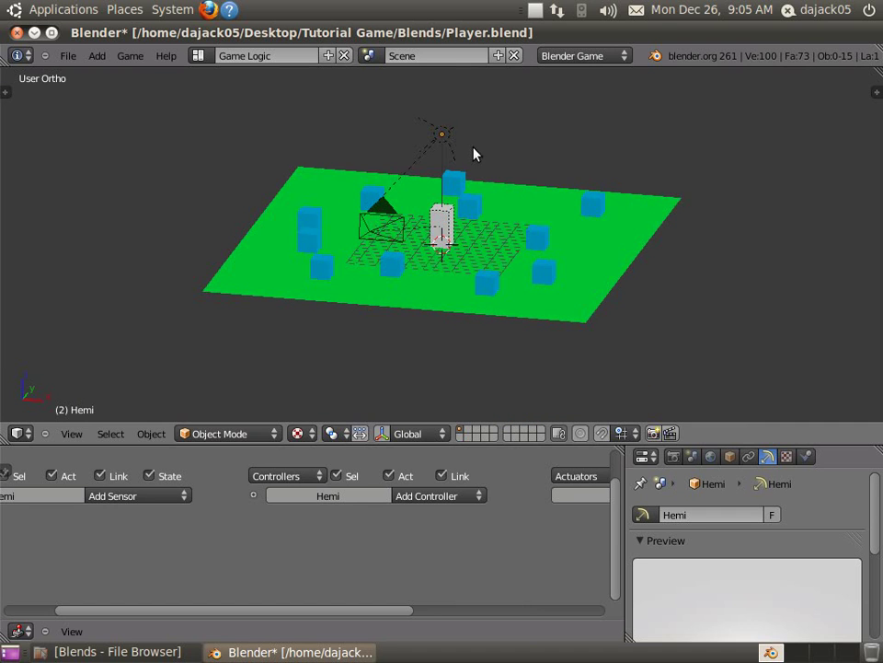
middle_drag(704, 260, 337, 292)
key(KP_0)
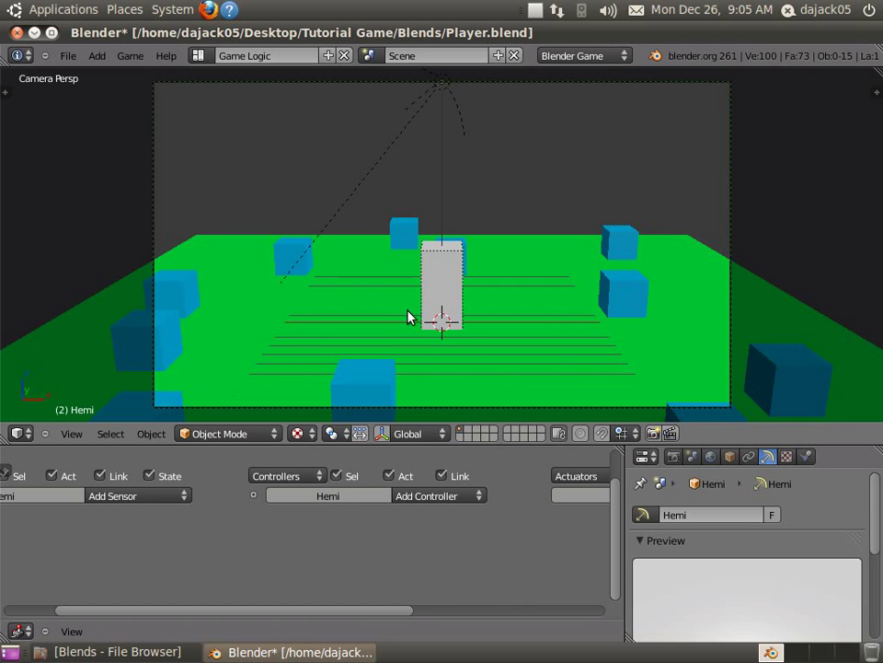
key(p)
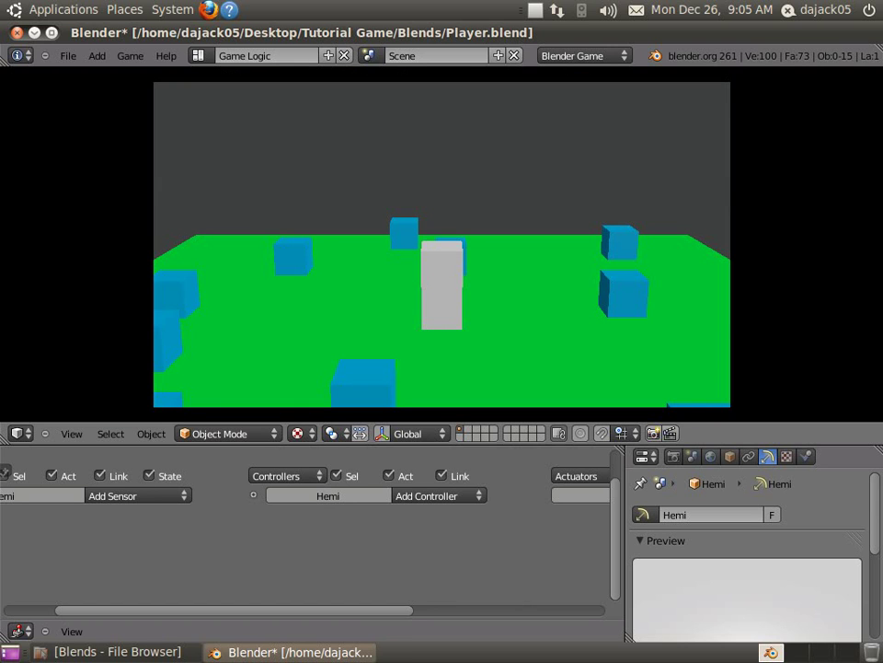
key(Escape)
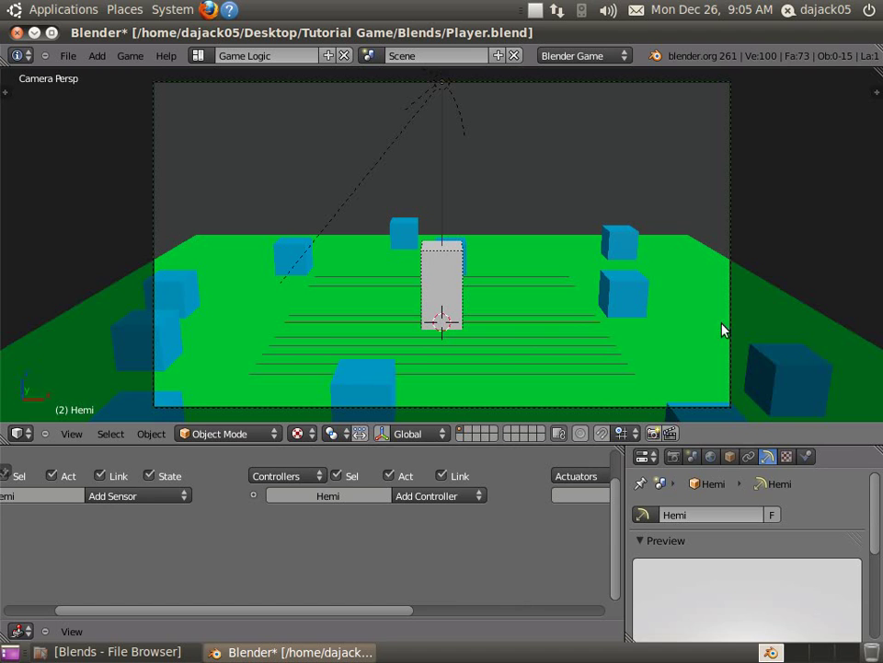
- Select the camera and remove it from the Player group in its object properties
right_click(638, 276)
right_click(633, 236)
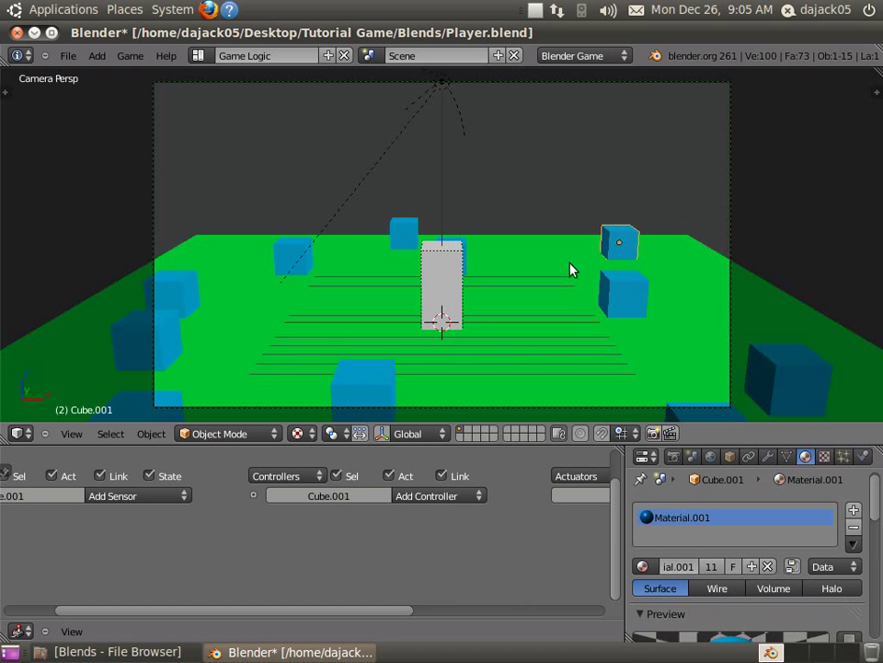
right_click(572, 267)
right_click(414, 124)
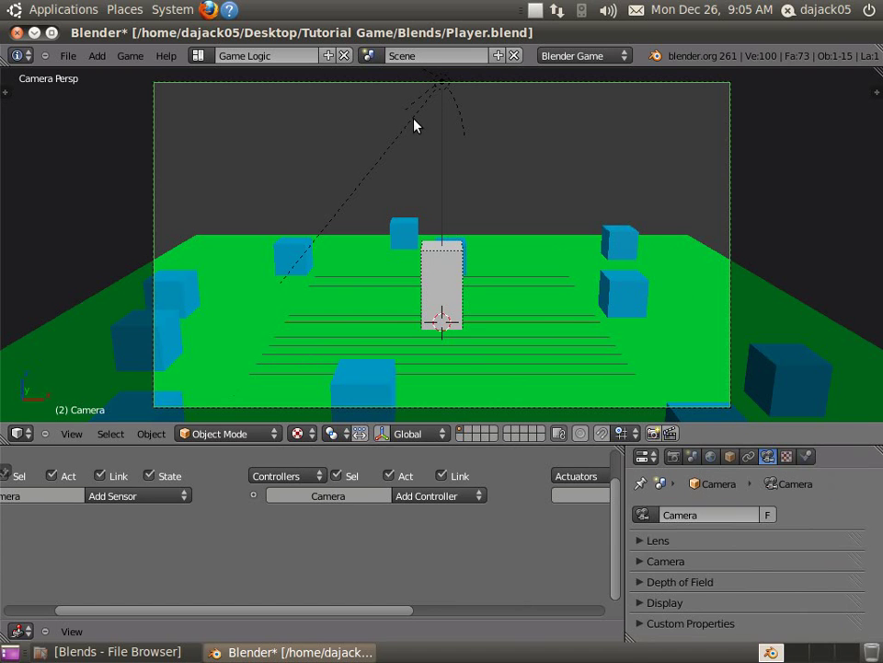
right_click(485, 102)
right_click(733, 117)
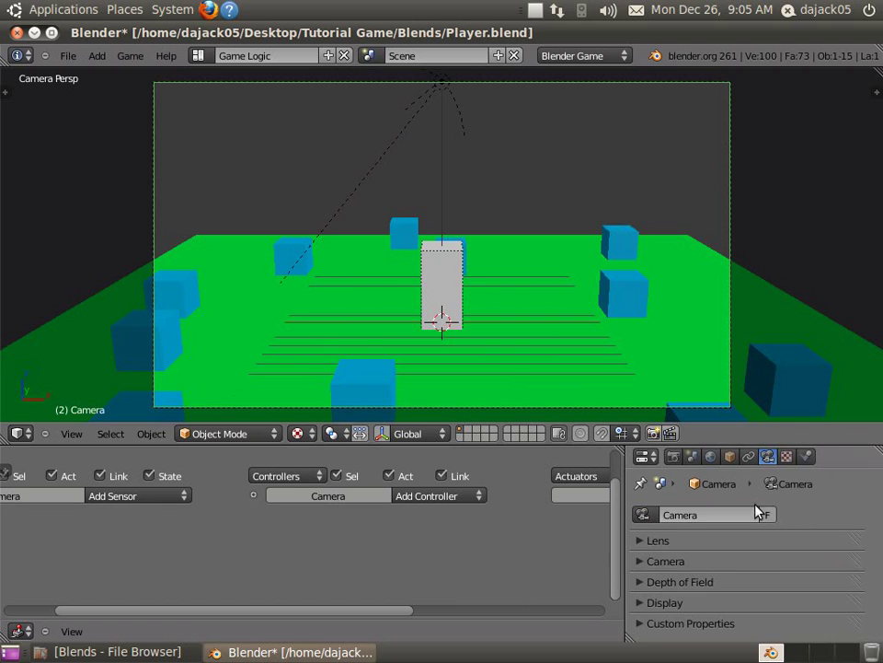
click(711, 456)
click(730, 456)
scroll(741, 501, down, 2)
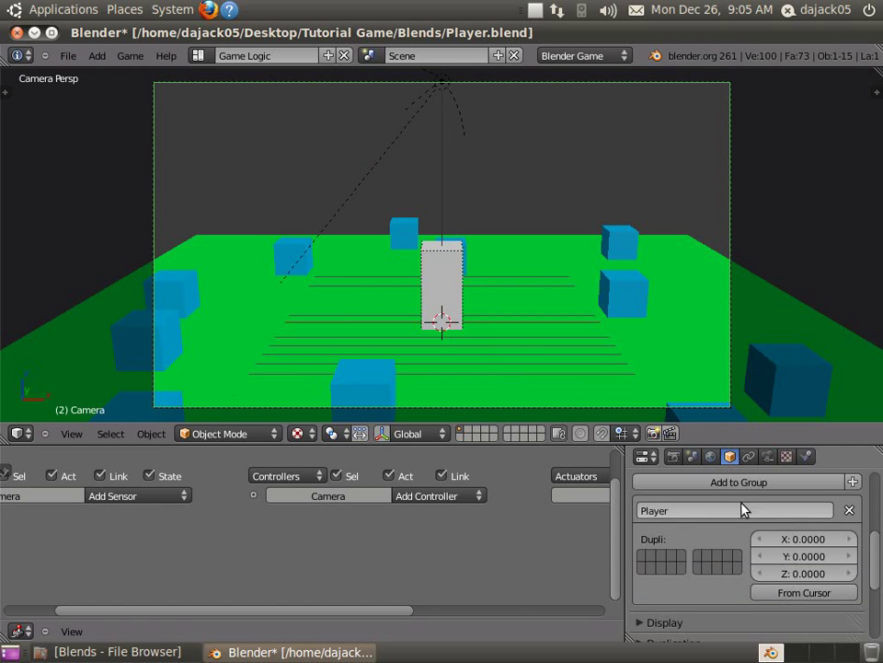
scroll(845, 510, up, 5)
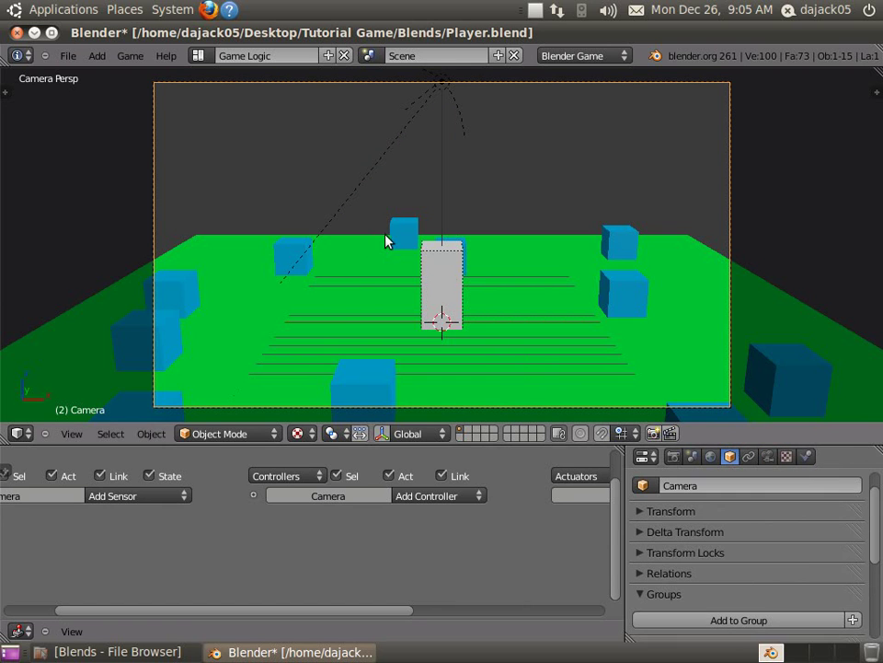
- Select the grey player block and remove it from its group
right_click(446, 285)
scroll(810, 589, down, 2)
click(852, 574)
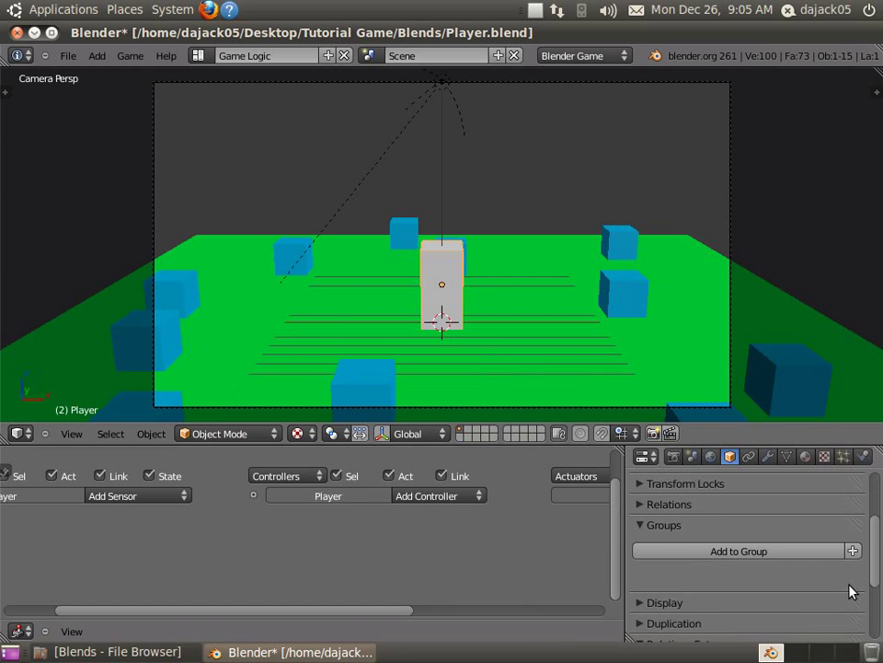
scroll(826, 578, up, 3)
scroll(512, 370, up, 2)
scroll(514, 370, down, 2)
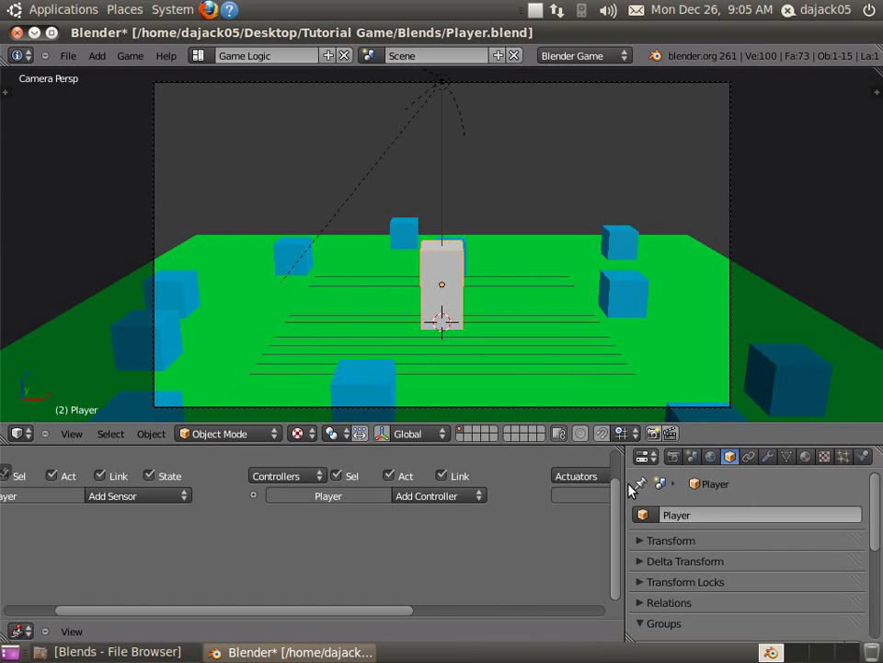
- Widen the logic editor area and bring the player's sensor and controller columns into view
drag(625, 486, 666, 487)
middle_drag(251, 514, 304, 536)
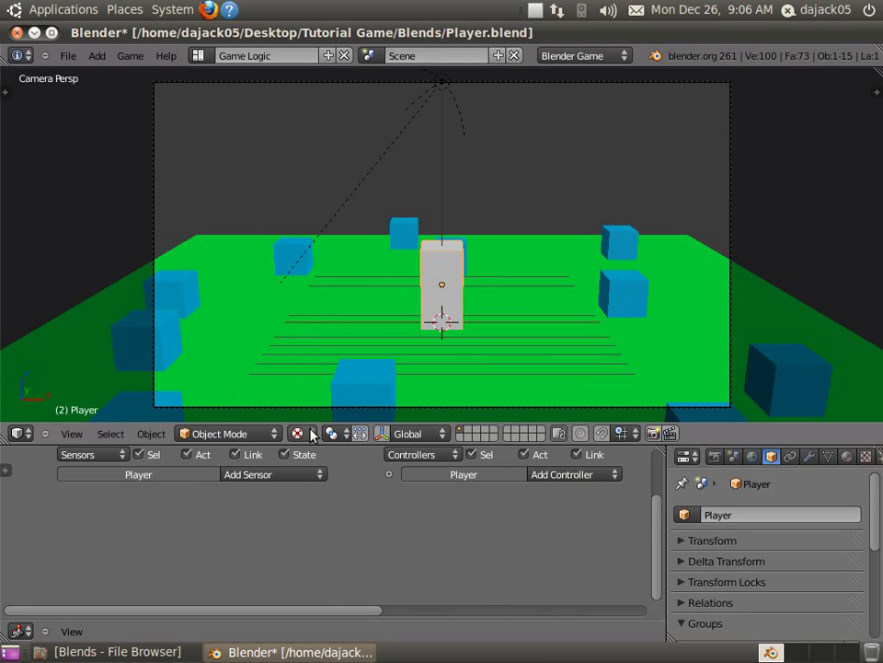
middle_drag(395, 524, 361, 564)
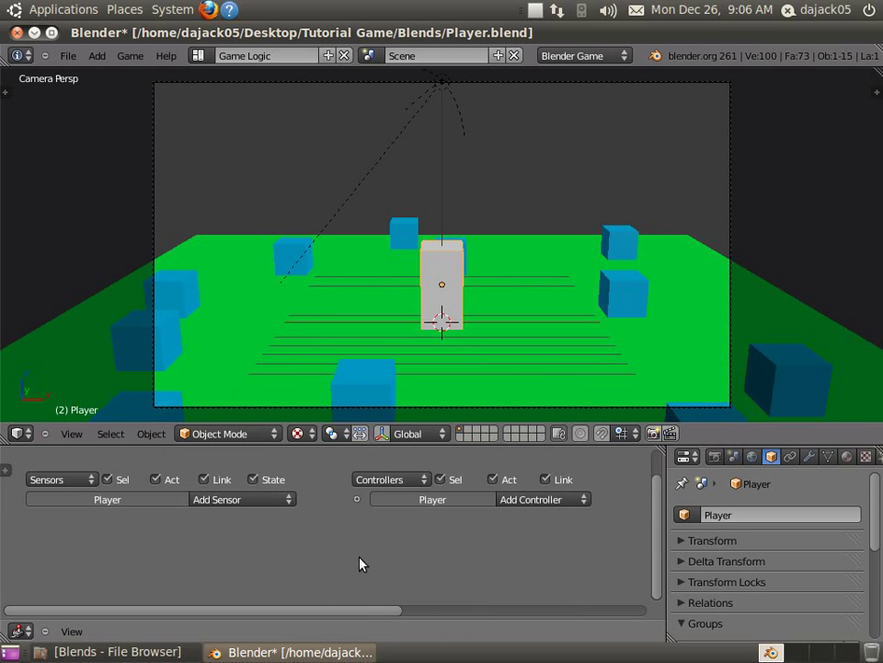
- Switch the Properties area to the Logic Editor and back to the Properties editor
click(20, 632)
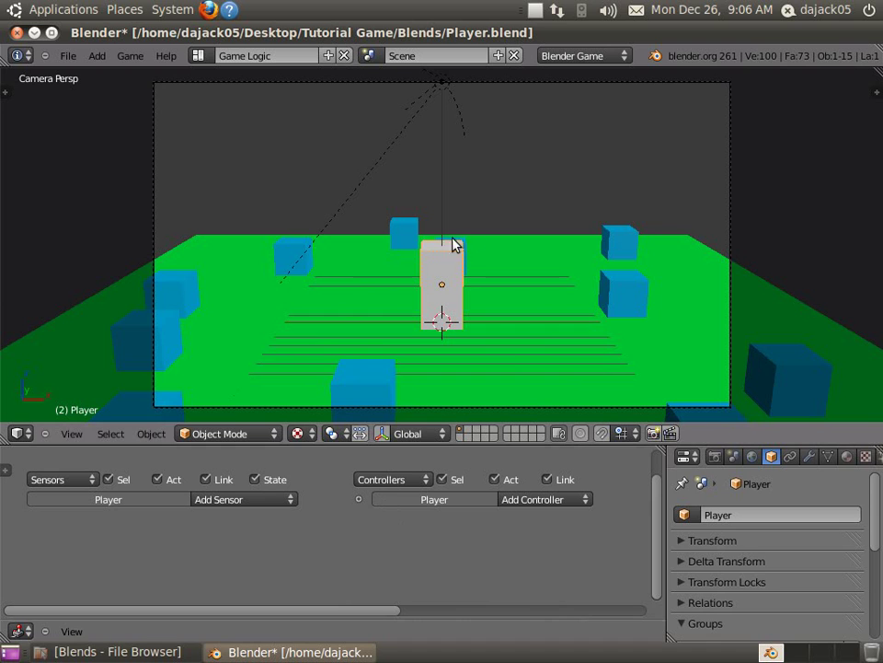
click(691, 457)
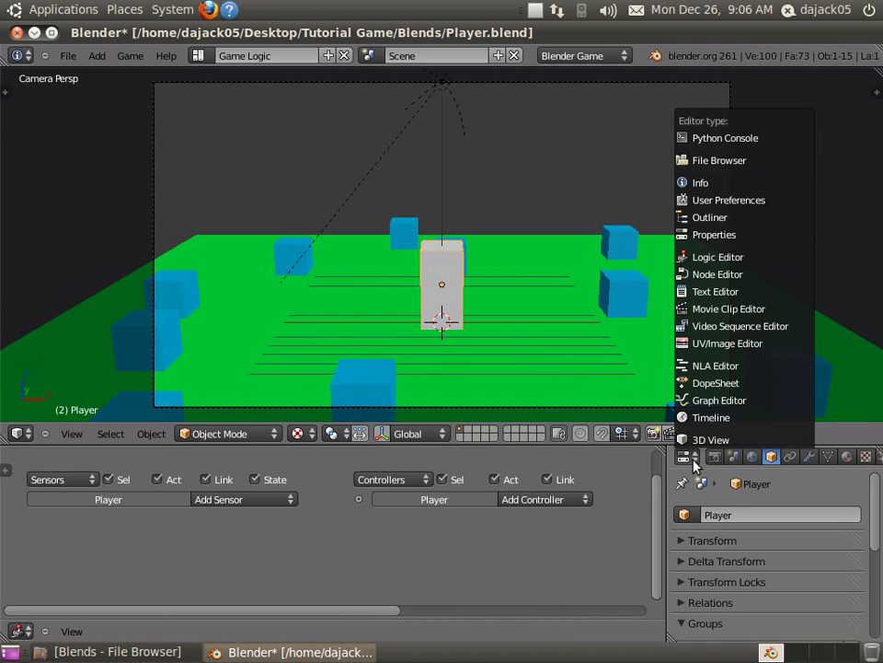
click(737, 257)
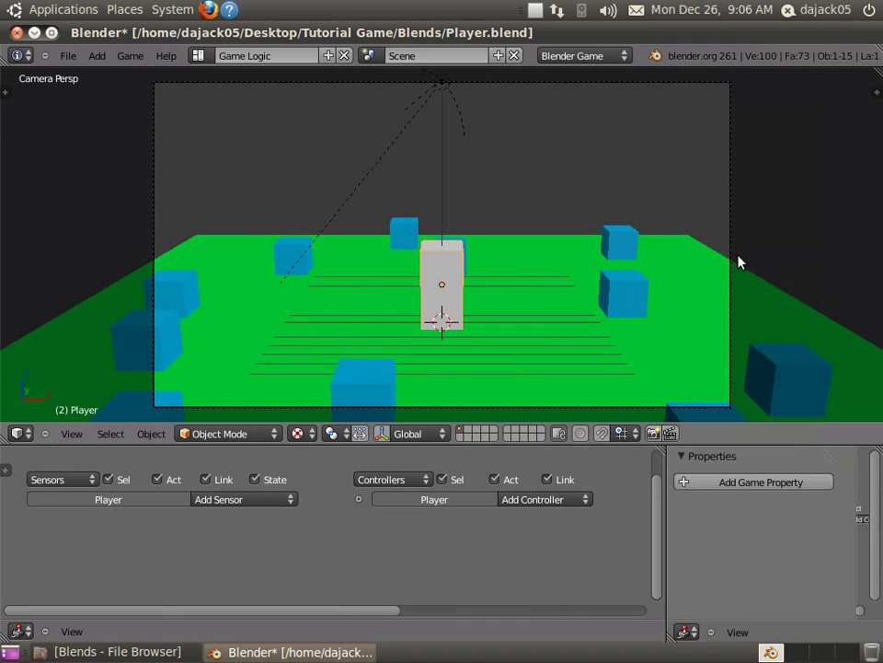
click(686, 632)
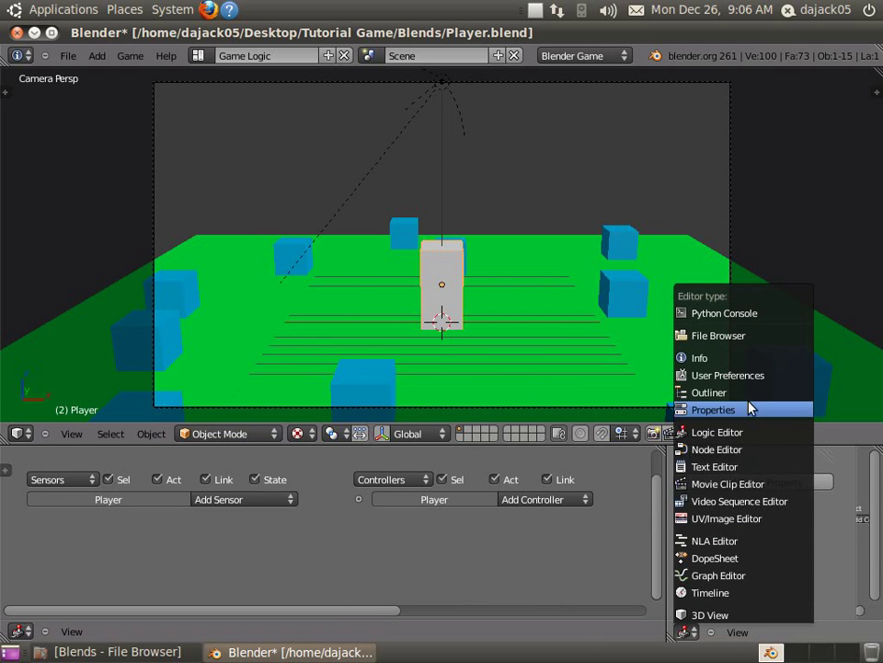
click(695, 409)
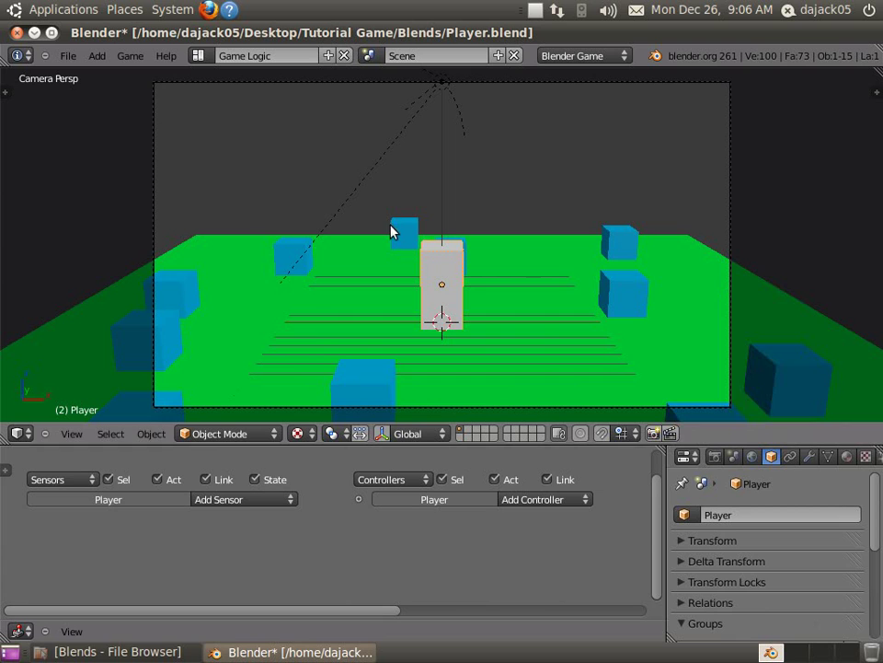
- Add a Keyboard sensor to the Player object and name it "w"
middle_drag(347, 551, 359, 530)
middle_drag(499, 546, 467, 545)
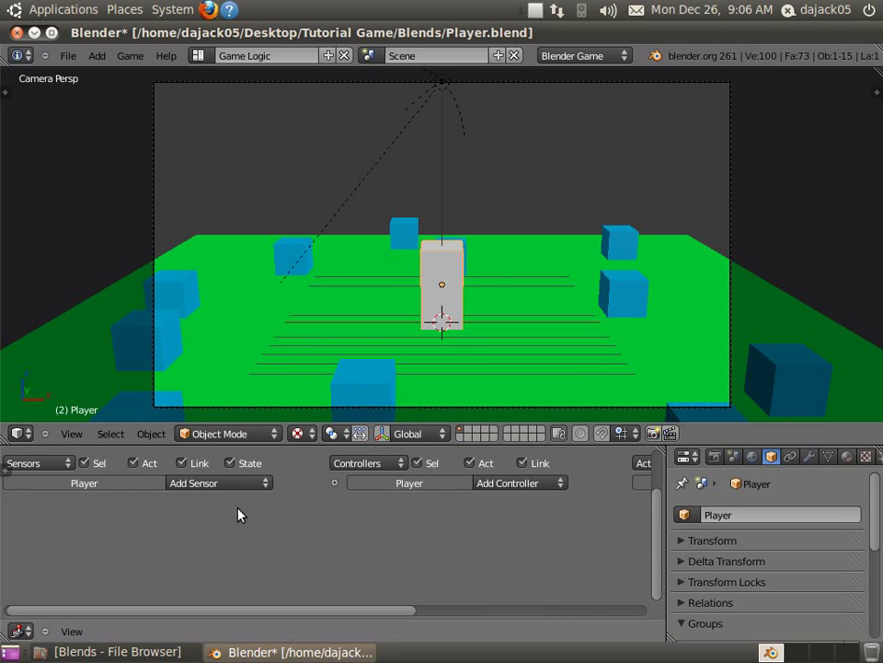
middle_drag(239, 514, 264, 511)
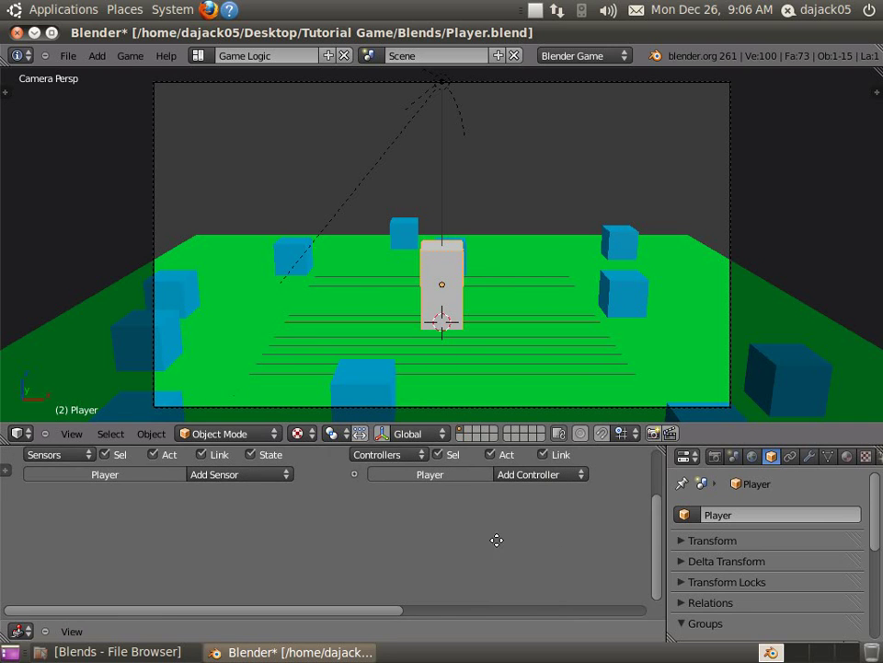
ctrl+scroll(502, 529, right, 5)
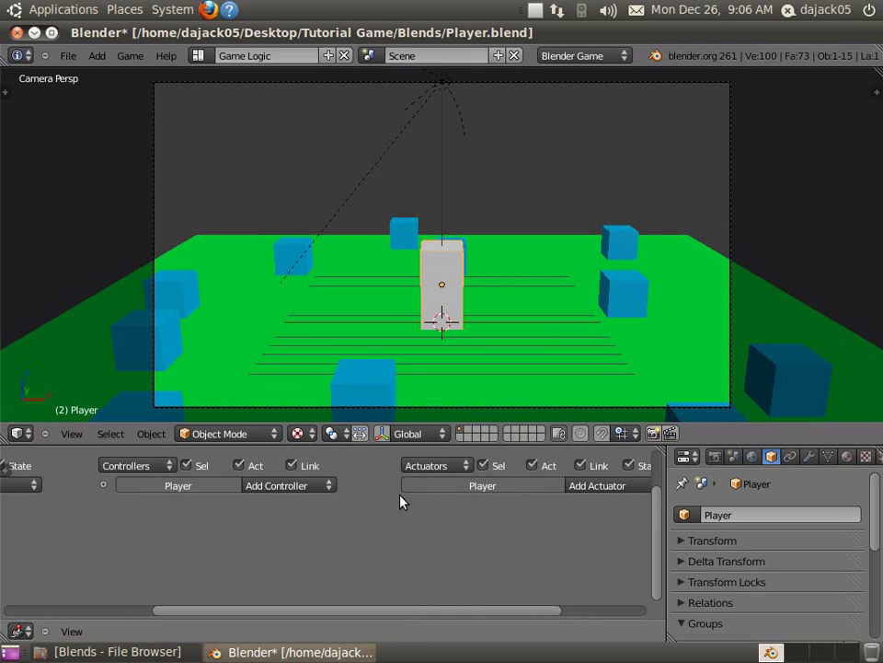
middle_drag(246, 535, 402, 534)
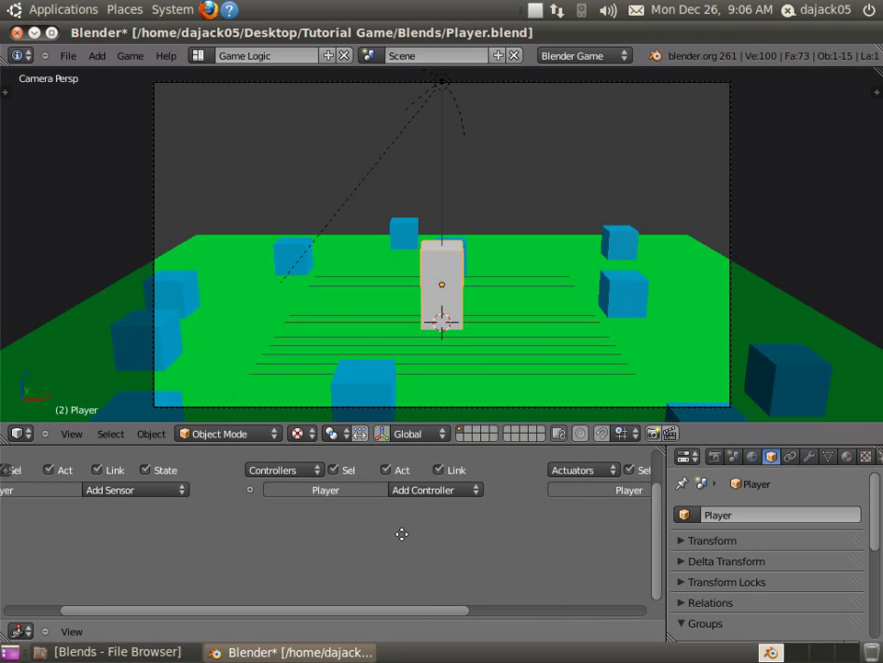
key(Home)
click(322, 504)
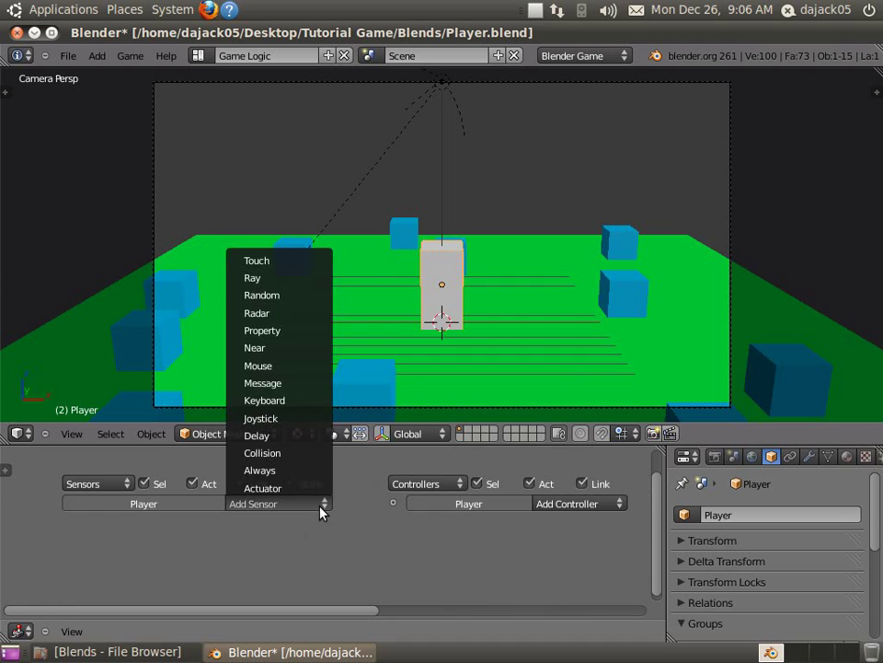
click(306, 403)
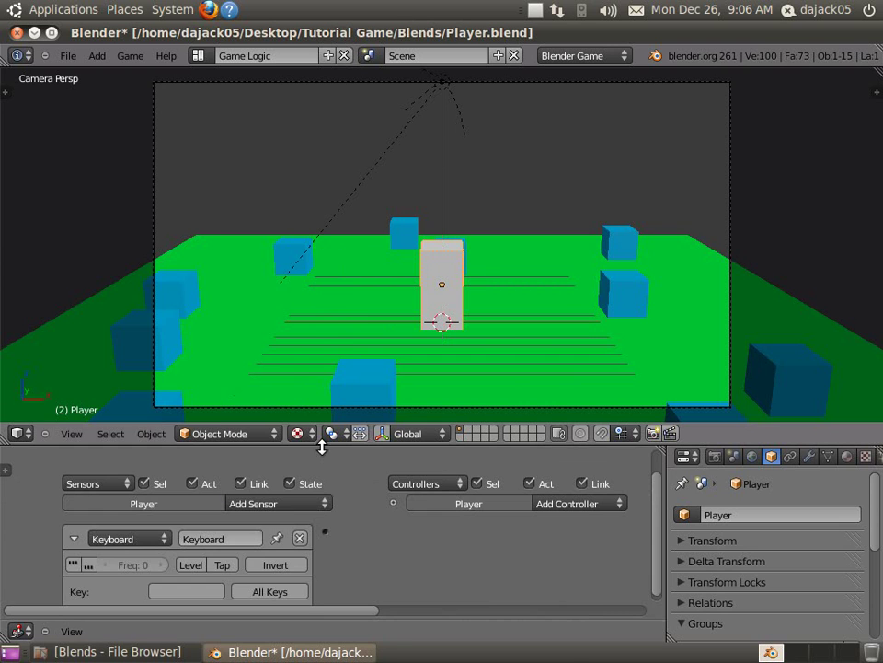
scroll(424, 553, down, 2)
click(226, 501)
text(w)
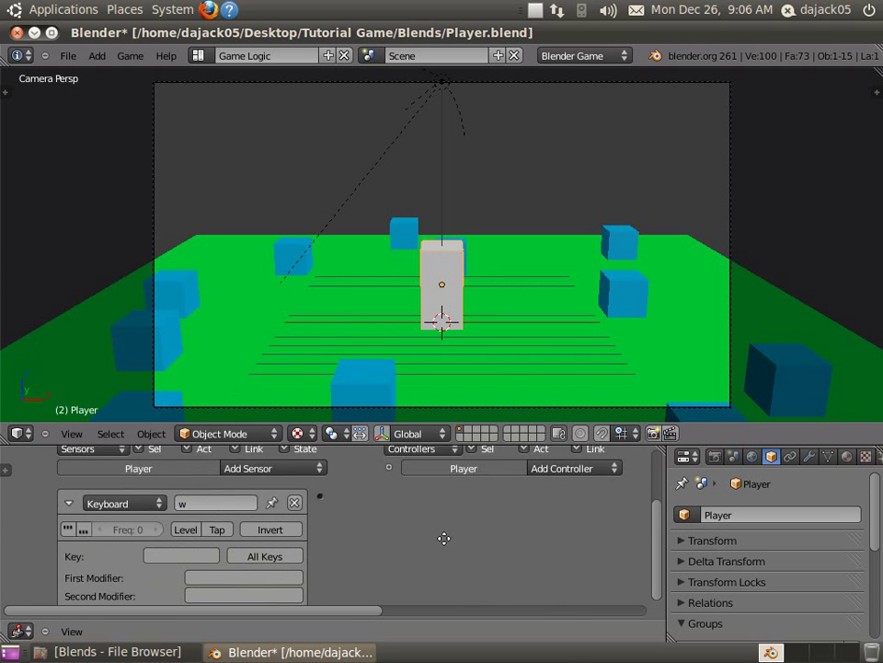
- Assign the W key to the "w" keyboard sensor
middle_drag(445, 536, 453, 494)
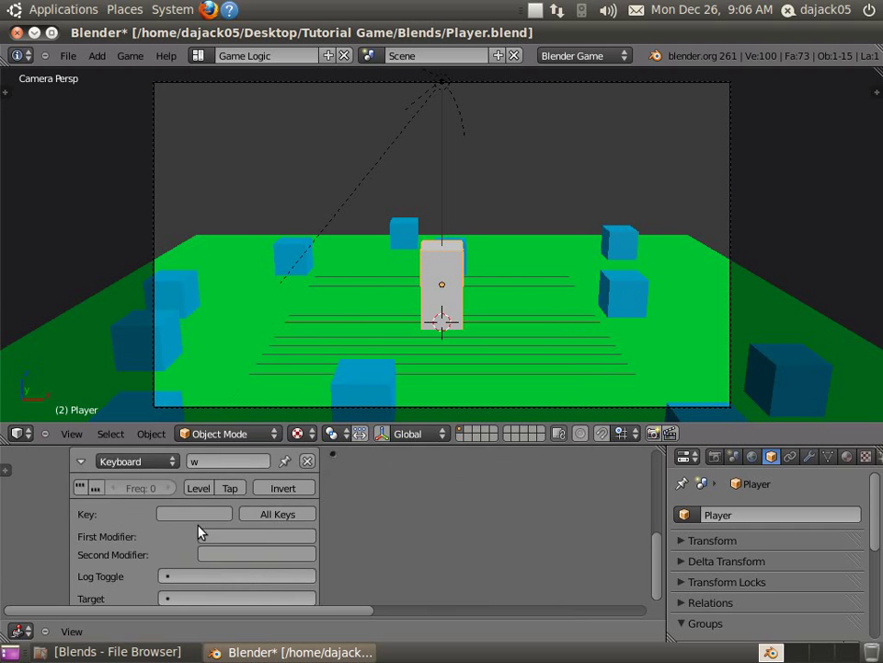
middle_drag(210, 539, 219, 520)
mouse_move(266, 486)
middle_down()
mouse_move(258, 505)
mouse_move(254, 497)
middle_up()
click(180, 508)
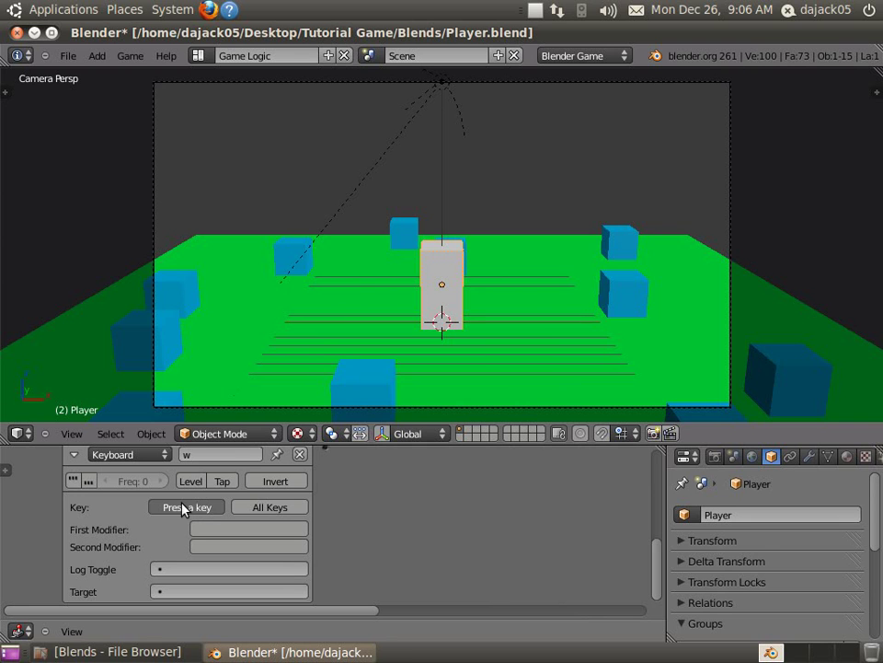
key(w)
- Add a Motion actuator to the player and link the "w" sensor to it through an And controller
middle_drag(611, 496, 183, 518)
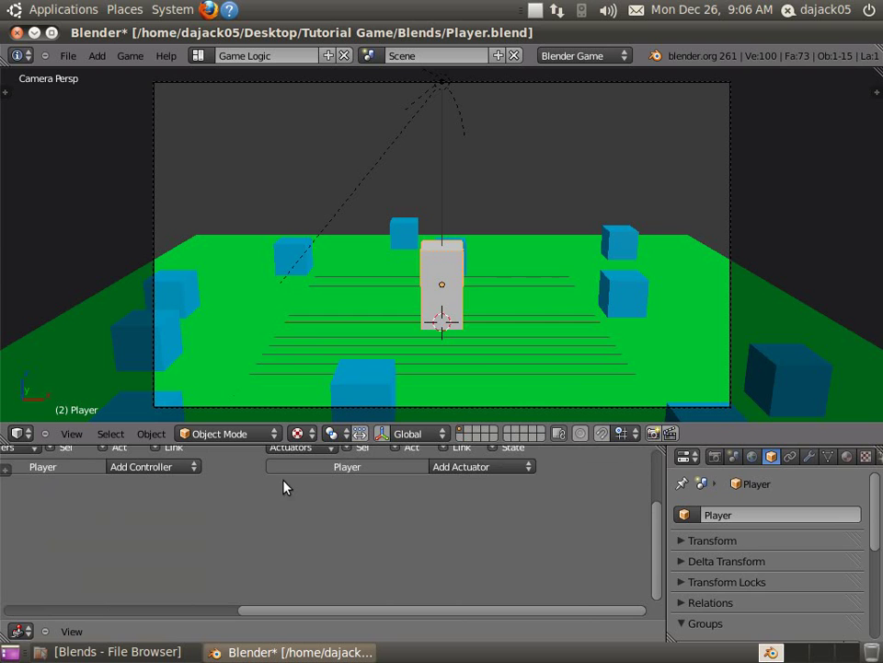
click(512, 471)
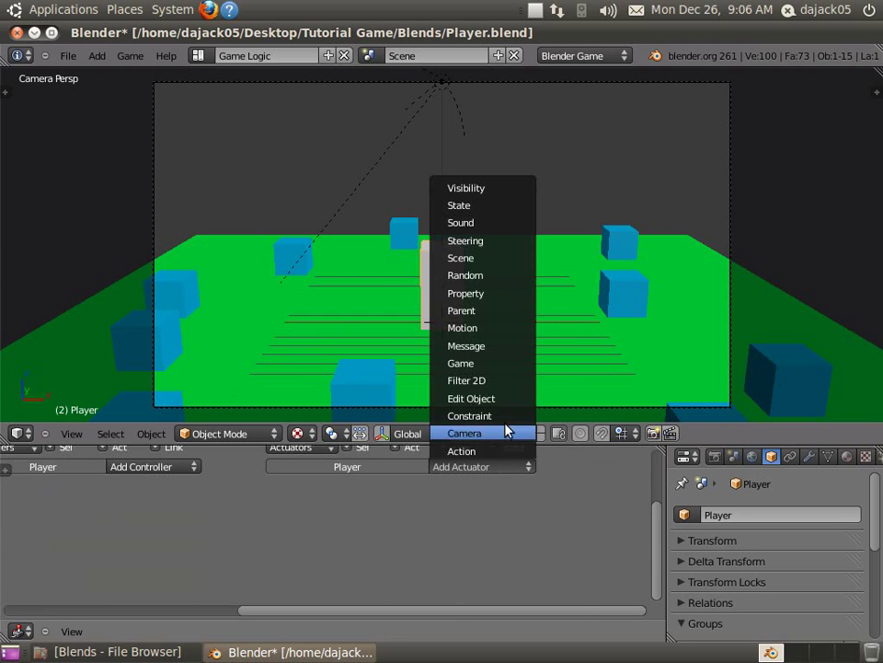
click(491, 336)
middle_drag(351, 569, 556, 486)
drag(563, 483, 192, 485)
middle_drag(322, 538, 213, 528)
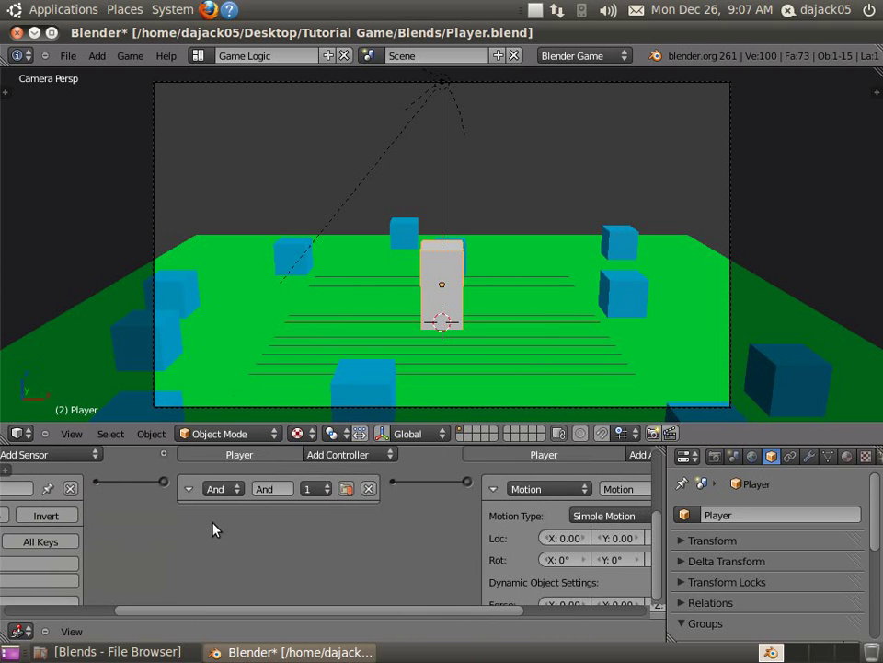
- Set the player's physics type to Static
click(867, 455)
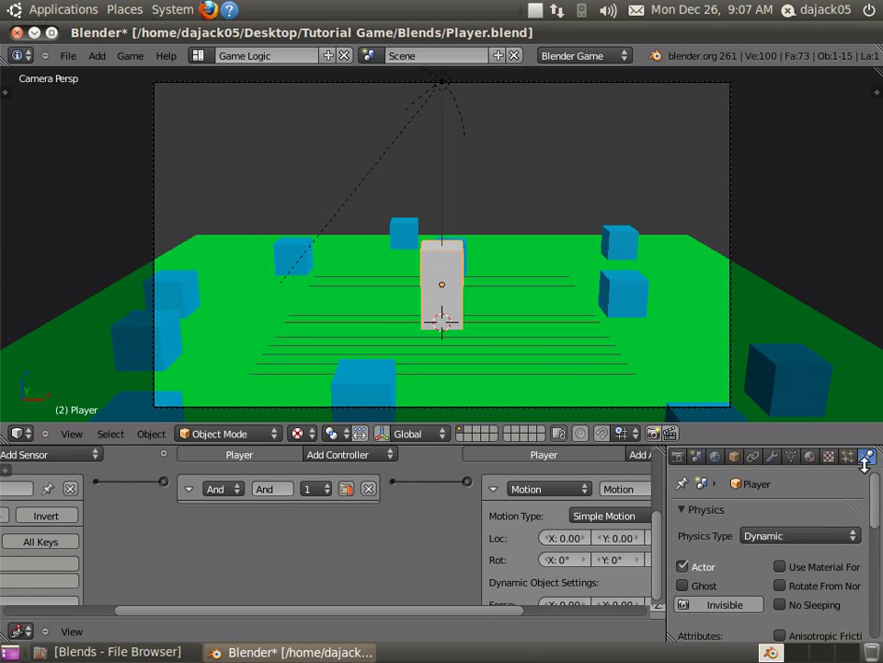
click(828, 536)
click(819, 498)
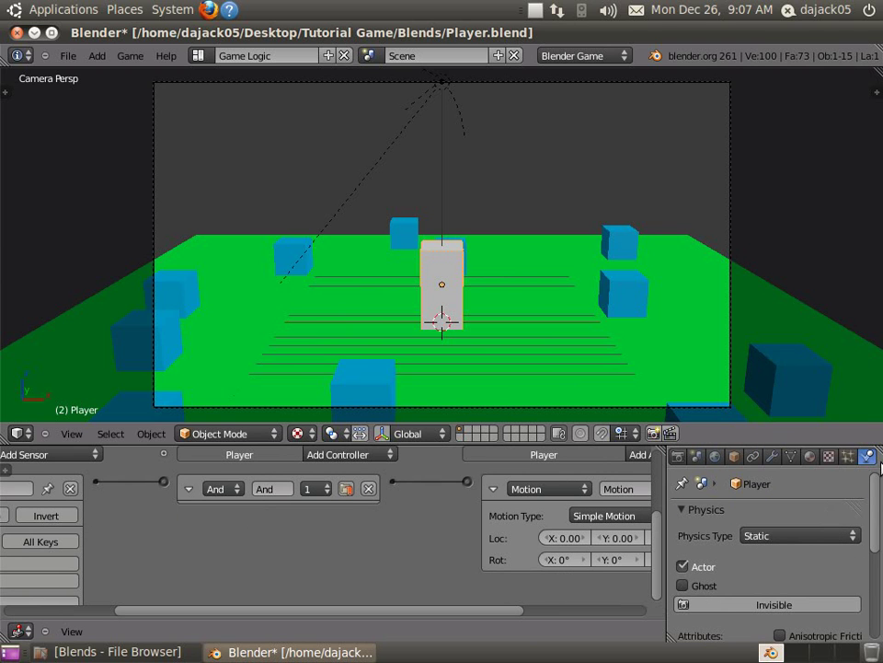
middle_drag(472, 514, 428, 501)
middle_drag(510, 522, 406, 517)
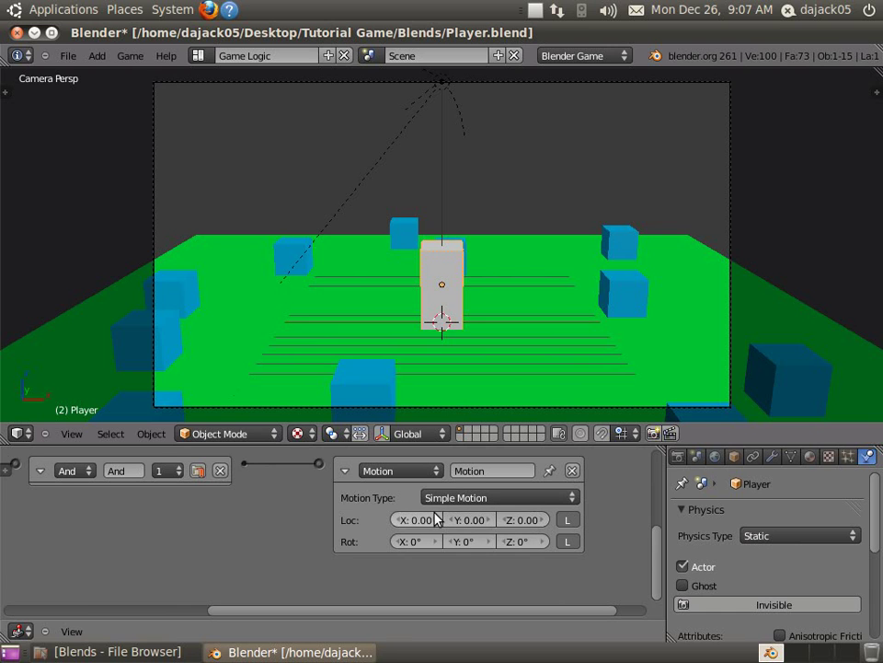
click(568, 521)
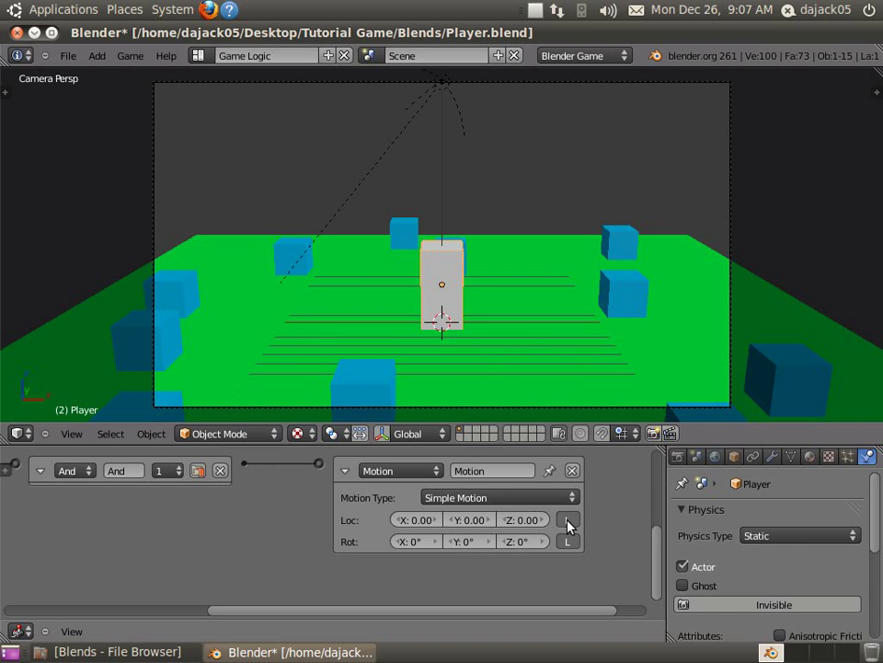
click(578, 517)
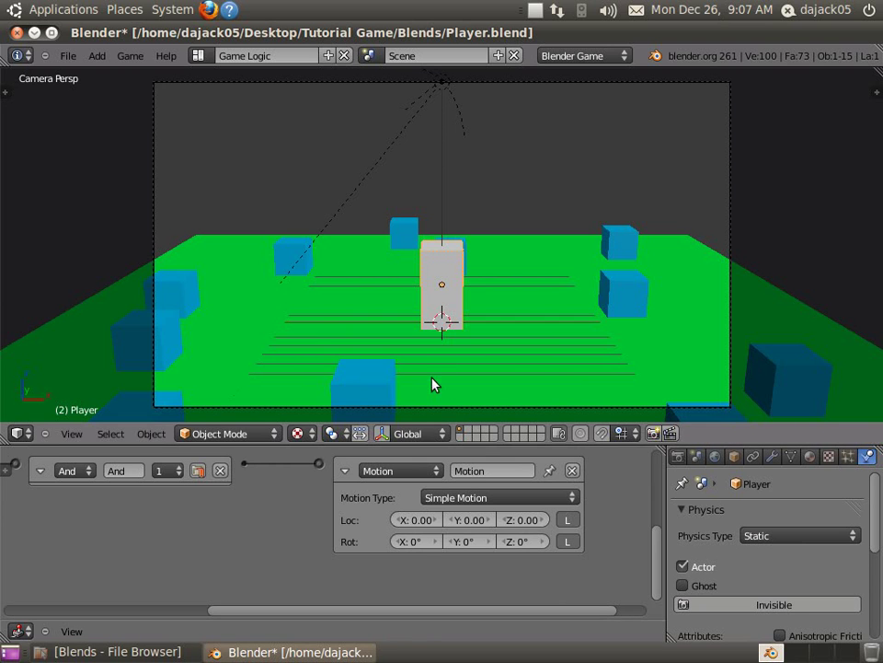
key(g)
key(y)
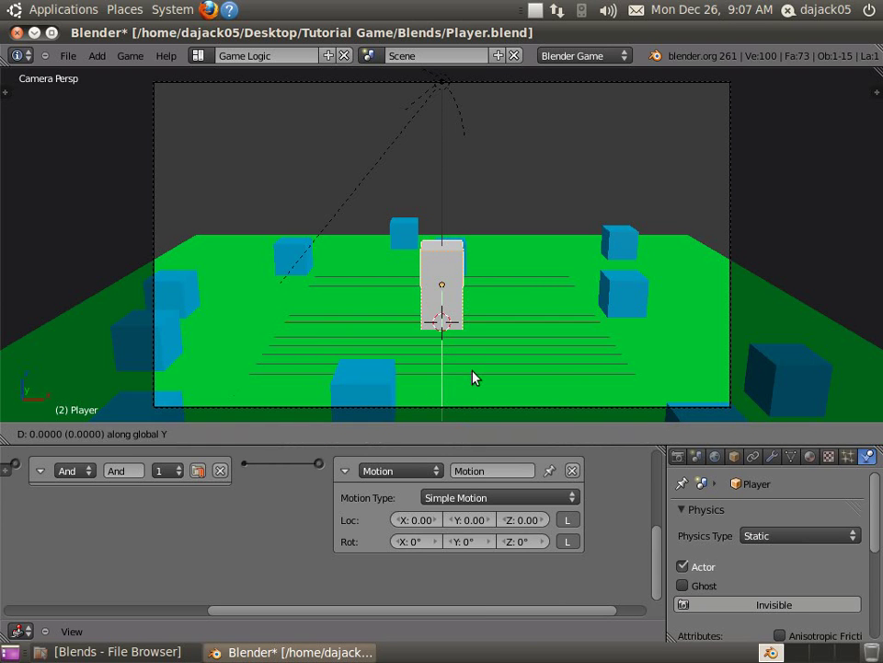
key(Escape)
right_click(730, 204)
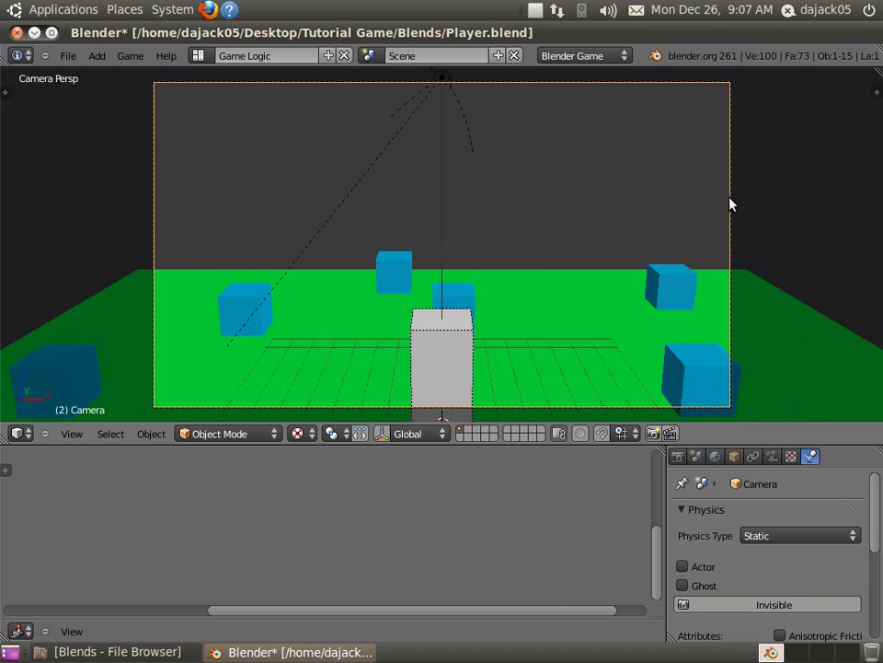
key(alt+p)
click(548, 287)
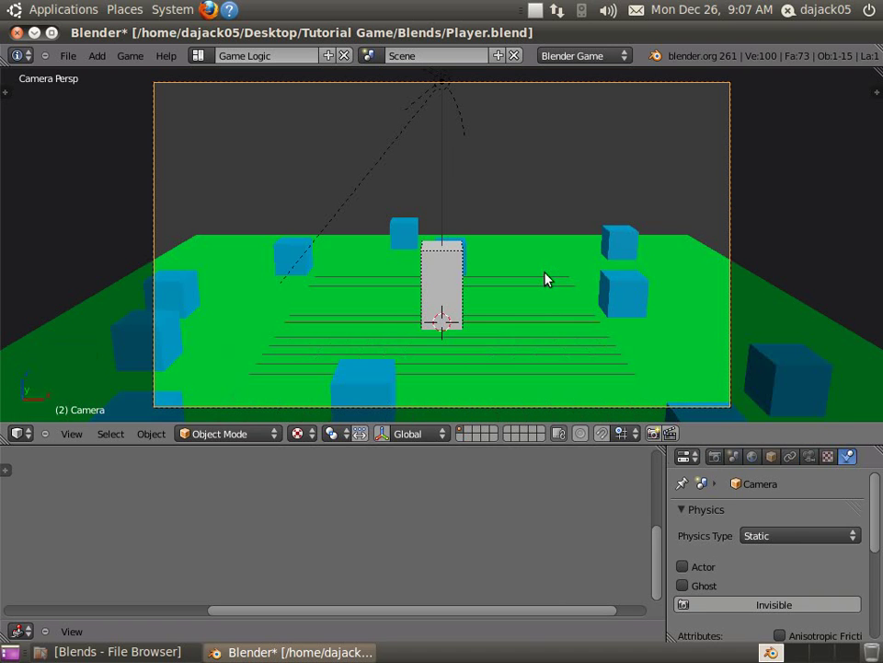
- Set the Y location of the Player's Motion actuator to 0.10 and test the forward movement in the game
right_click(463, 312)
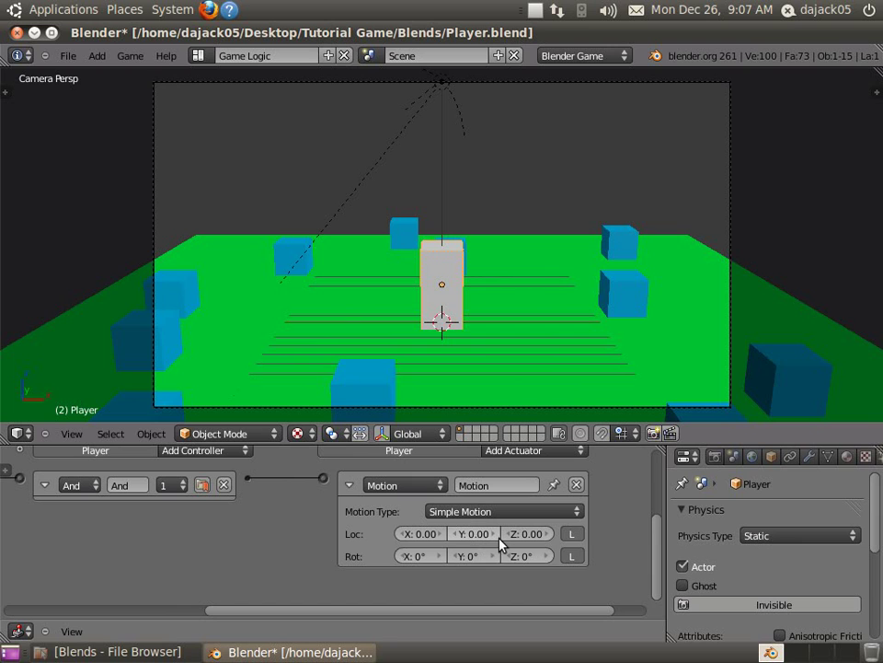
click(496, 537)
key(p)
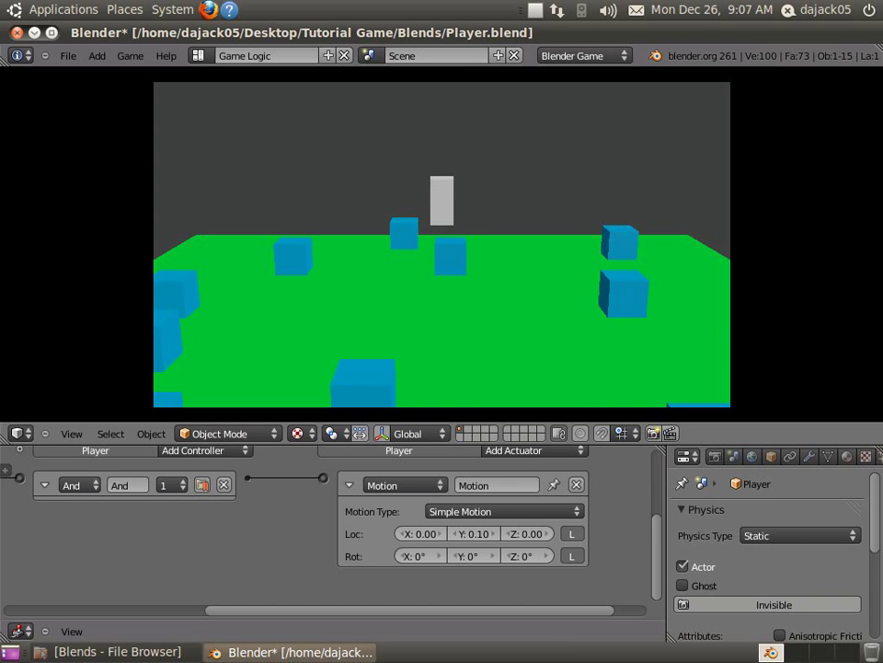
key(Escape)
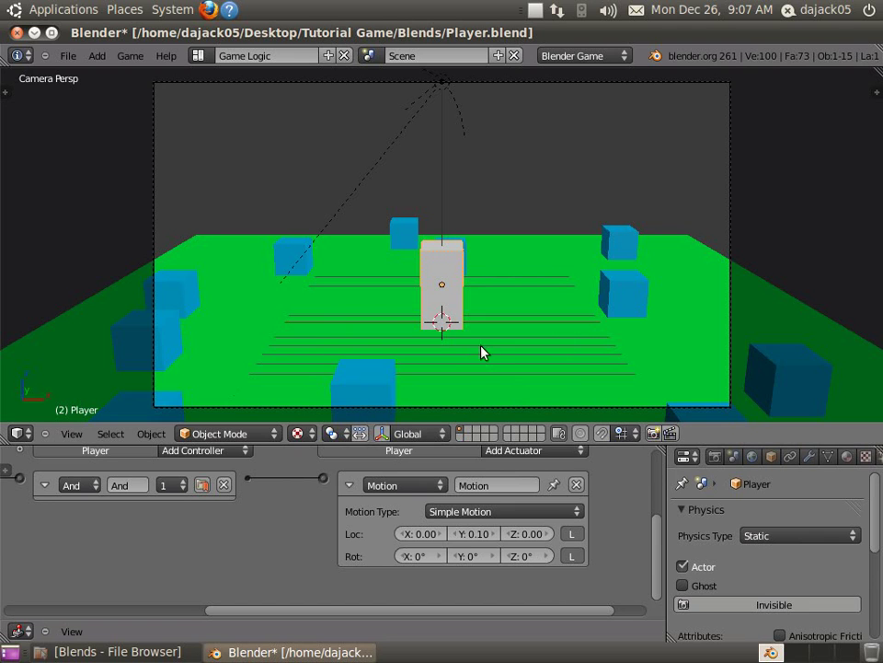
- Raise the Player 4 units along the global Z axis and run the game to check how it behaves in mid-air
key(g)
key(z)
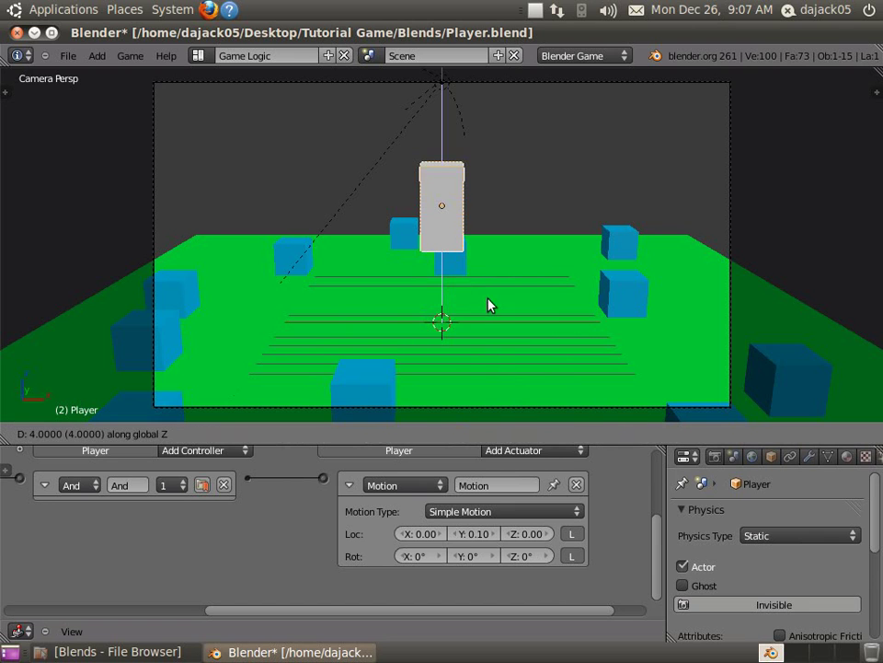
click(489, 306)
key(p)
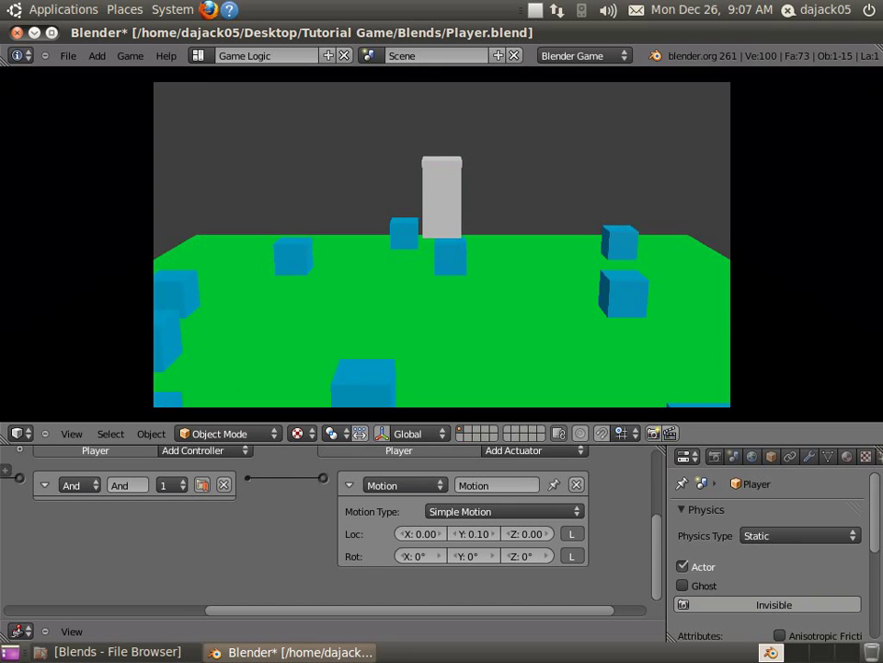
key(Escape)
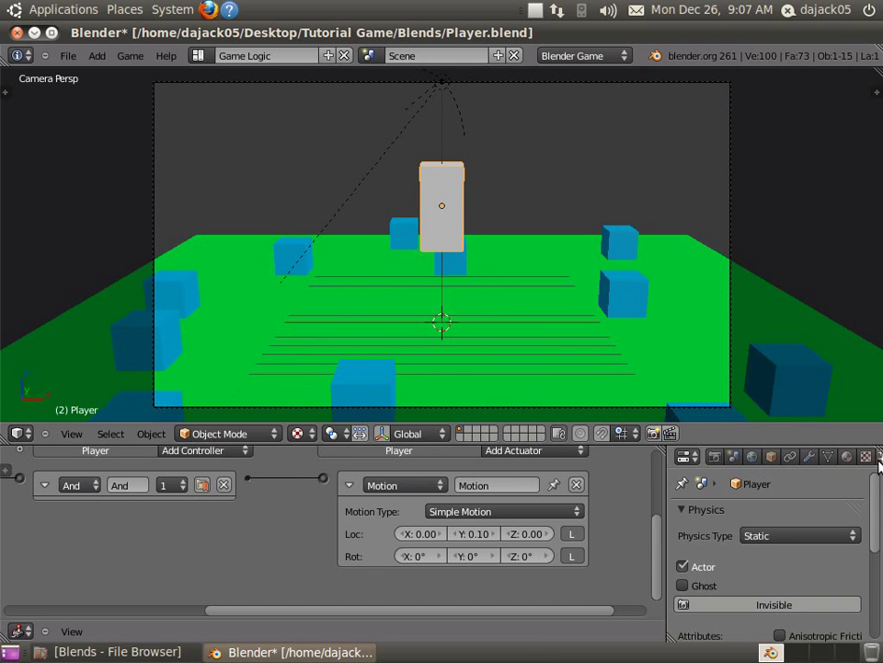
- Enlarge the logic and properties editors, and set the Player's physics type to Dynamic
middle_drag(877, 460, 682, 468)
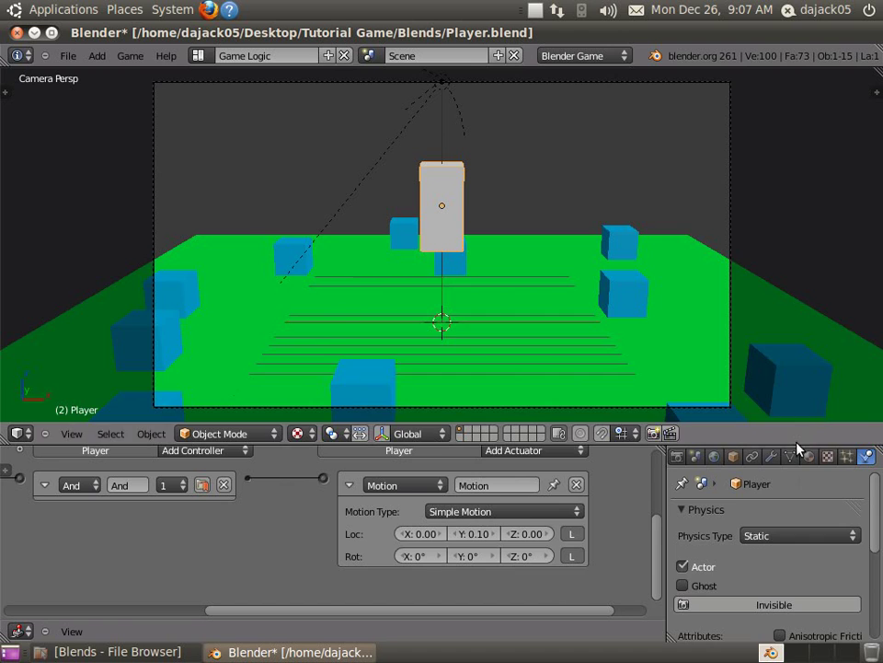
drag(800, 388, 800, 329)
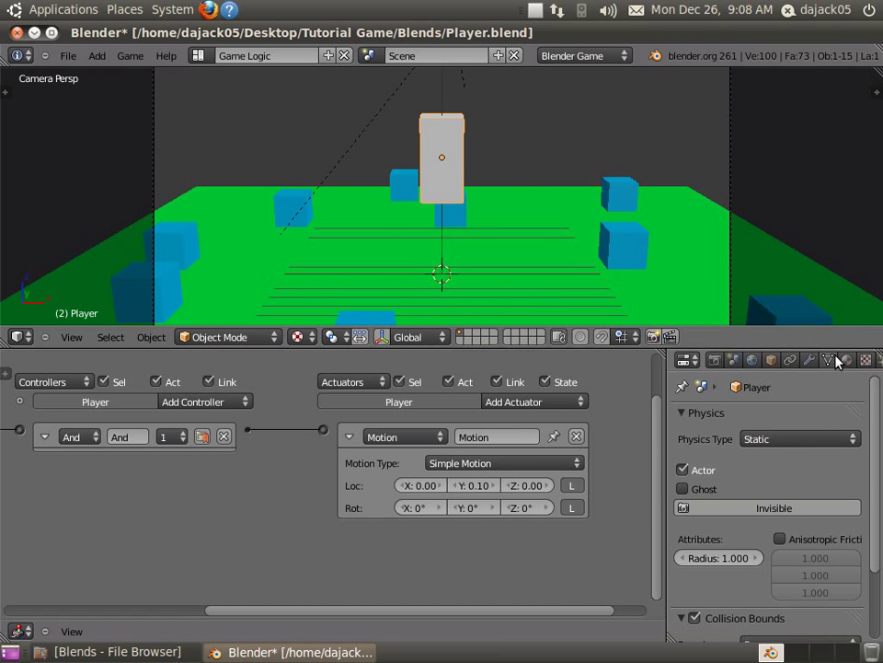
middle_drag(836, 358, 617, 355)
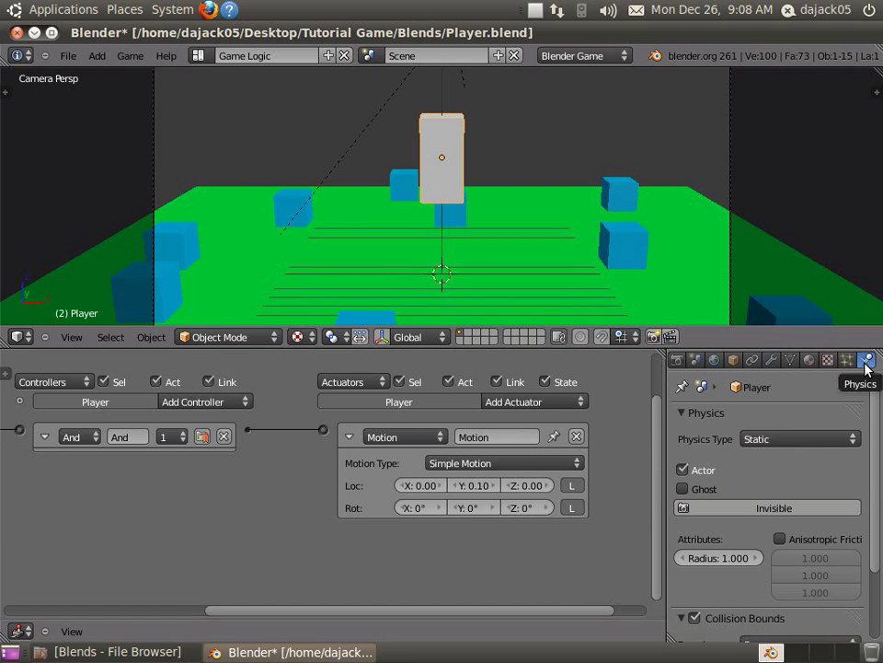
click(811, 441)
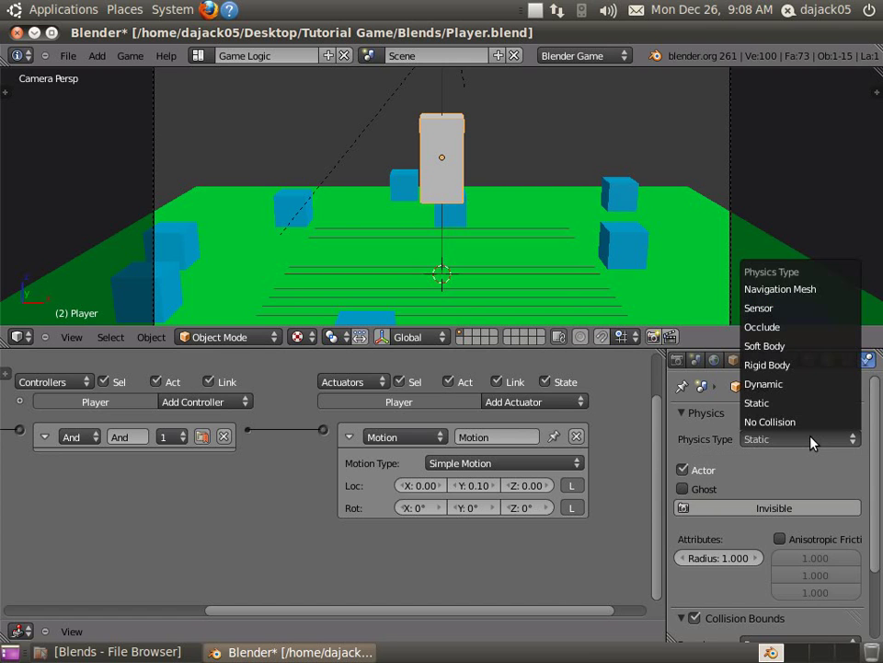
click(814, 385)
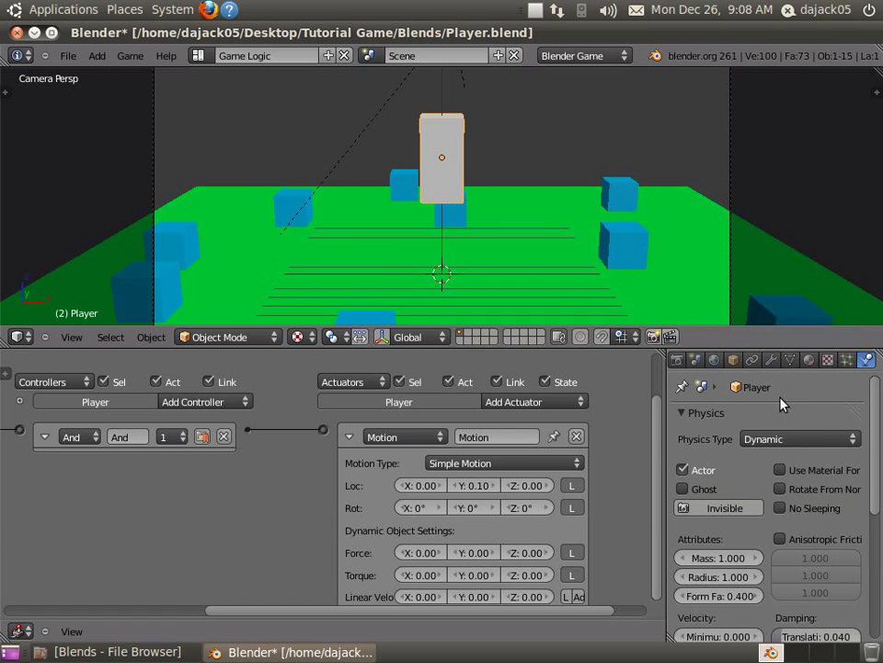
click(791, 433)
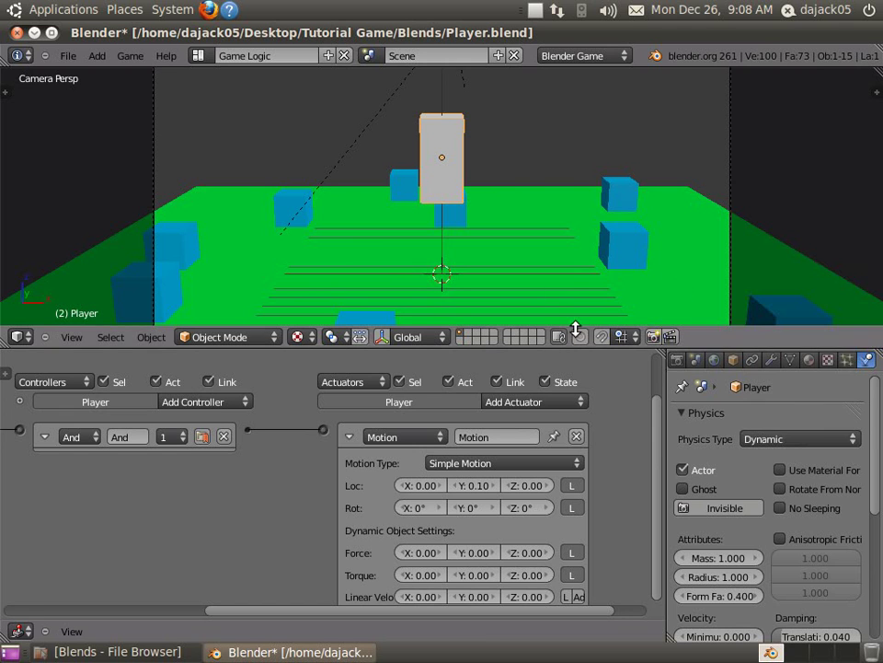
- Switch the Player's physics type to Rigid Body and tilt the Player with a freehand trackball rotation
click(833, 439)
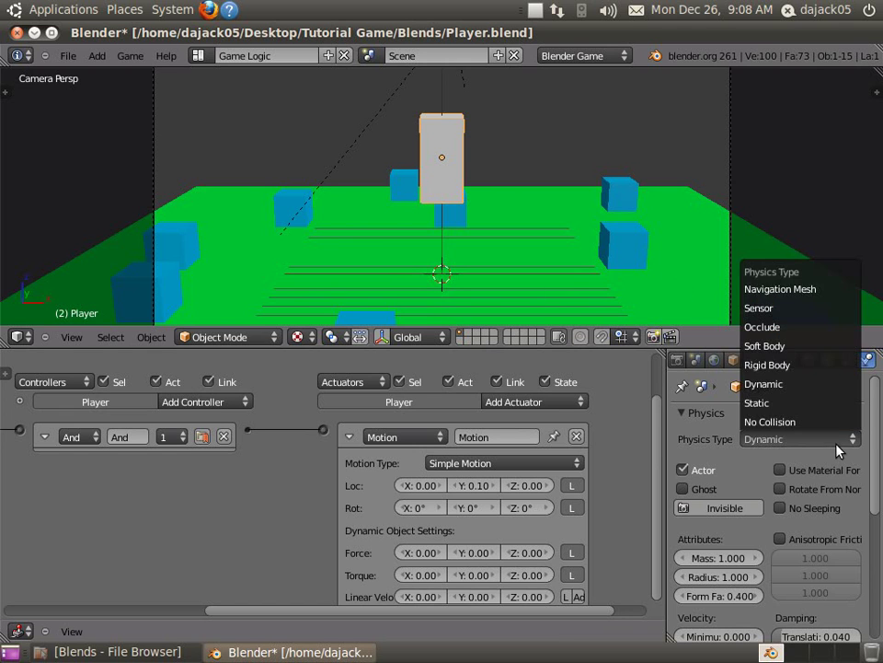
click(826, 368)
scroll(502, 257, up, 1)
key(r)
key(r)
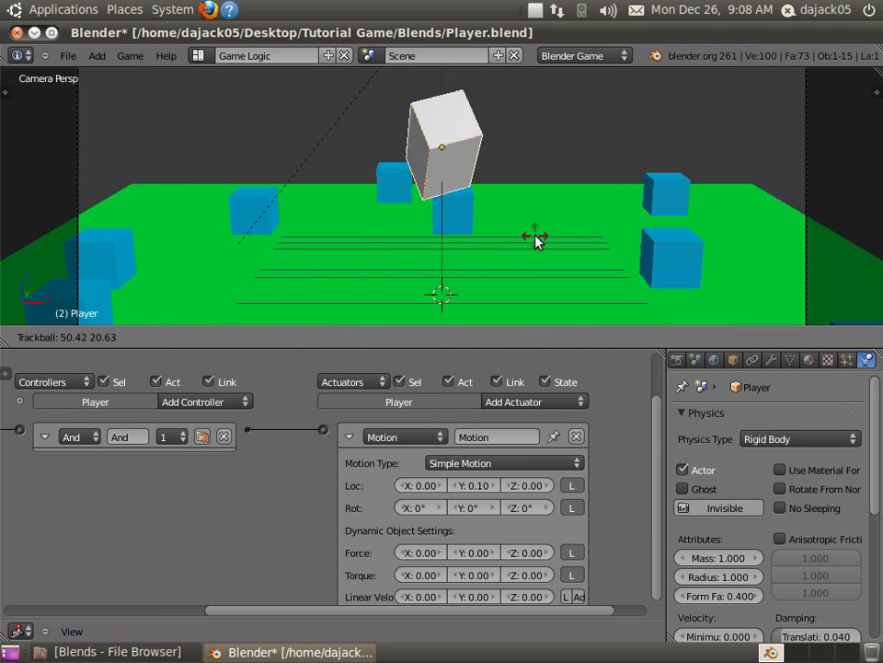
right_click(528, 237)
- Look over the Player's remaining physics settings and run the game to see how the tilted rigid body falls
scroll(750, 537, down, 6)
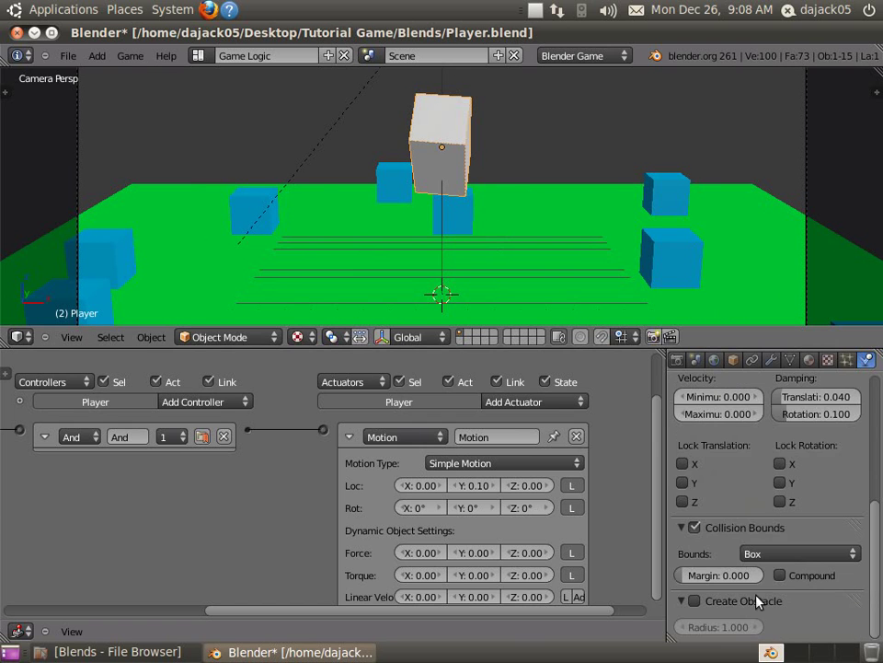
scroll(819, 571, up, 6)
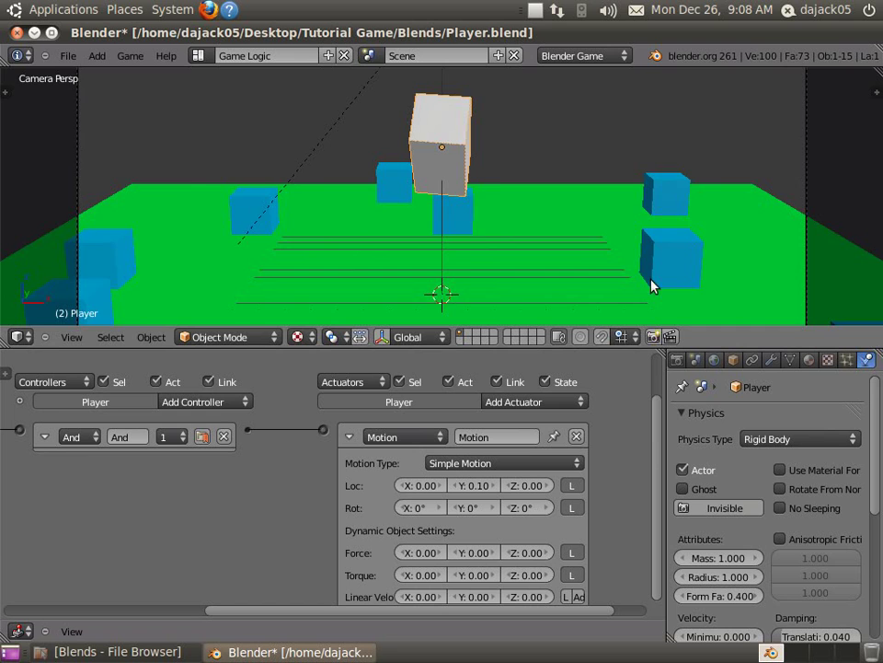
key(p)
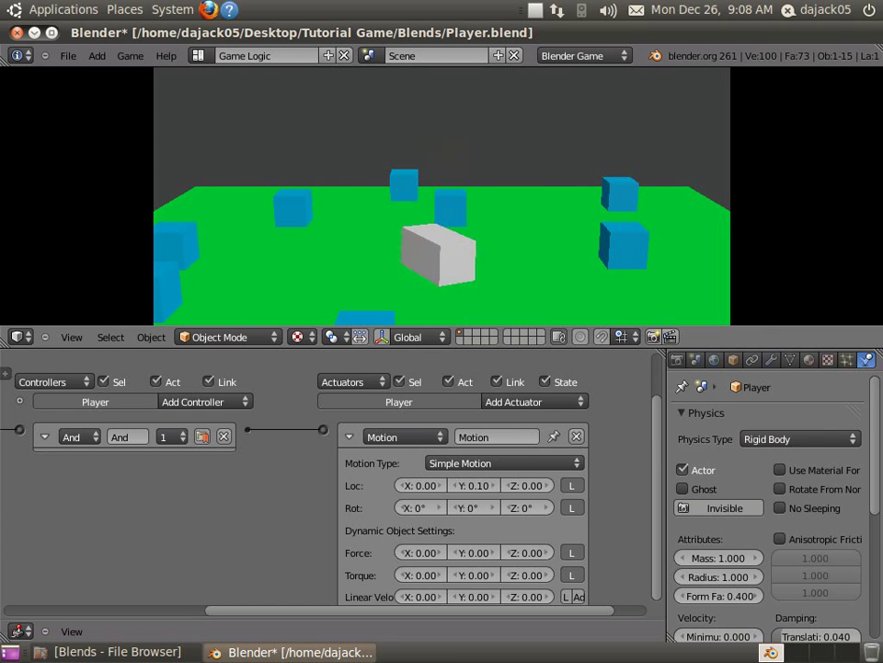
key(Escape)
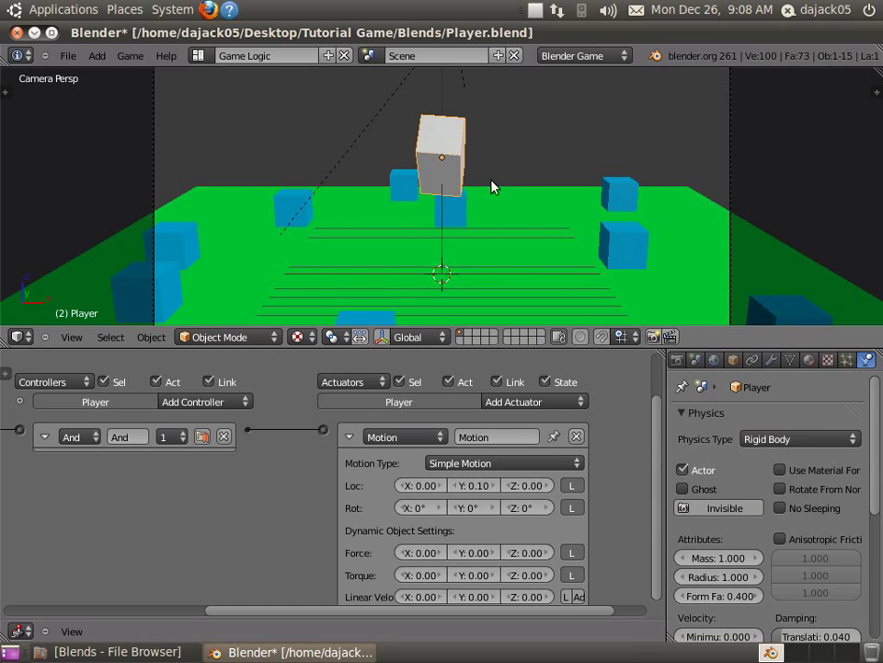
- Set the Player's physics type back to Dynamic and run the game to compare how the tilted Player falls
click(798, 439)
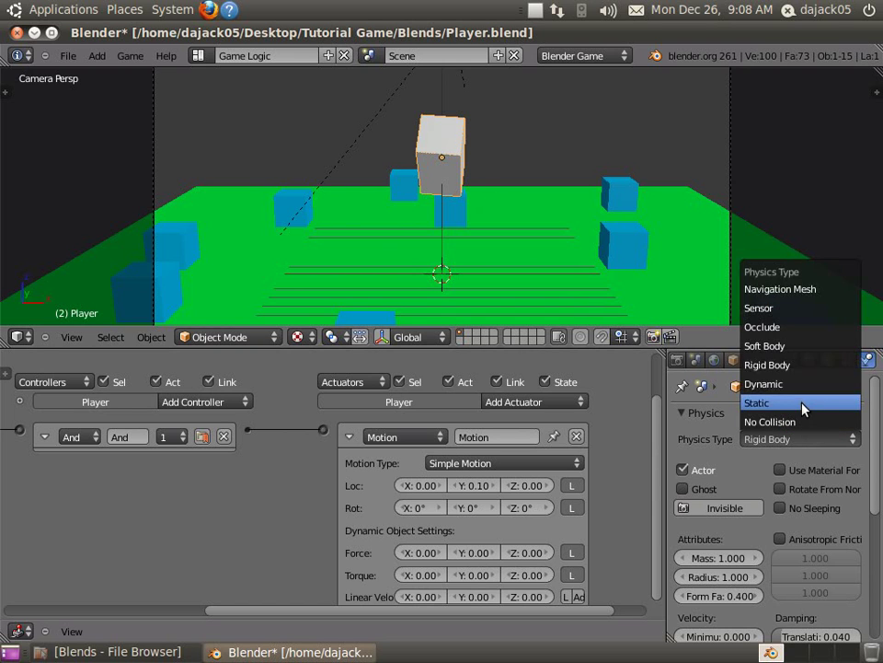
click(799, 385)
key(p)
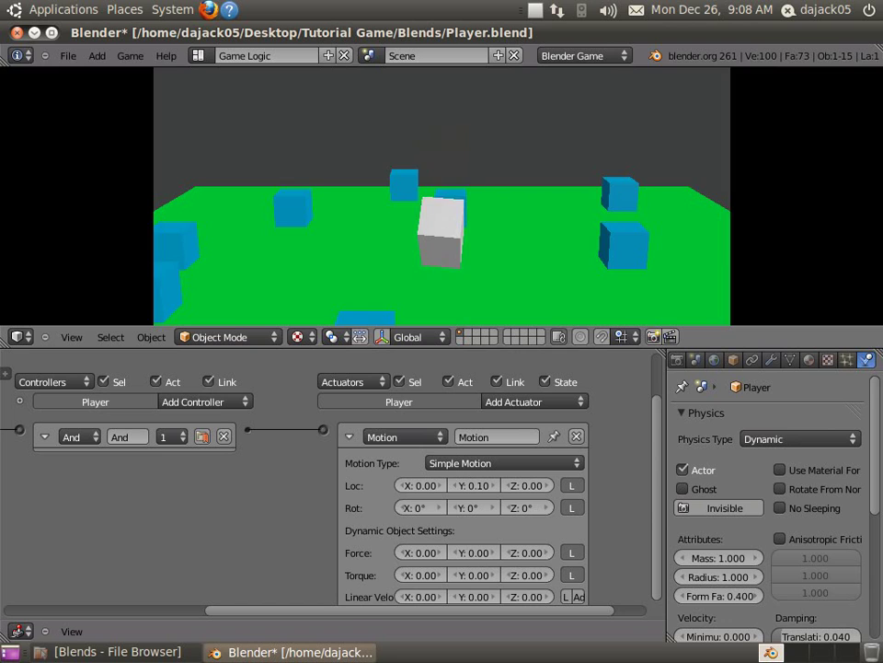
key(Escape)
- Clear the Player's rotation and run the game to test the W-key movement with Dynamic physics
key(alt+r)
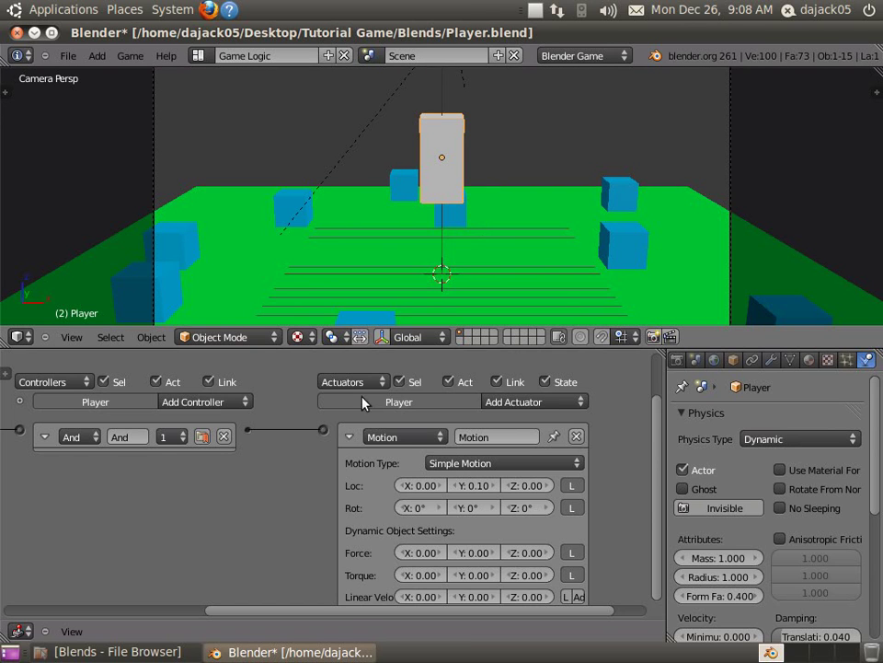
middle_drag(310, 596, 296, 532)
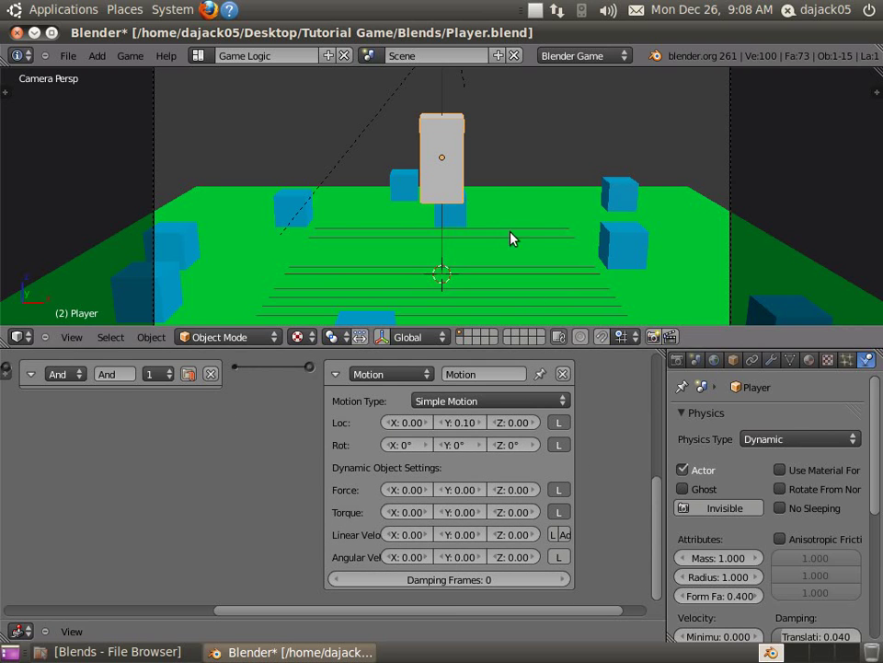
key(p)
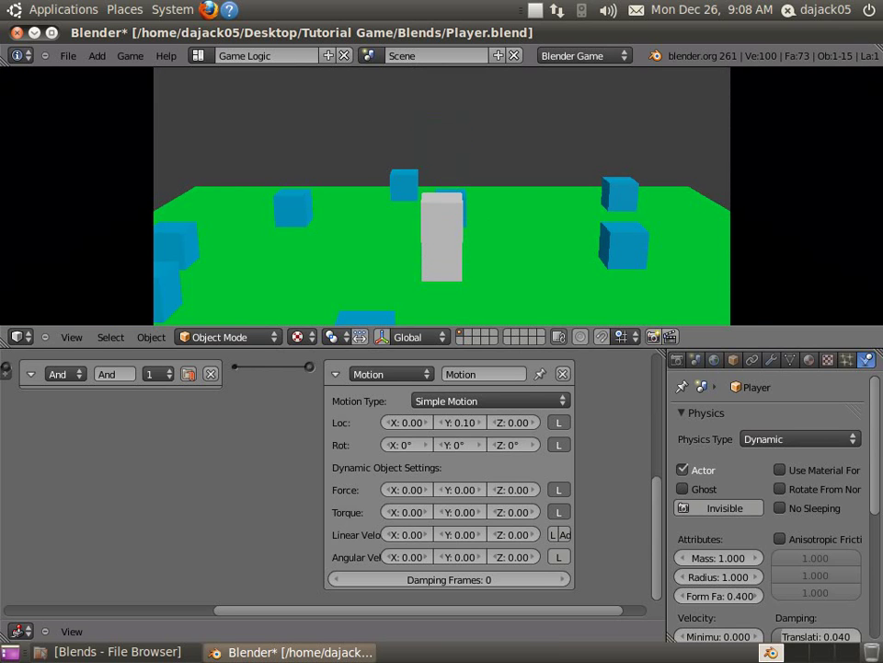
key(w)
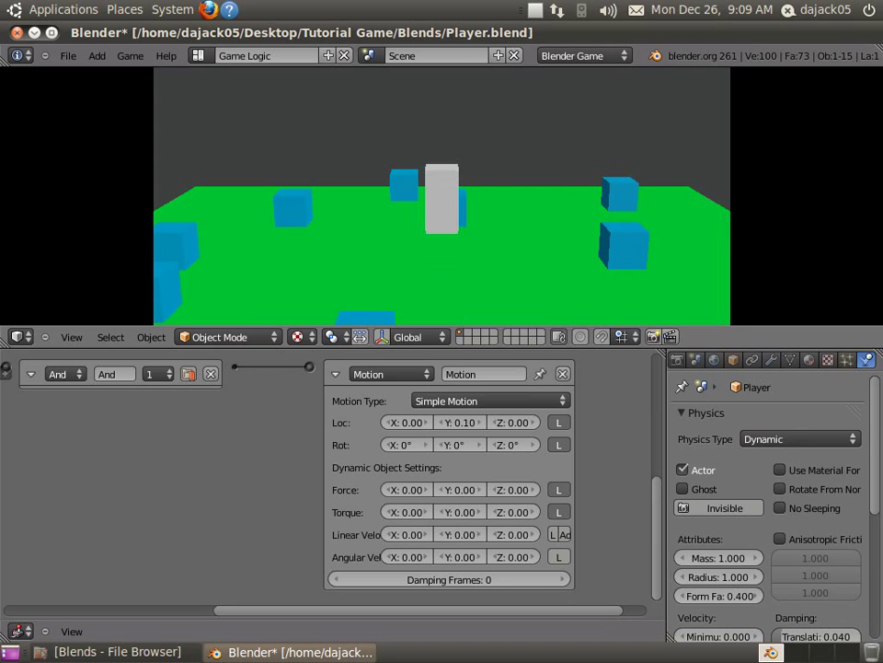
key(Down)
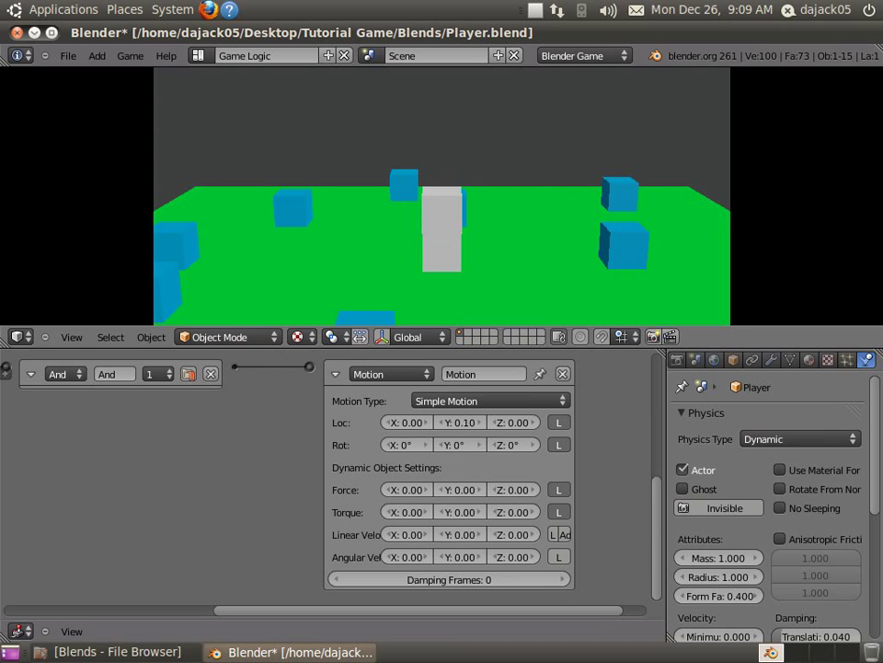
key(Up)
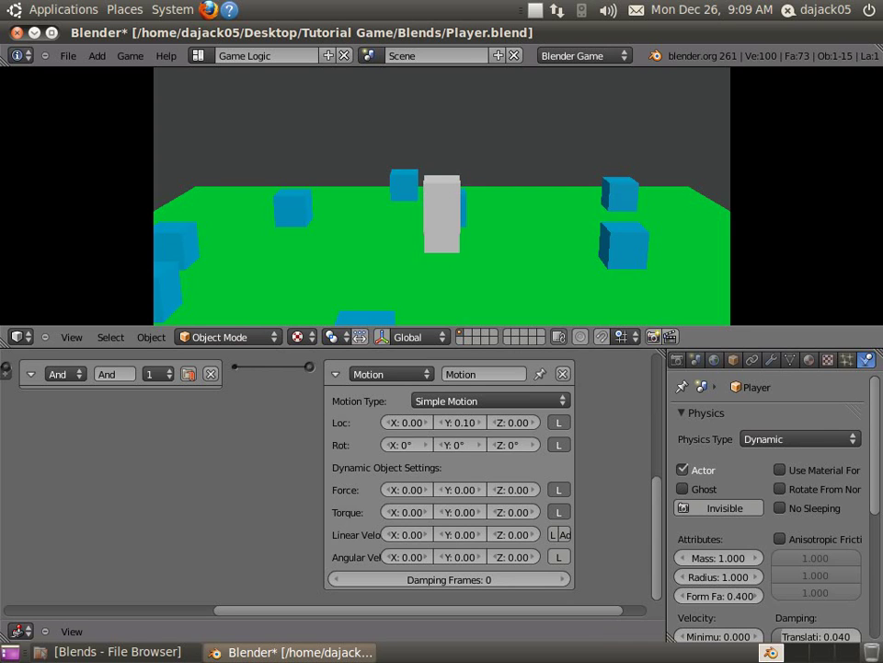
key(Down)
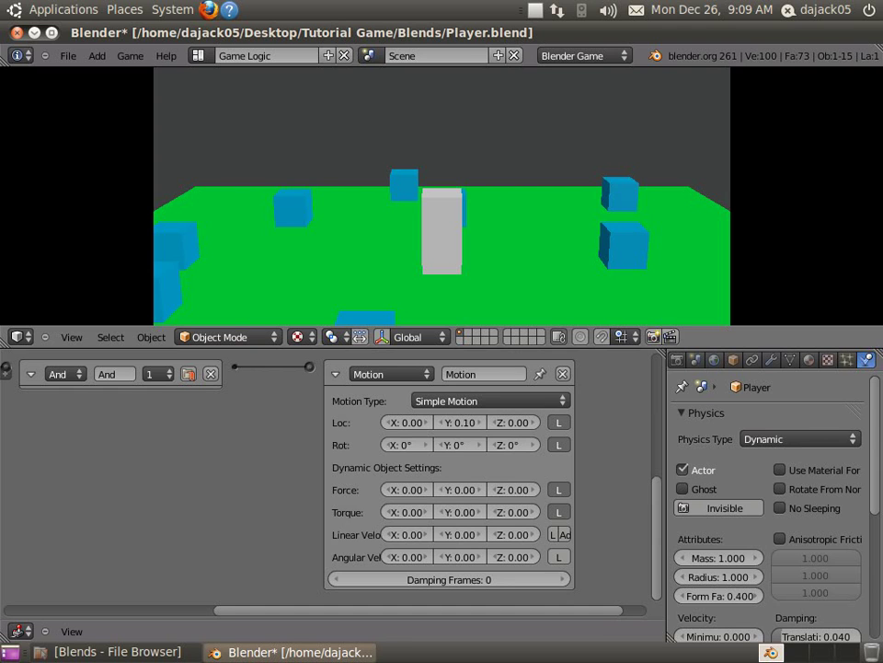
key(Escape)
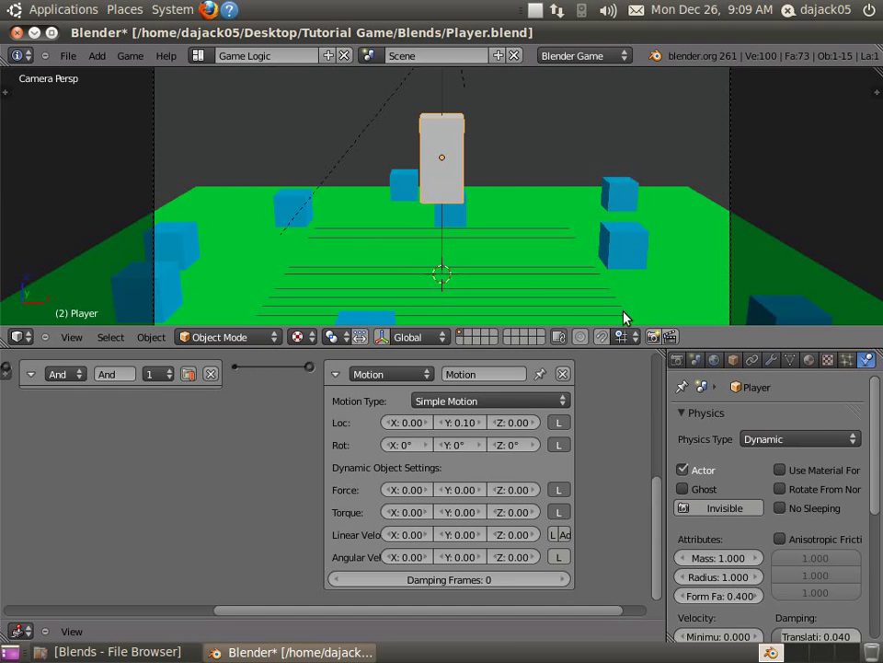
- Switch the Player's Motion actuator to Servo Control and enable its Y-axis force limit
click(491, 401)
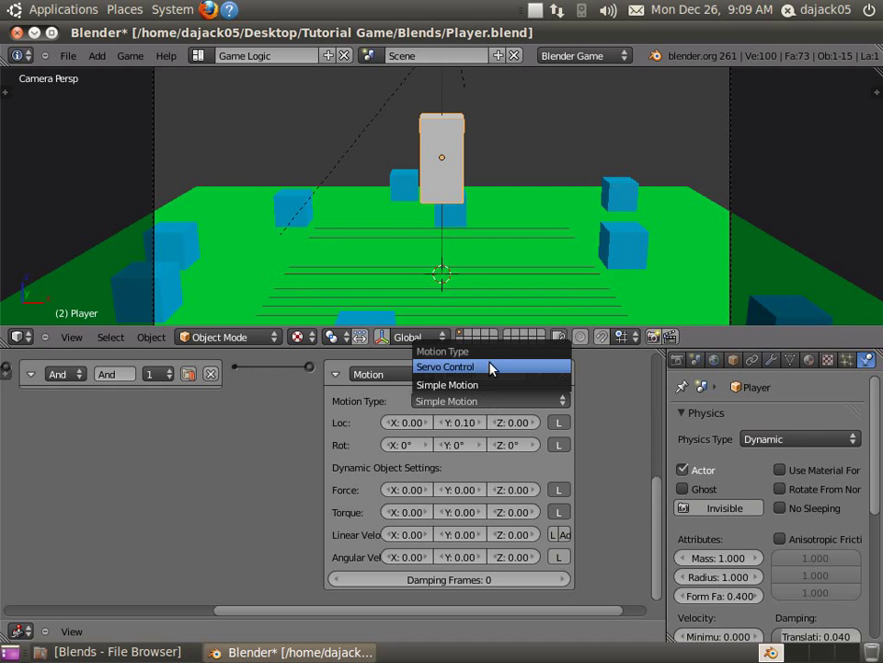
click(492, 367)
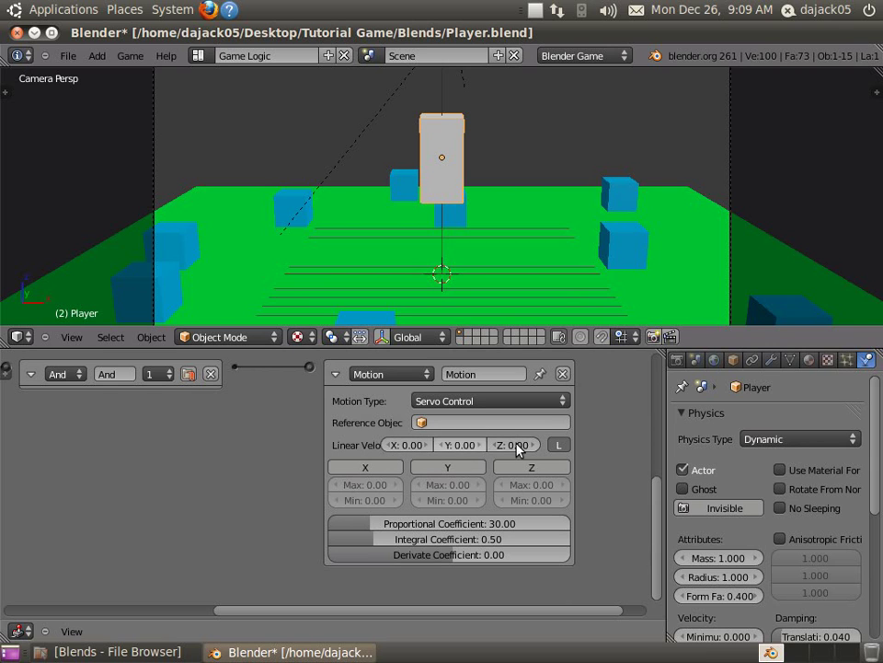
click(479, 469)
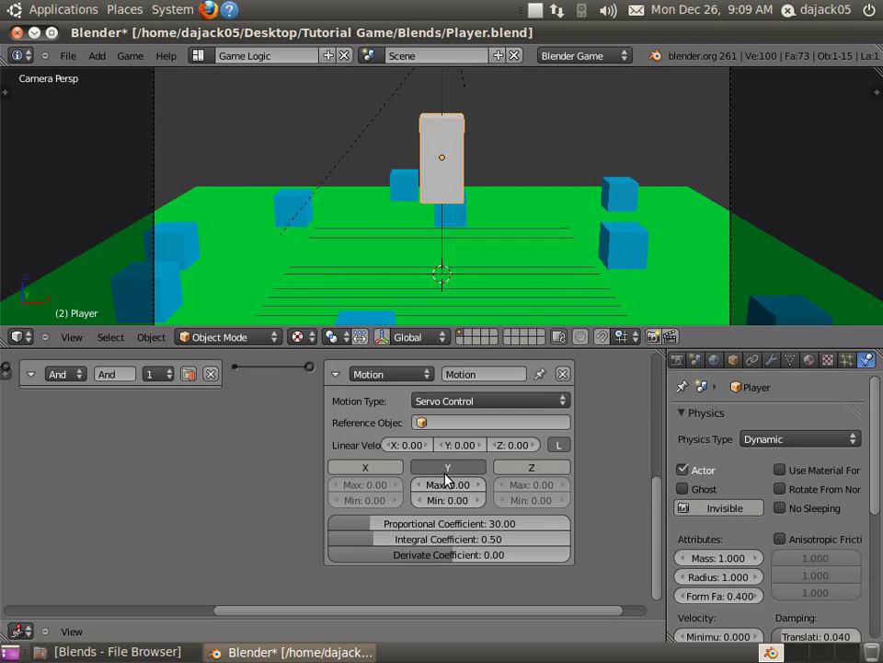
click(464, 401)
- Set the servo's Y linear velocity to 5 and the maximum Y force to 50
click(462, 445)
text(5)
key(Return)
click(451, 483)
text(10)
key(BackSpace)
key(BackSpace)
text(5.)
key(Return)
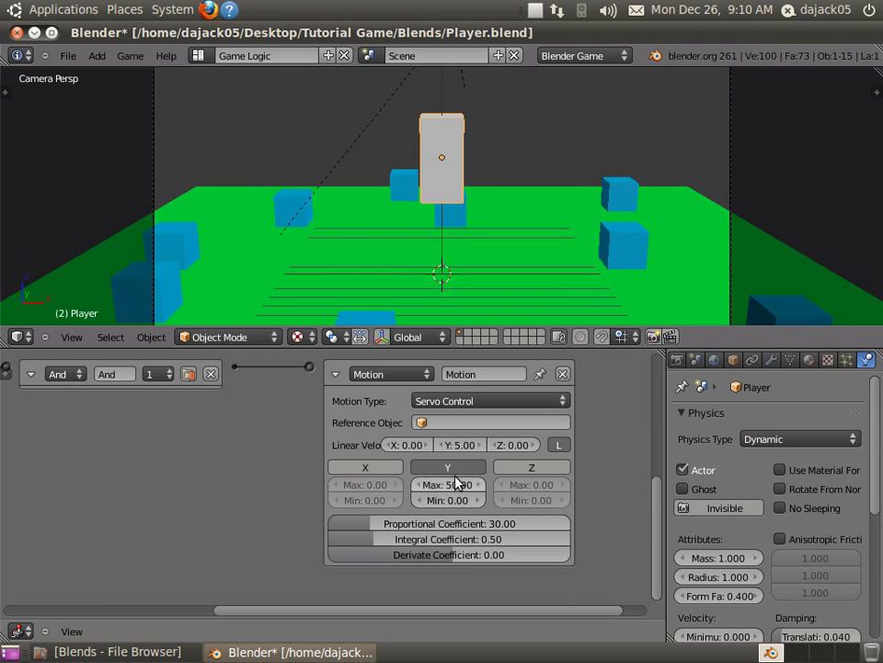
- Run the game several times to test the servo-driven W-key movement
key(p)
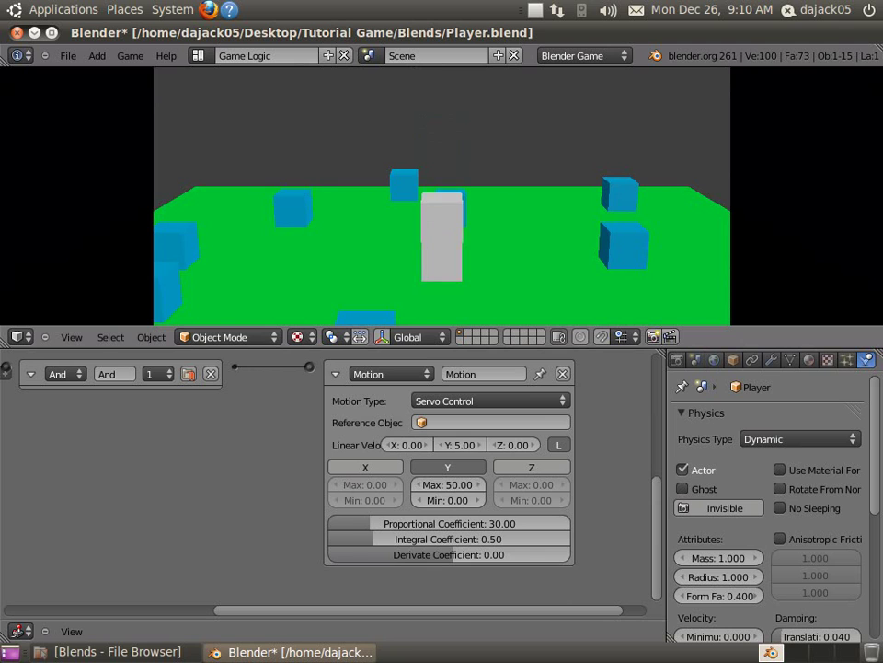
key(w)
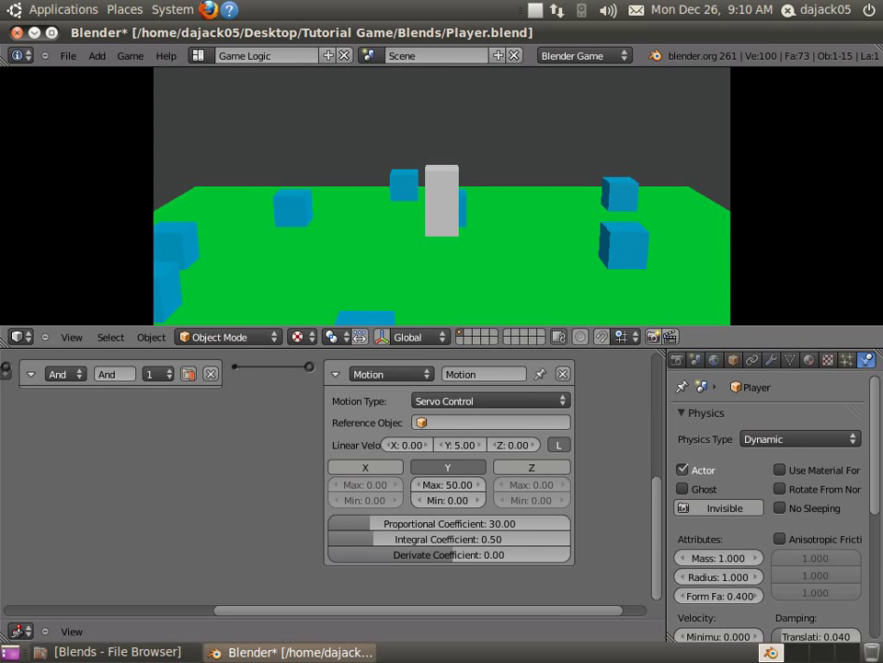
key(Escape)
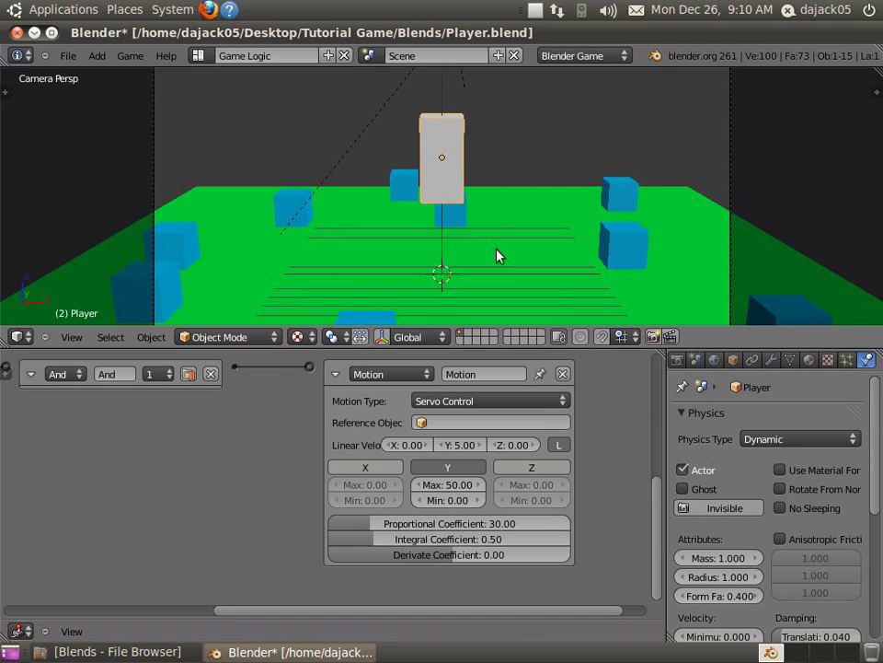
key(p)
key(Escape)
key(p)
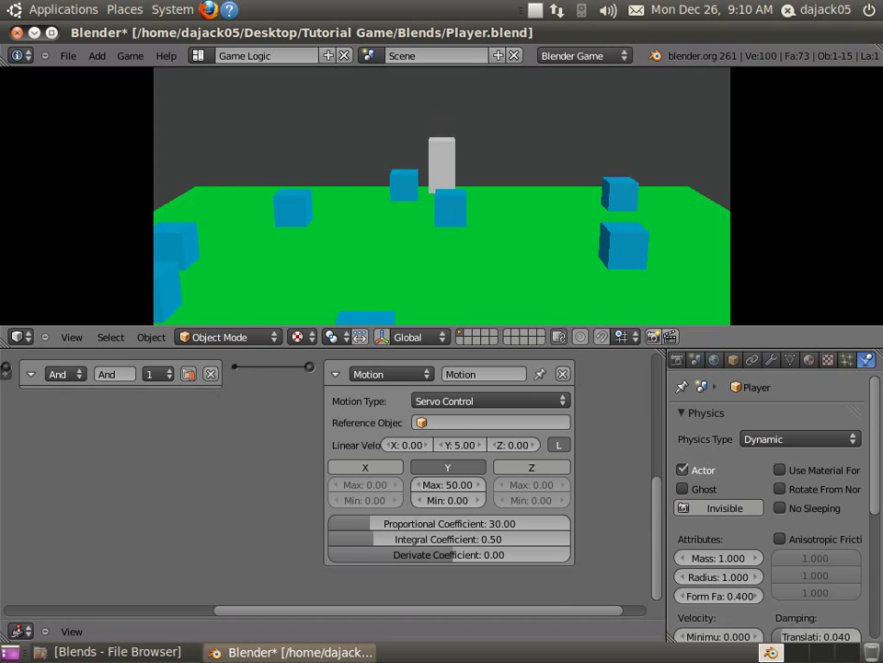
key(Escape)
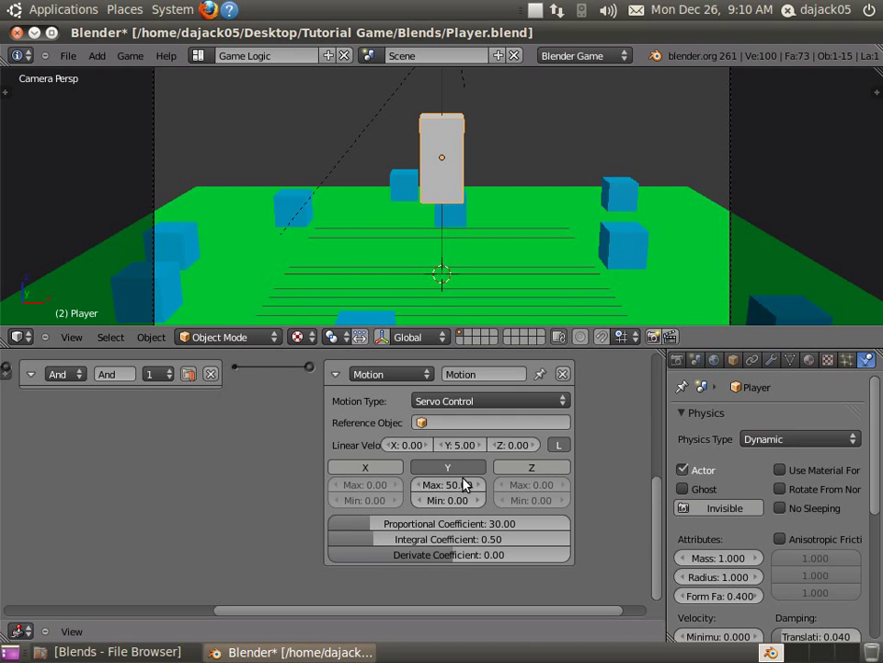
- Enable the Z-axis force limit on the servo motion and run the game to test it
click(531, 468)
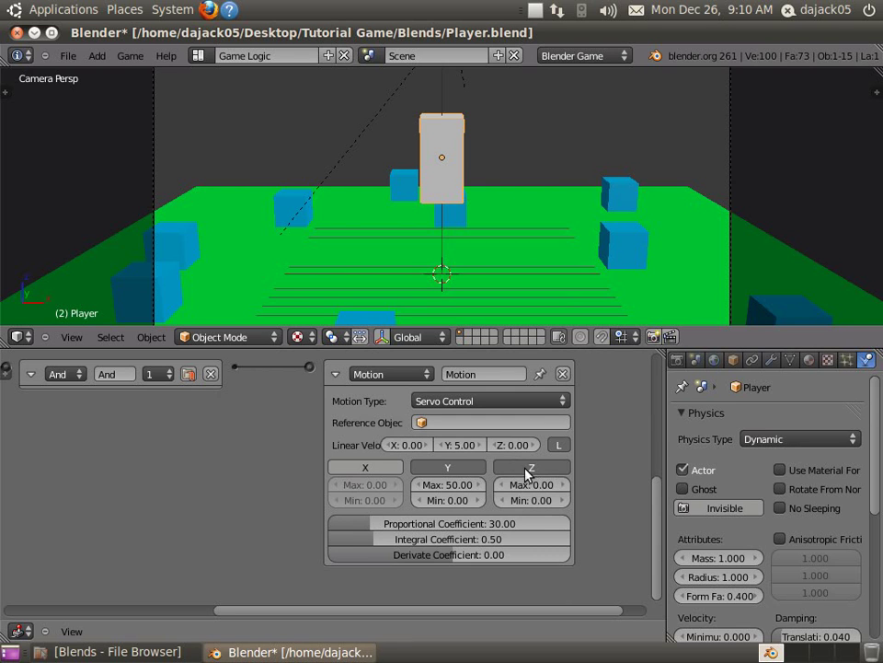
key(p)
key(Escape)
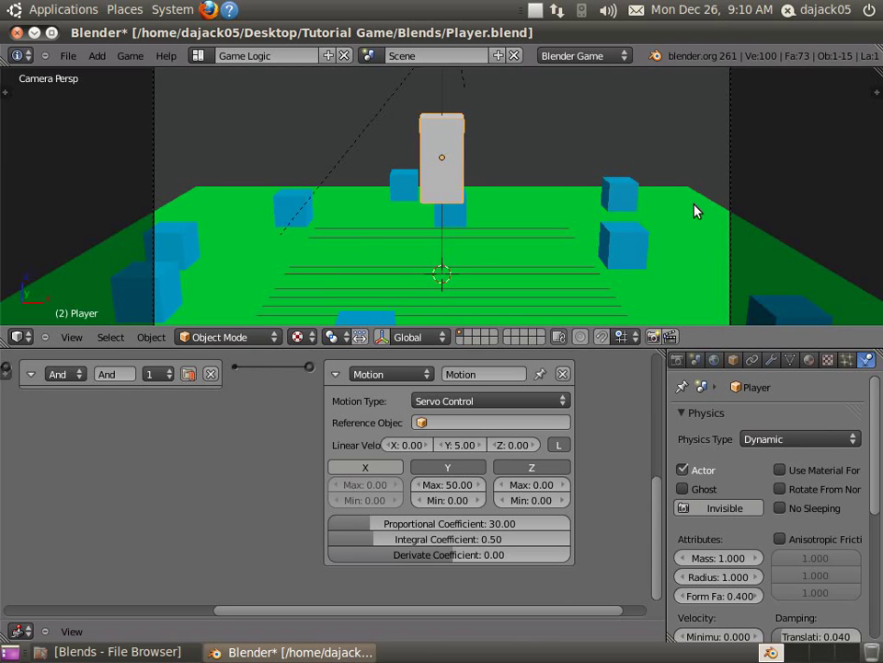
key(p)
key(Escape)
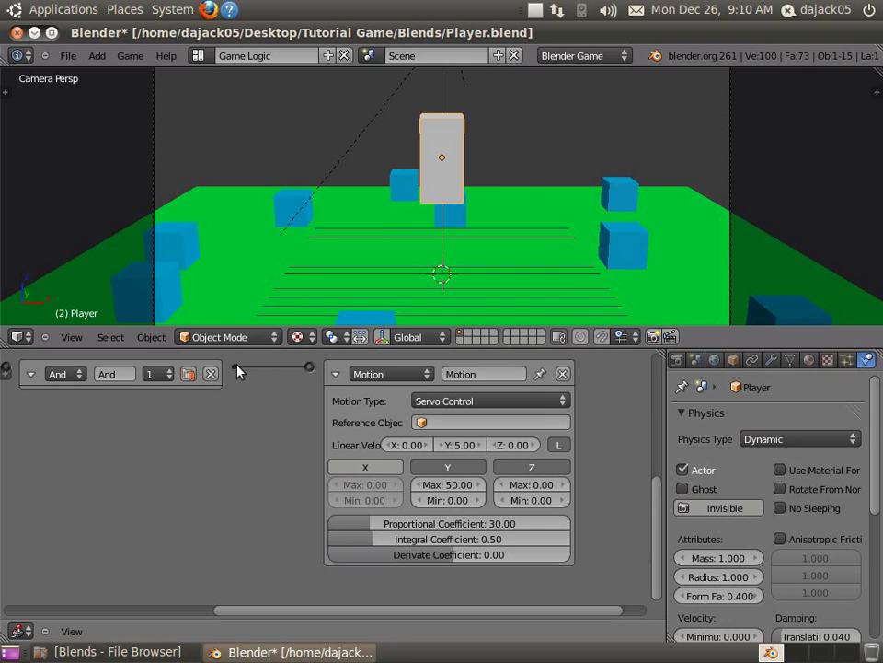
- Rename the And controller and the Motion actuator to w
middle_drag(238, 457, 358, 510)
click(226, 425)
text(w)
key(Return)
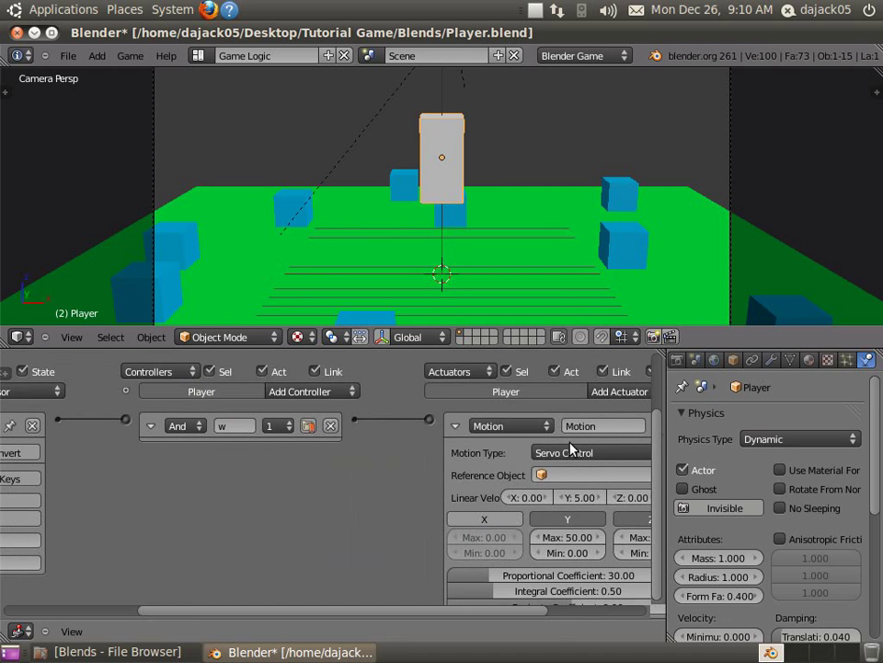
click(593, 425)
text(w)
key(Return)
- Collapse the w actuator, controller and keyboard sensor bricks
click(454, 426)
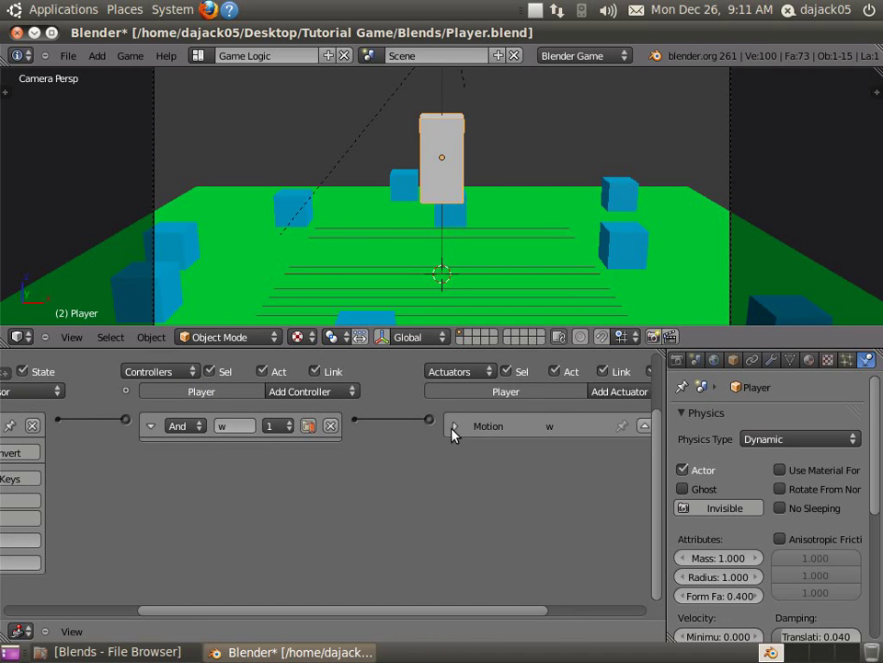
click(152, 429)
middle_drag(152, 435, 411, 457)
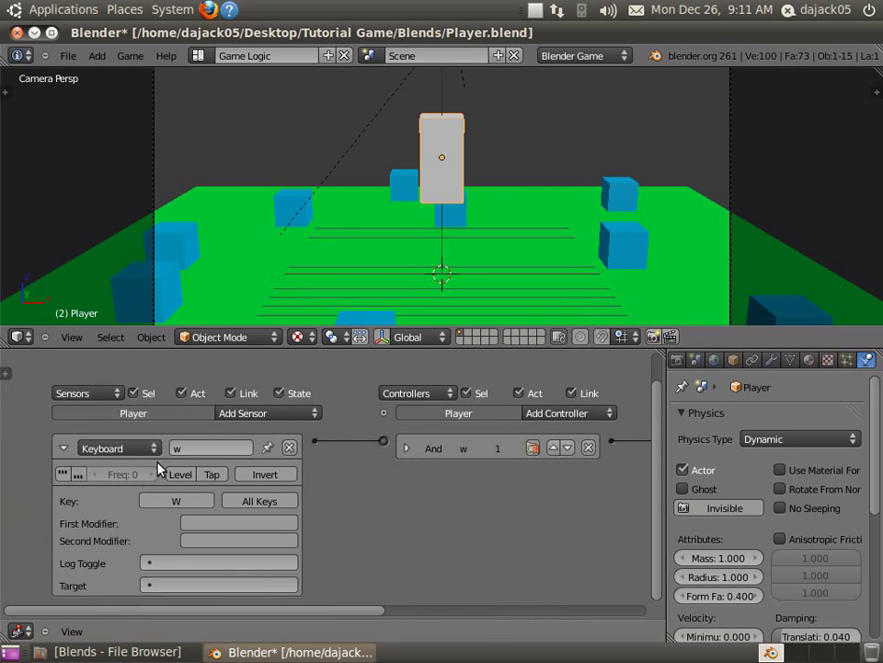
click(68, 448)
- Add a second Keyboard sensor named s and assign the S key to it
click(307, 414)
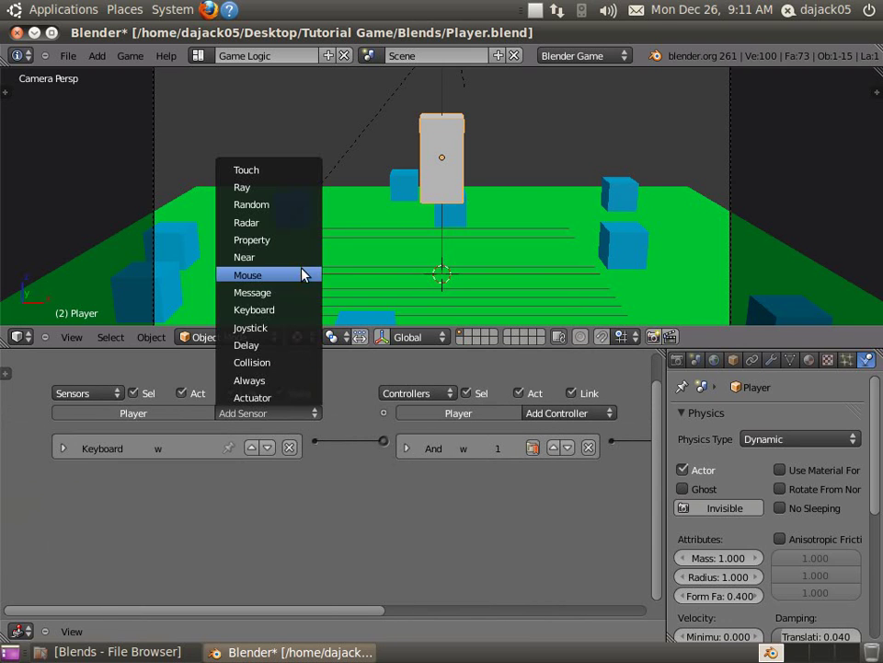
click(300, 310)
click(197, 479)
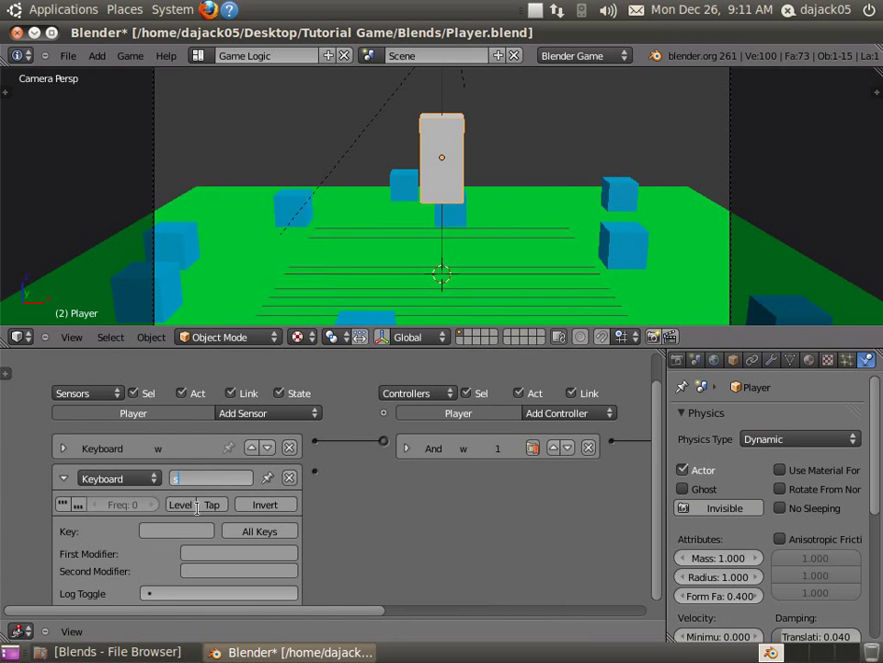
text(s)
key(Return)
click(196, 531)
key(s)
- Add a second Motion actuator to the Player and name it s
middle_drag(492, 459, 360, 455)
middle_drag(642, 440, 418, 438)
click(570, 410)
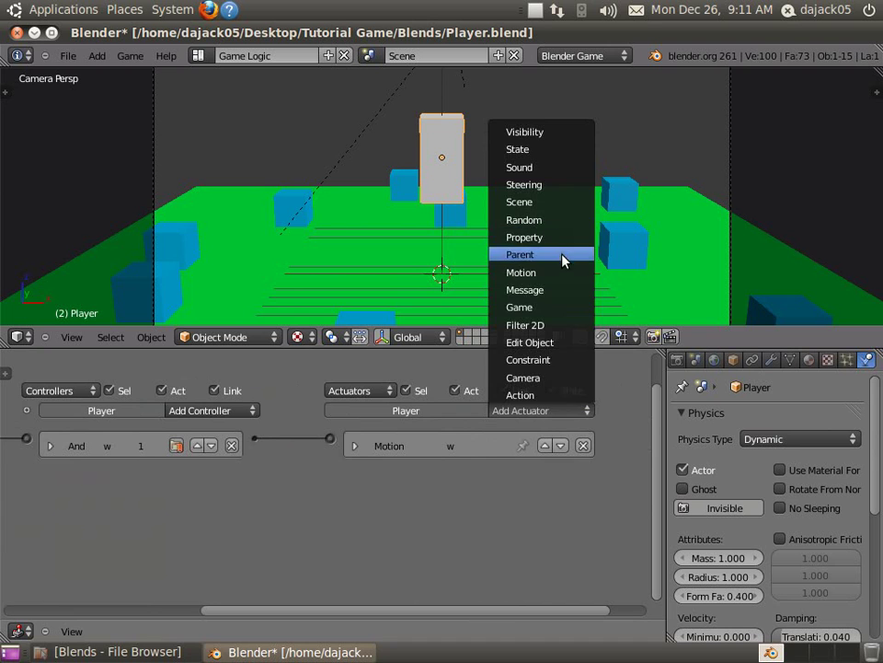
click(558, 276)
click(532, 479)
text(s)
key(Return)
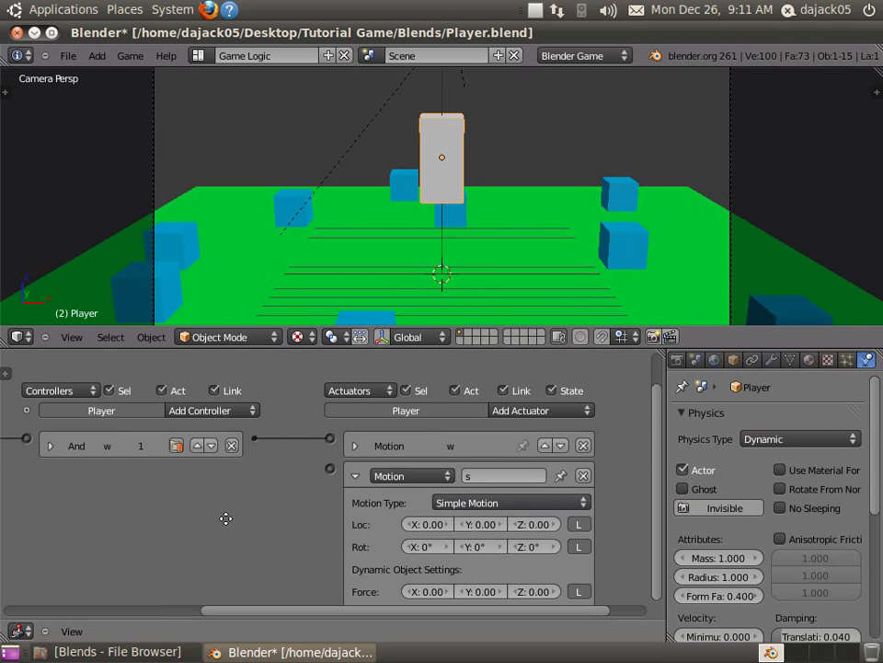
- Link the s sensor to the s actuator through a new And controller and name that controller s
middle_drag(293, 479, 463, 437)
drag(498, 425, 128, 426)
ctrl+scroll(251, 499, right, 4)
click(161, 440)
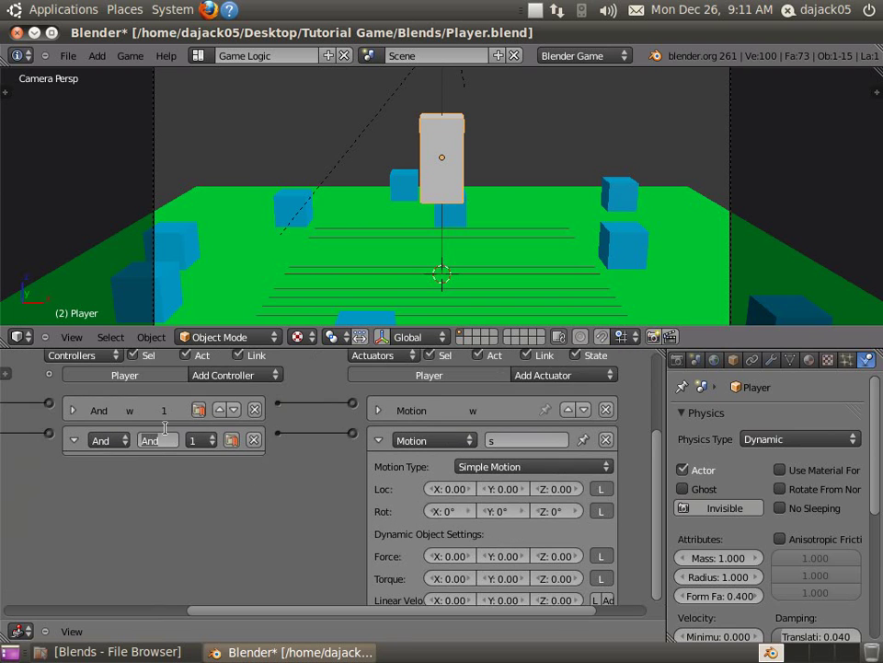
text(s)
key(Return)
- Collapse the s controller and the s keyboard sensor
click(75, 440)
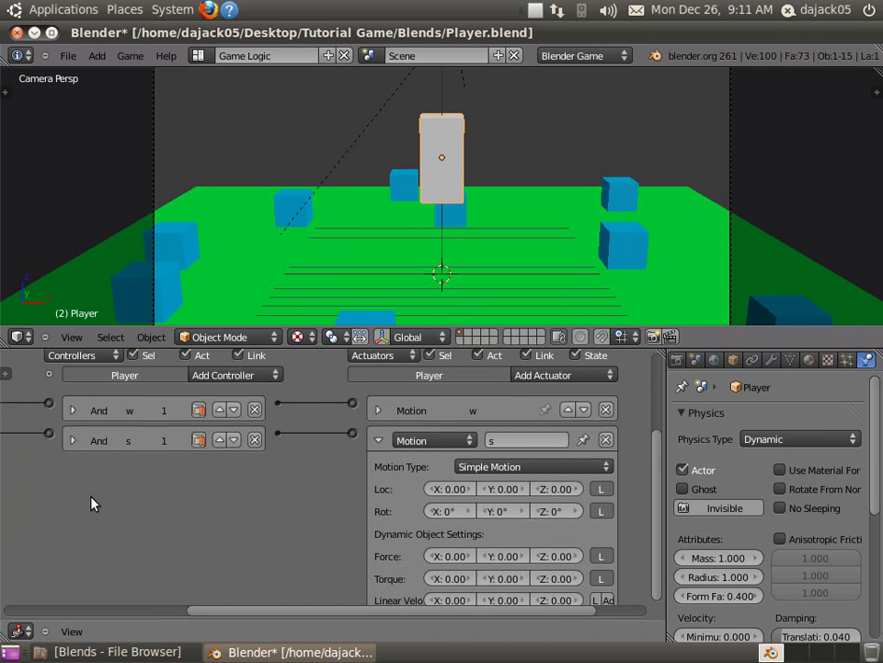
ctrl+scroll(90, 503, left, 10)
click(134, 436)
ctrl+scroll(3, 494, right, 12)
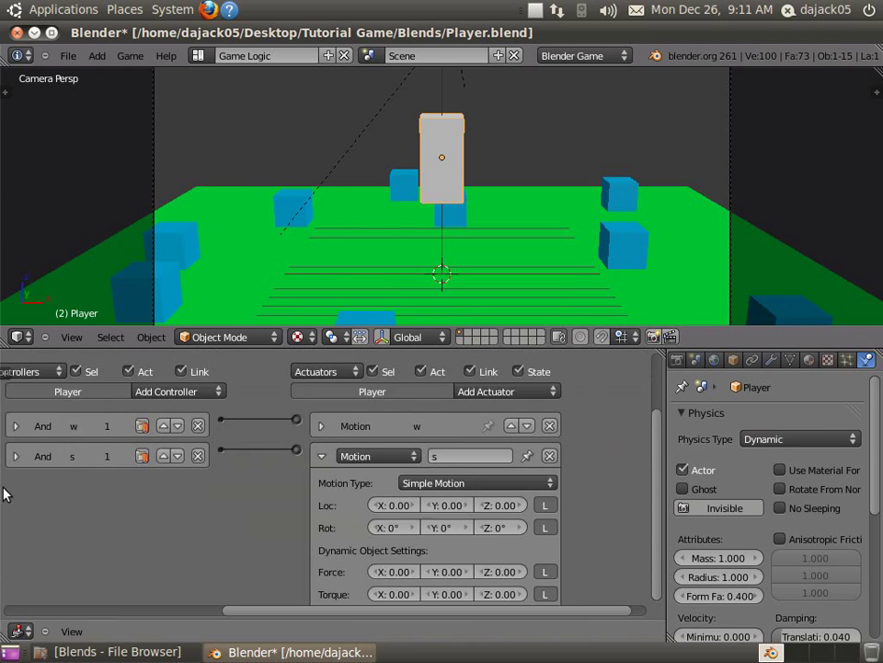
- Switch the s Motion actuator to Servo Control and enable its Y-axis force limit
ctrl+scroll(239, 497, right, 2)
click(475, 476)
click(471, 443)
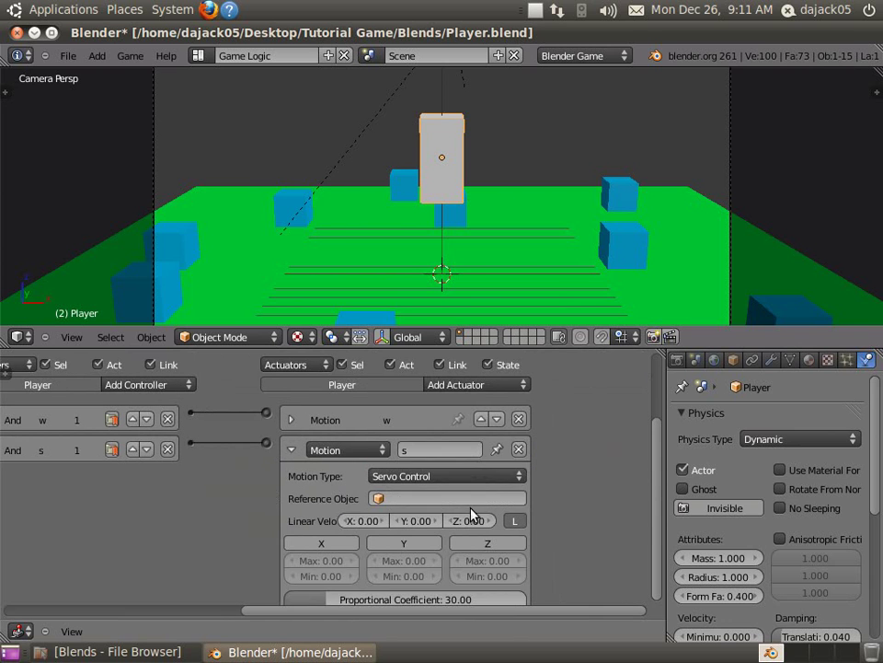
scroll(473, 479, down, 2)
click(415, 489)
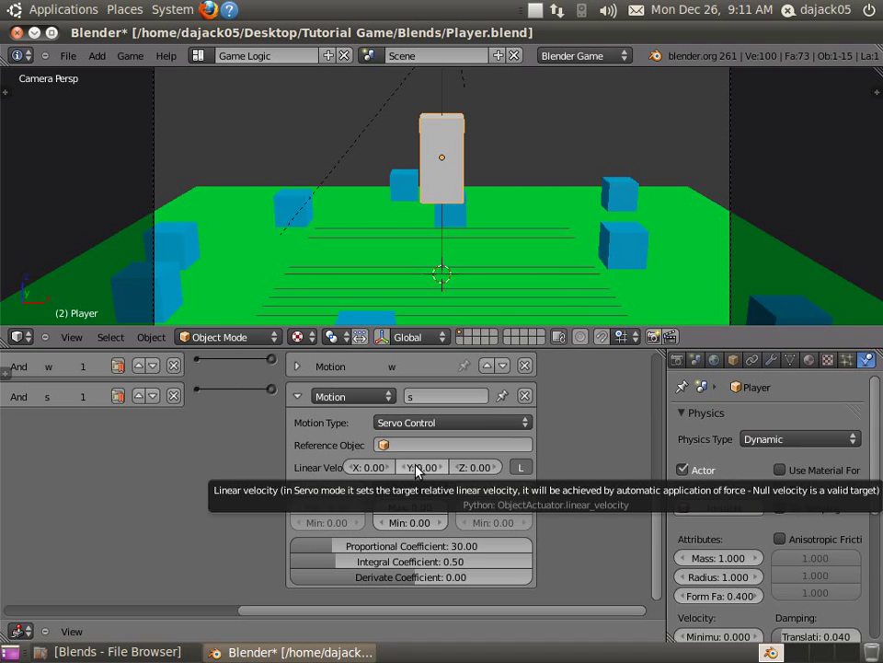
- Set the s actuator's Y linear velocity to -5
click(416, 467)
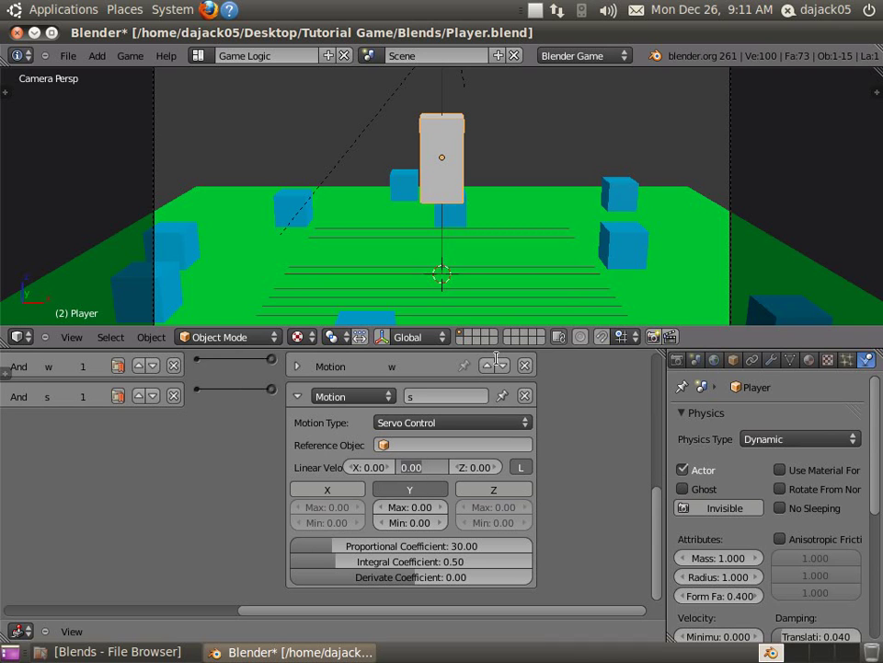
text(-5)
key(Return)
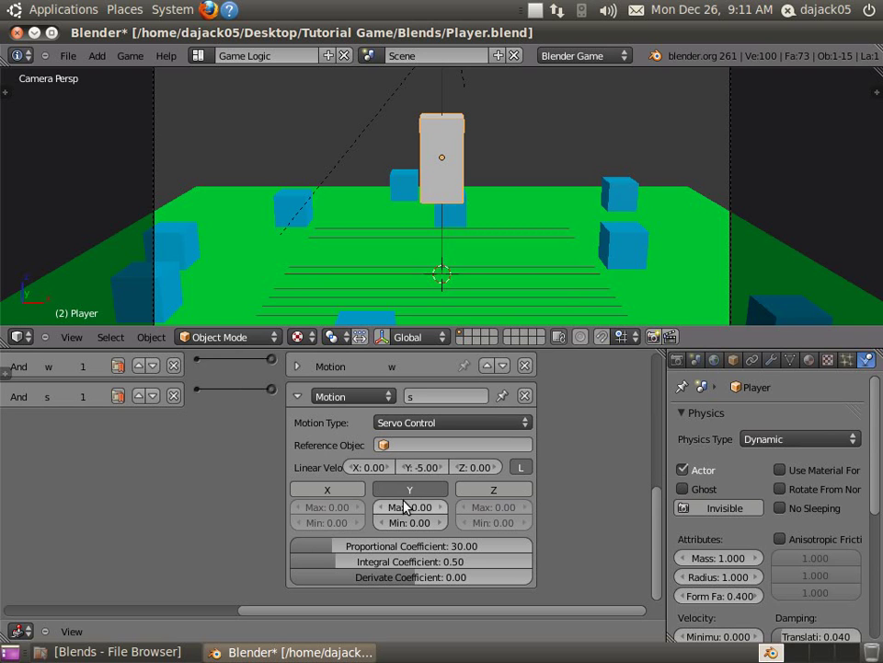
text(-5)
key(Return)
- Try a maximum Y force of -50 on the s actuator and run the game to test it
click(418, 506)
text(-50)
key(Return)
key(p)
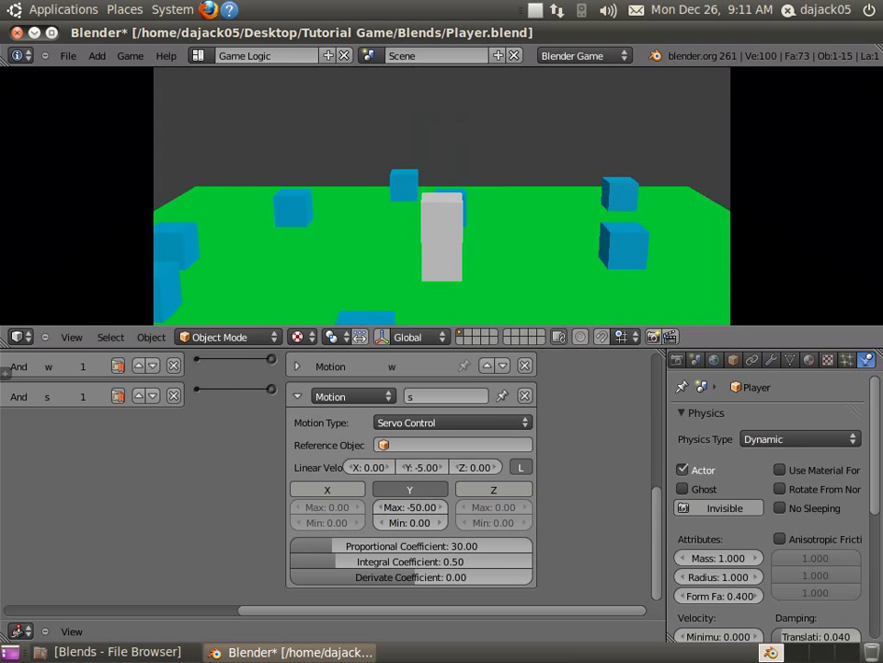
key(Escape)
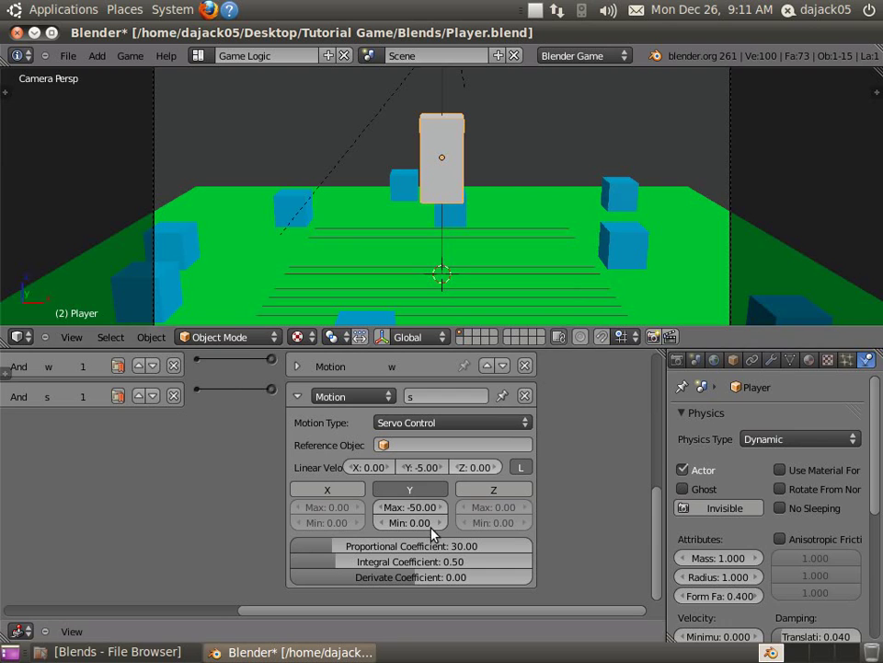
- Set the s actuator's maximum Y force to 0 and its minimum Y force to -50
click(416, 465)
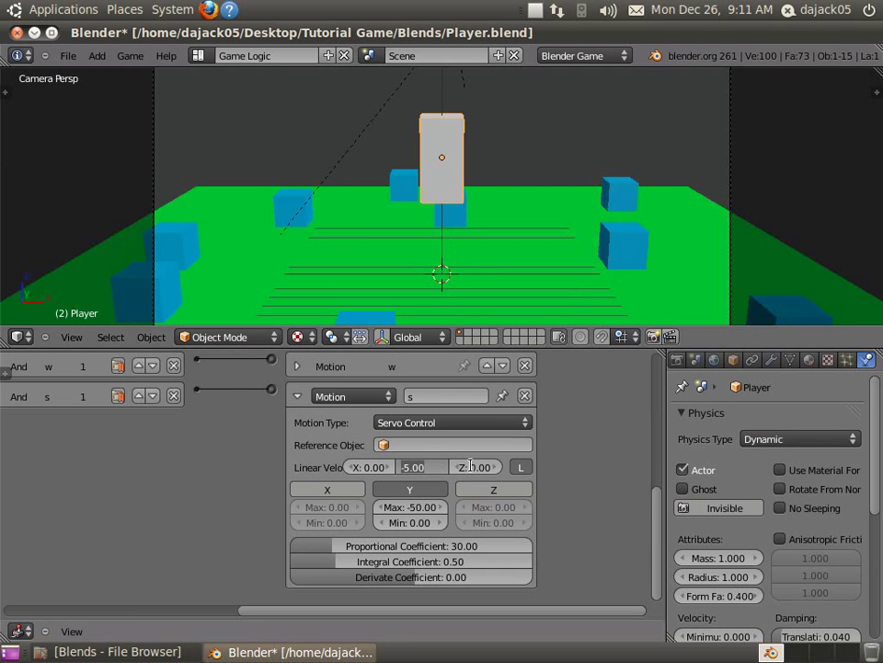
key(Return)
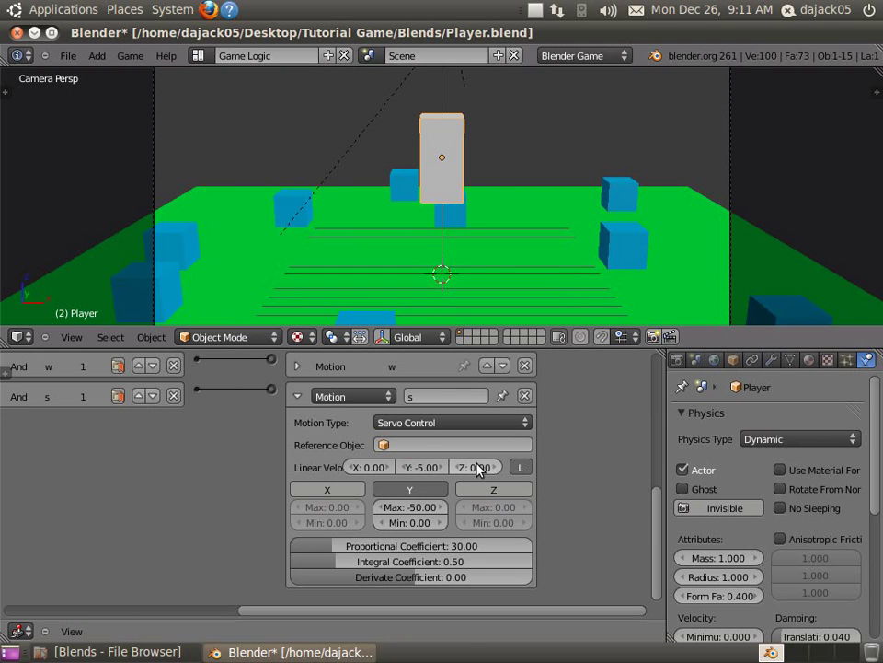
click(412, 508)
text(0)
key(Return)
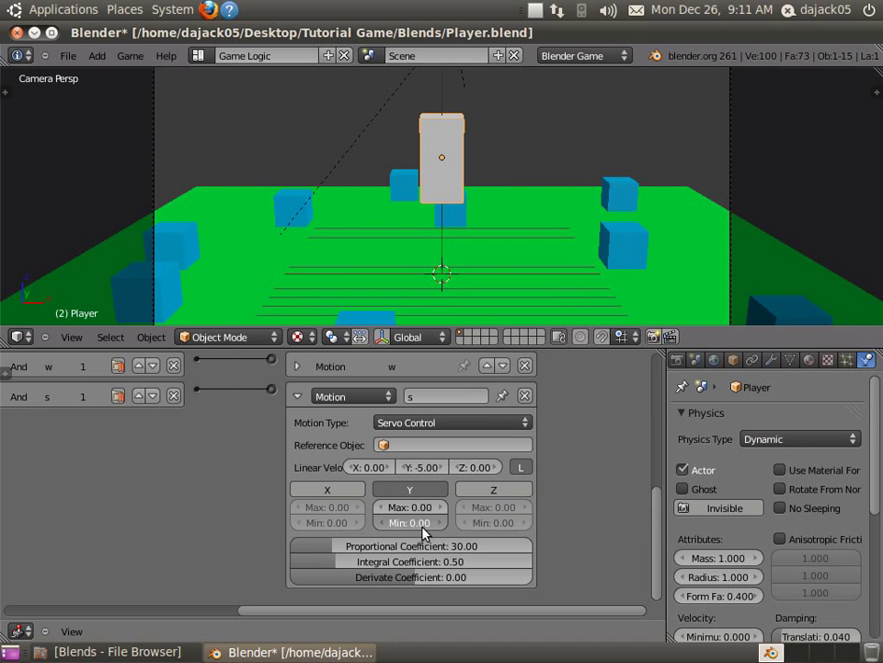
click(424, 526)
text(-50)
key(Return)
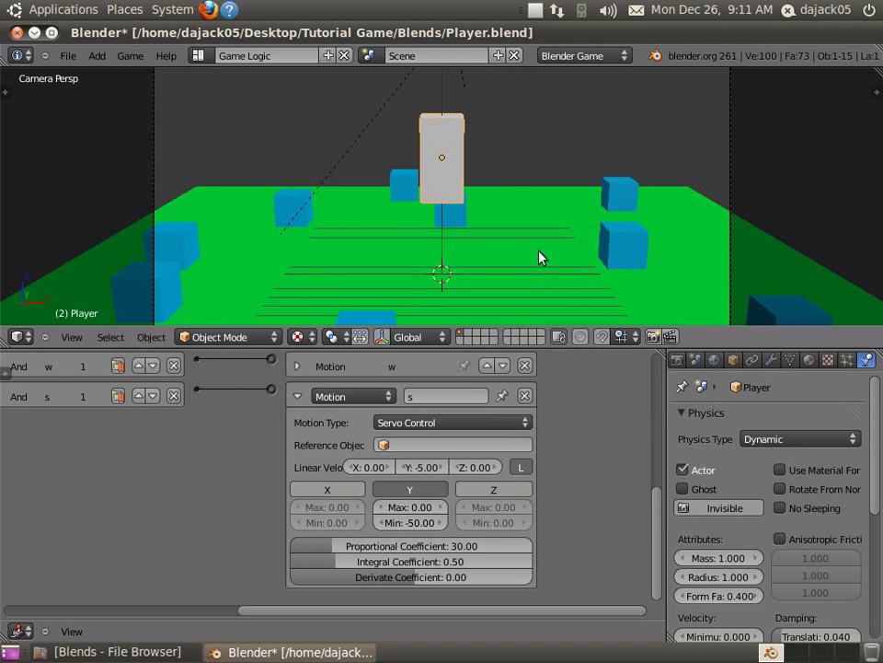
- Run the game and test moving the Player forward and backward with the W and S keys
key(p)
key(s)
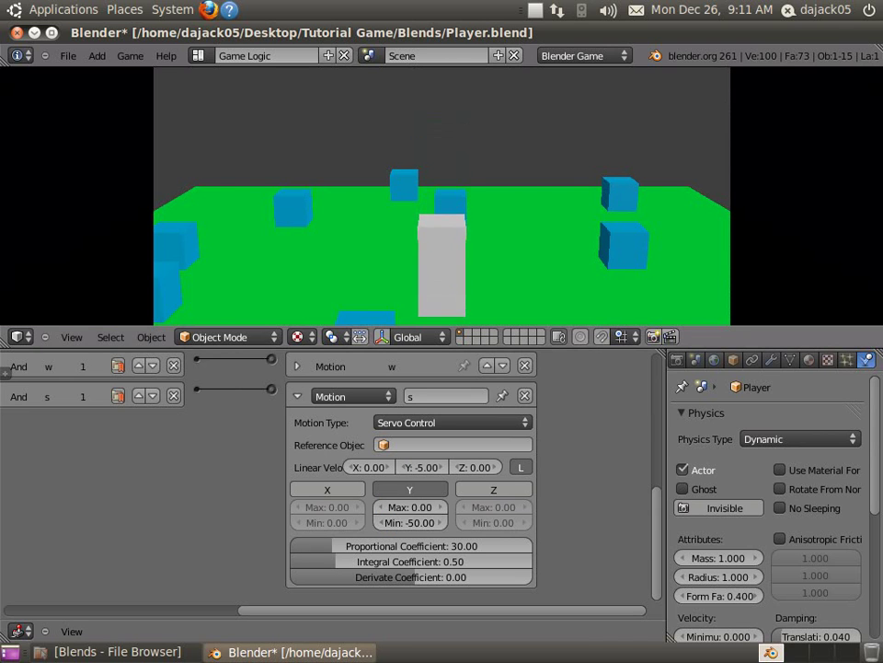
key(w)
key(s)
key(w)
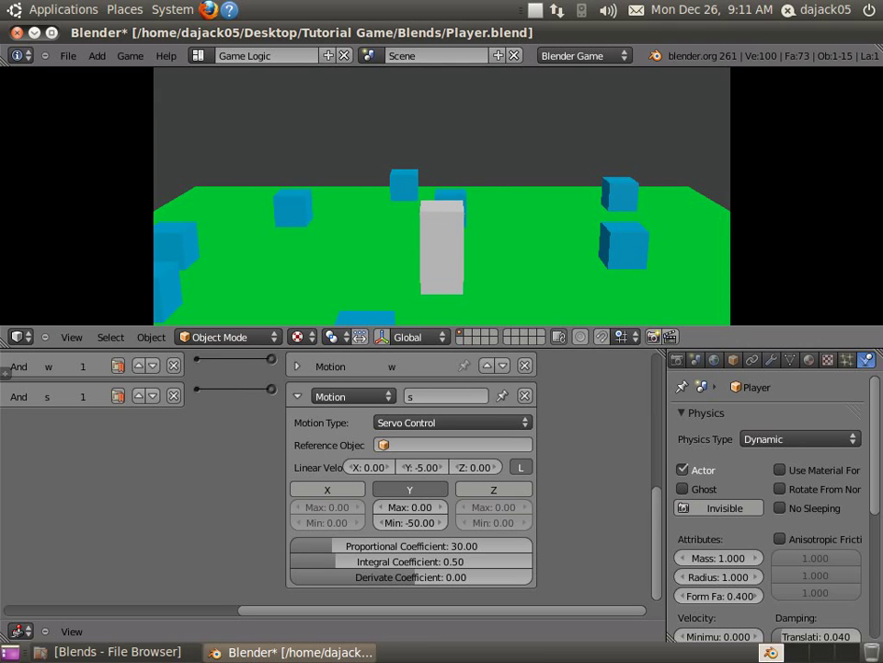
key(s)
key(w)
key(s)
key(w)
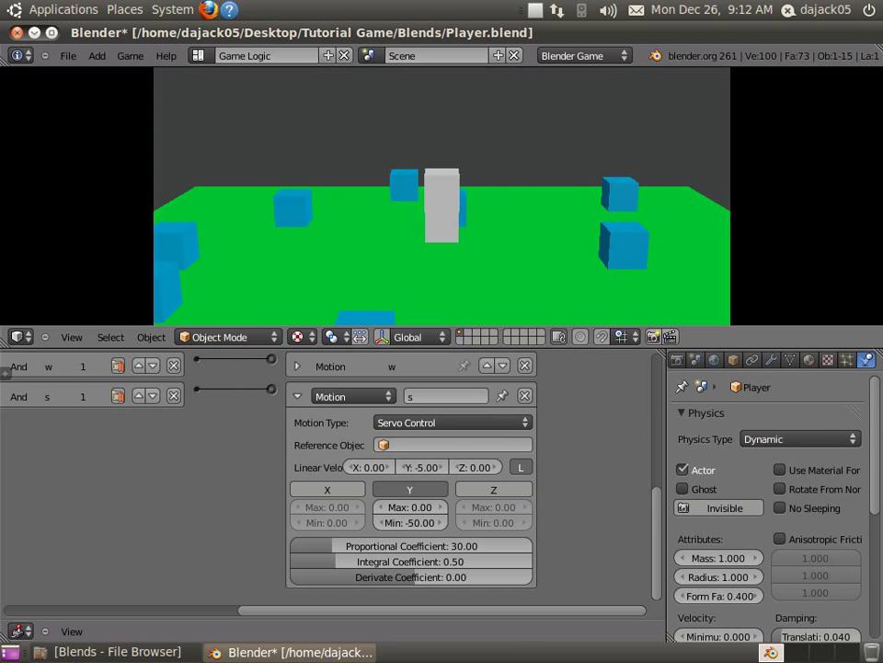
key(Escape)
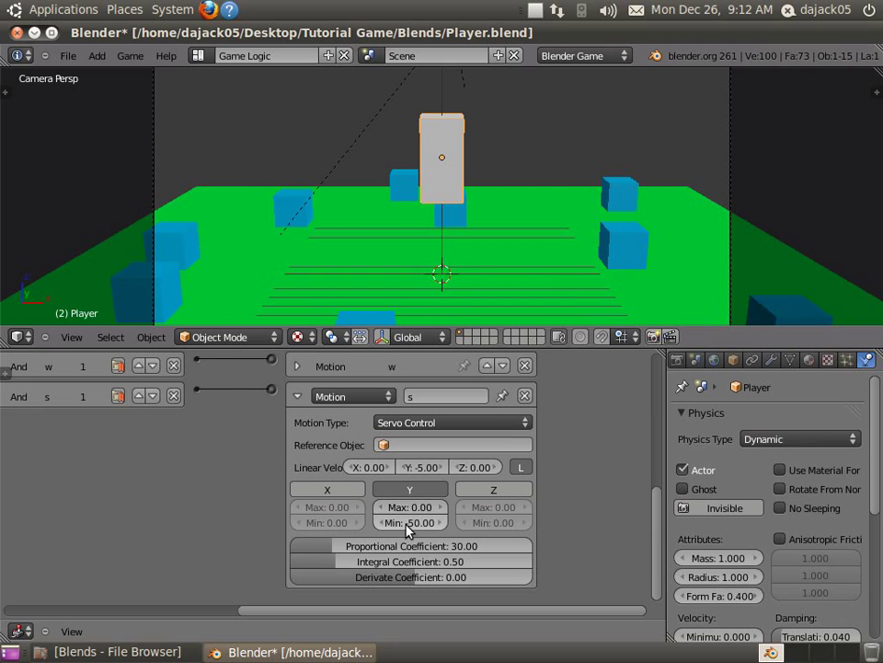
- Enable the s actuator's Z-axis force limit and collapse the actuator
click(478, 498)
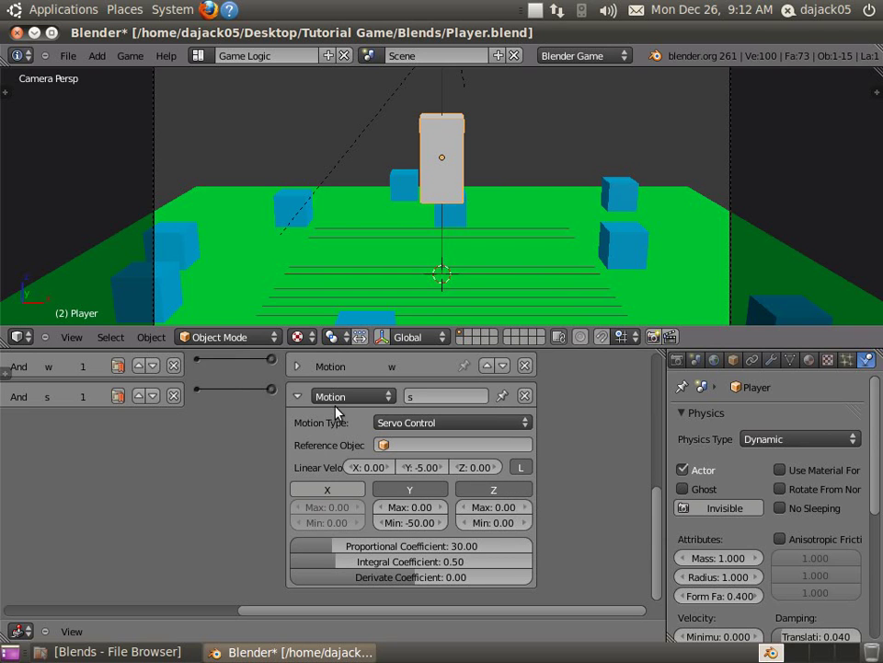
click(297, 397)
- Add a Keyboard sensor named a to the Player and assign it the A key
middle_drag(119, 459, 565, 503)
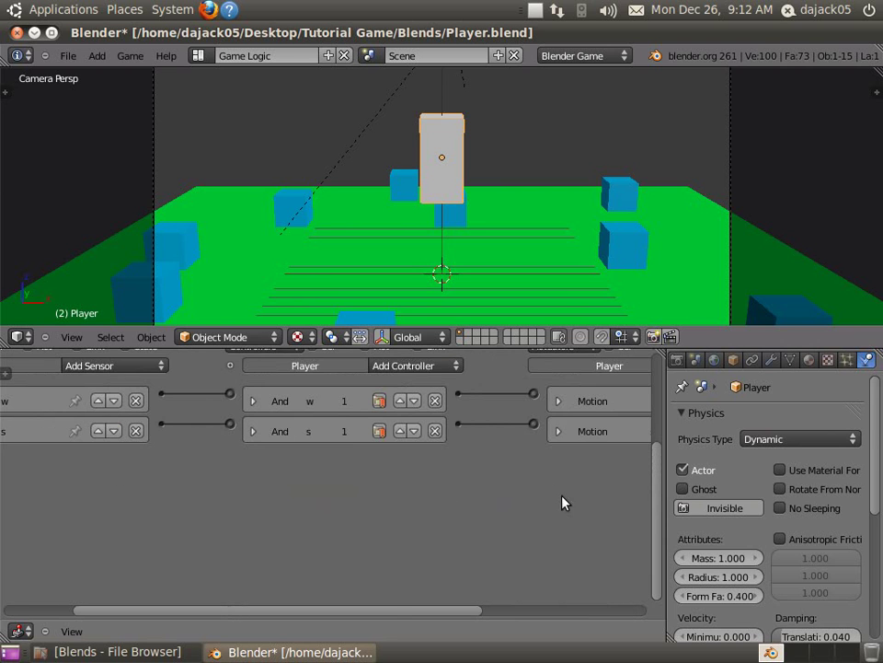
middle_drag(281, 471, 476, 506)
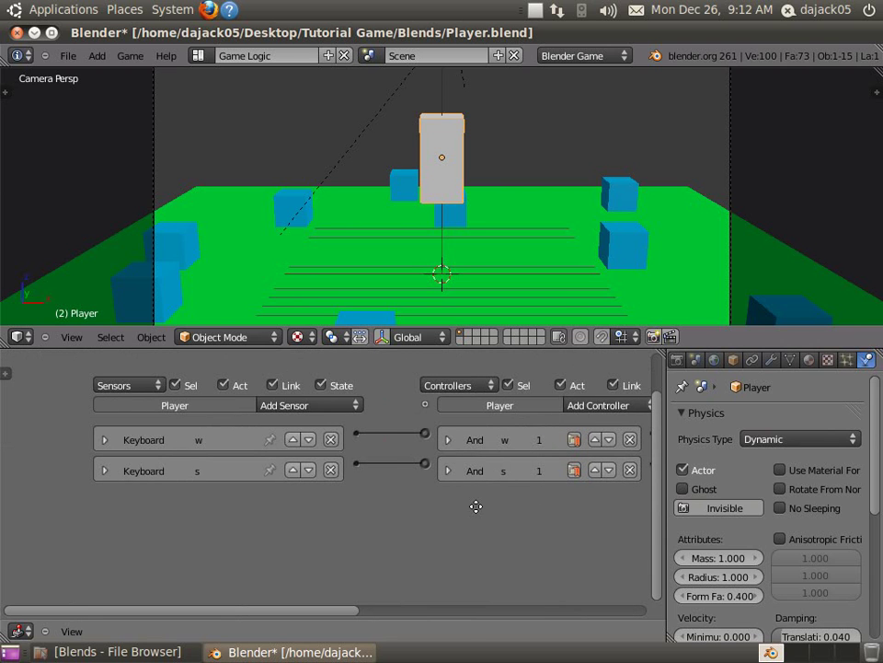
click(357, 408)
click(334, 304)
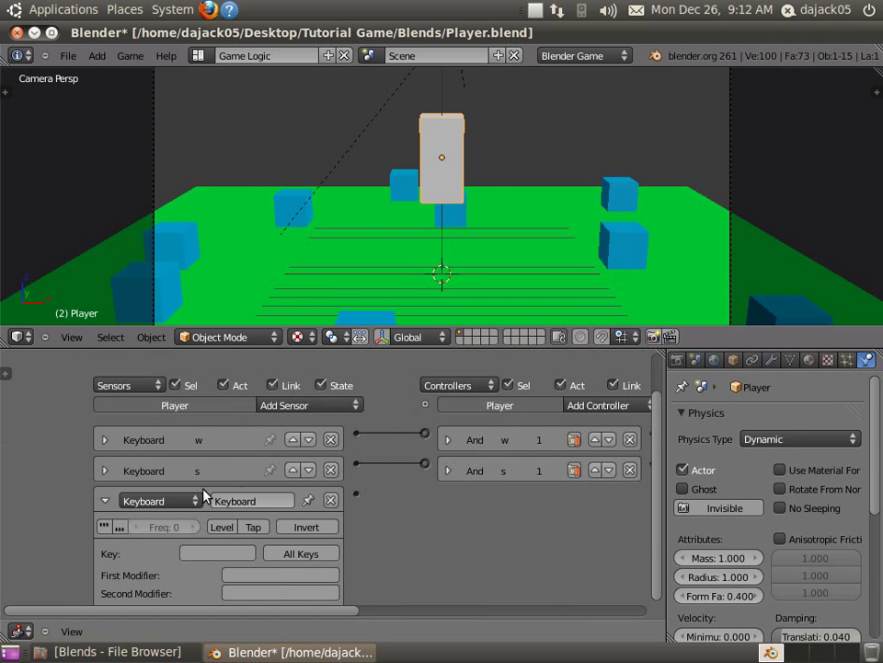
text(a)
key(Return)
middle_drag(163, 560, 79, 541)
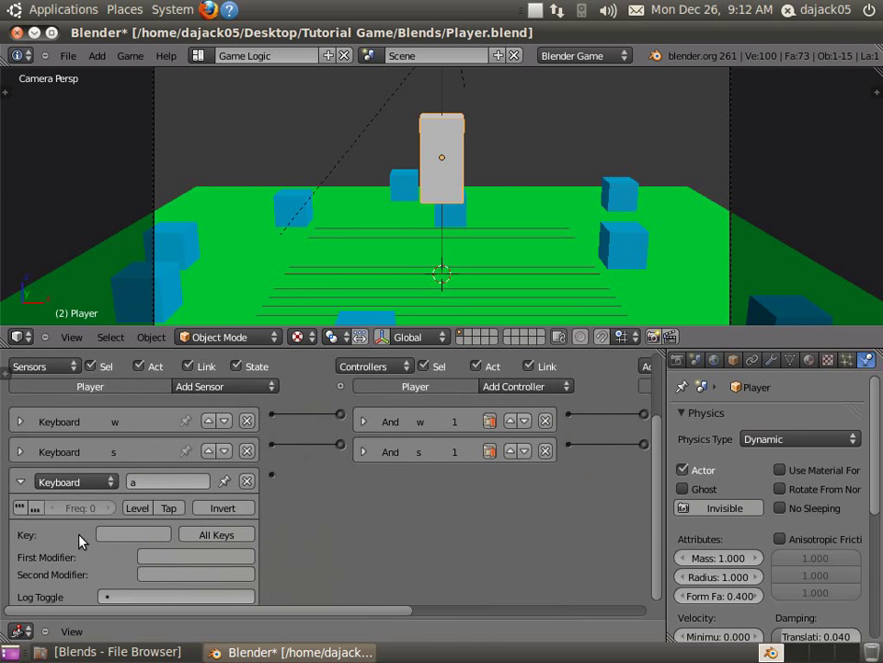
click(150, 536)
key(a)
- Add a Motion actuator and link it to the a sensor through a new And controller
middle_drag(480, 523, 354, 529)
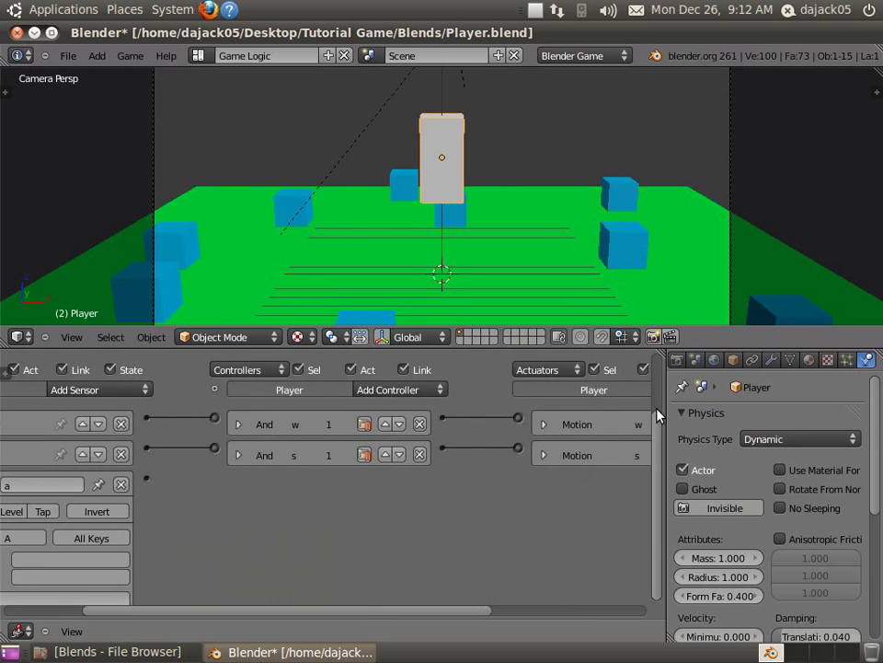
middle_drag(536, 423, 443, 427)
click(615, 397)
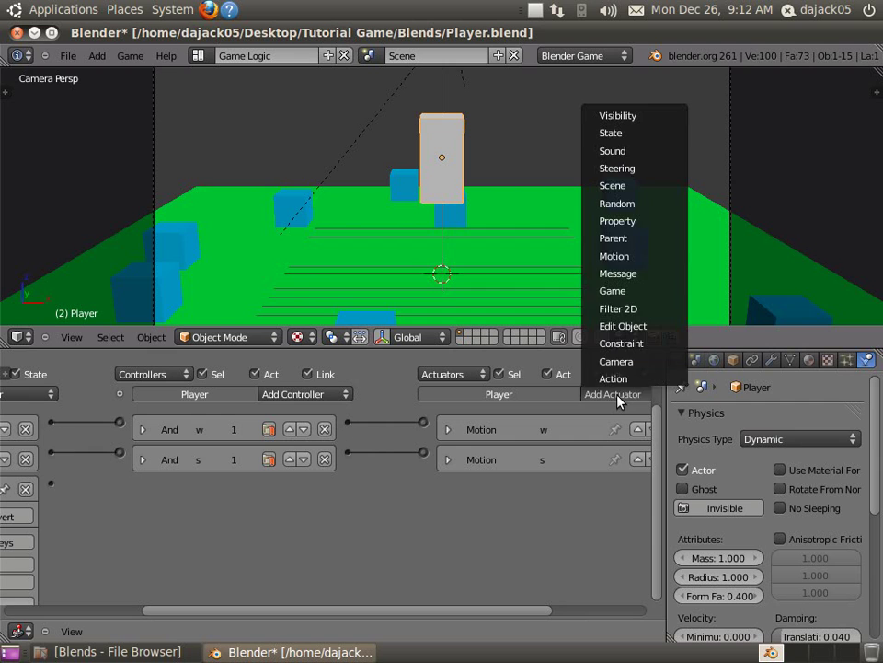
click(659, 257)
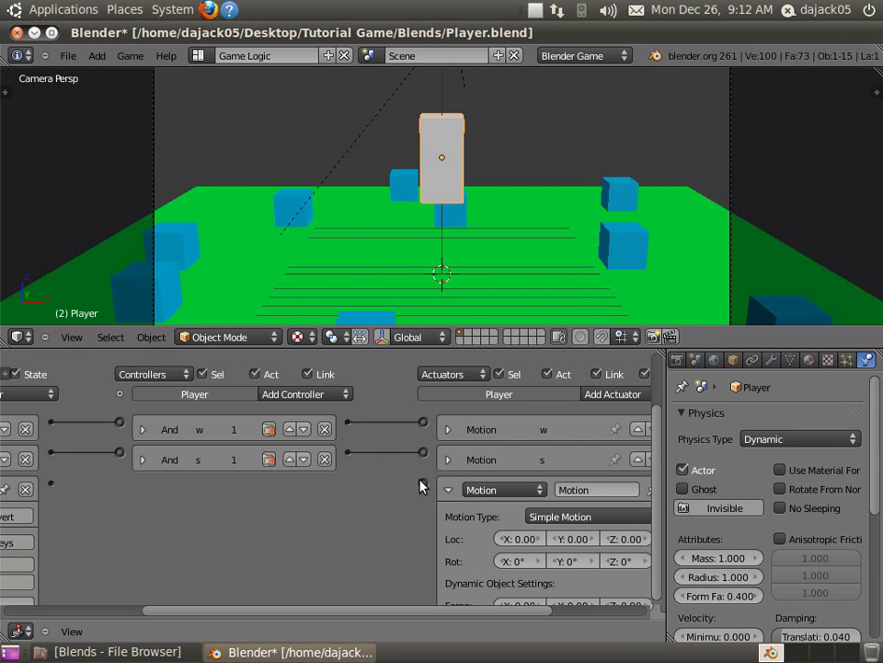
drag(223, 492, 50, 482)
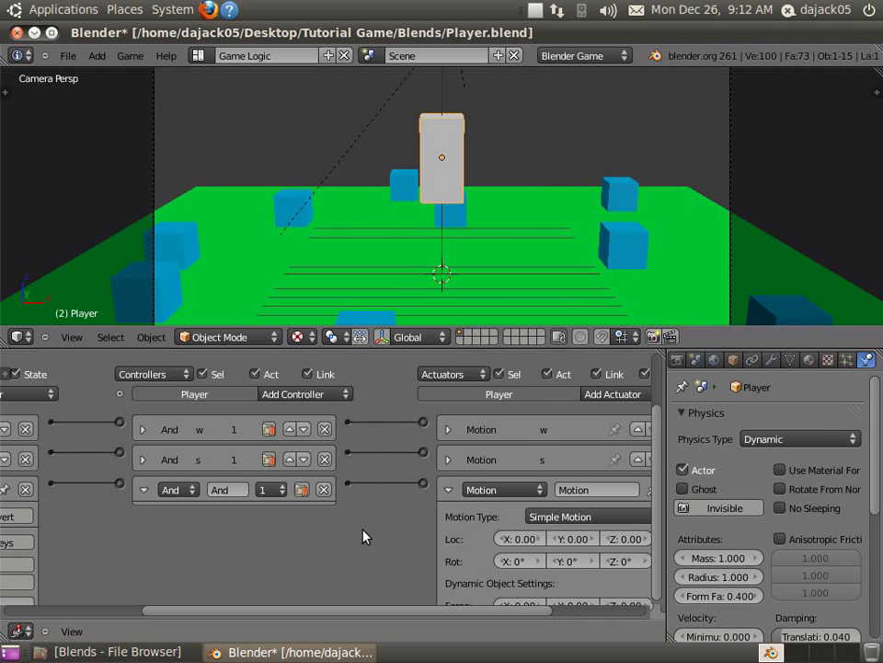
- Name both the new And controller and its Motion actuator a
click(226, 492)
text(a)
key(Return)
middle_drag(274, 540, 237, 537)
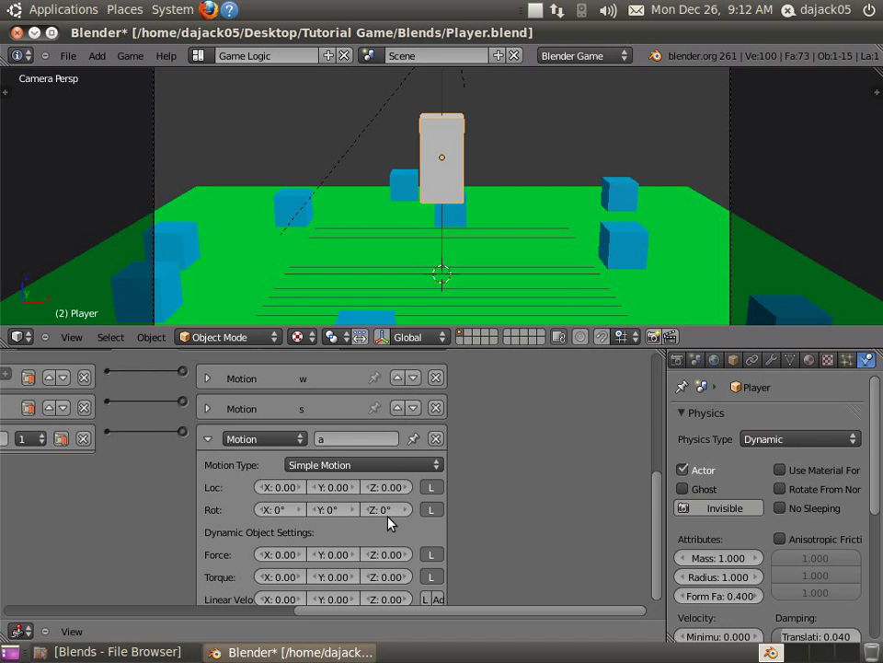
- Examine the World physics settings, including the game frame rate, and return to the Player's physics settings
click(715, 360)
scroll(798, 474, down, 4)
scroll(799, 497, down, 1)
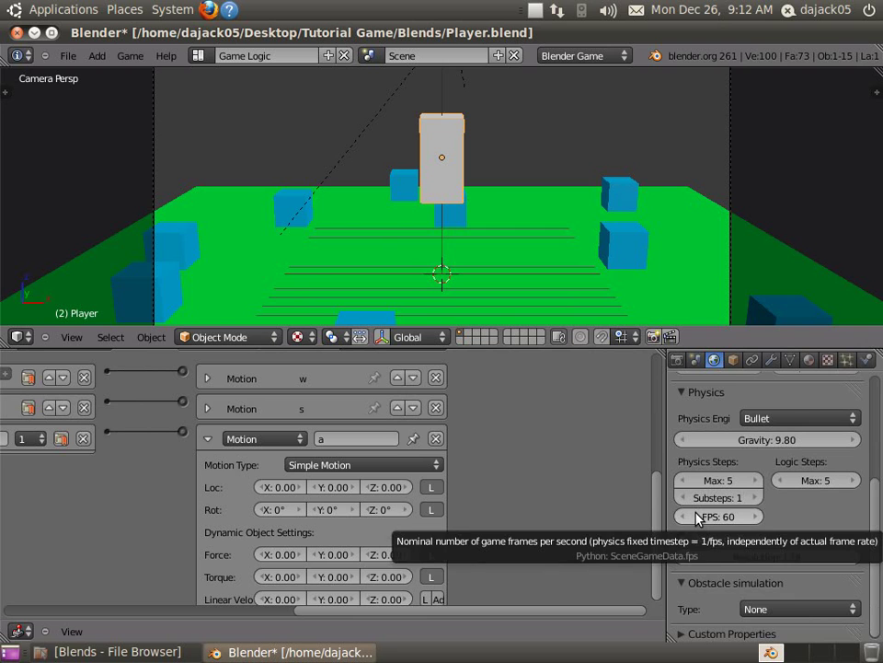
scroll(785, 511, up, 5)
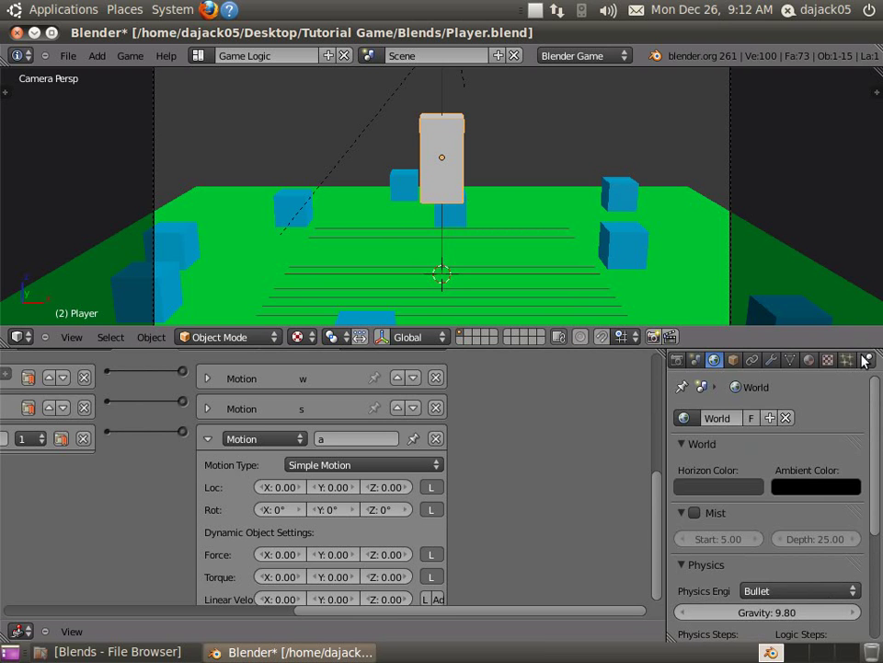
click(865, 360)
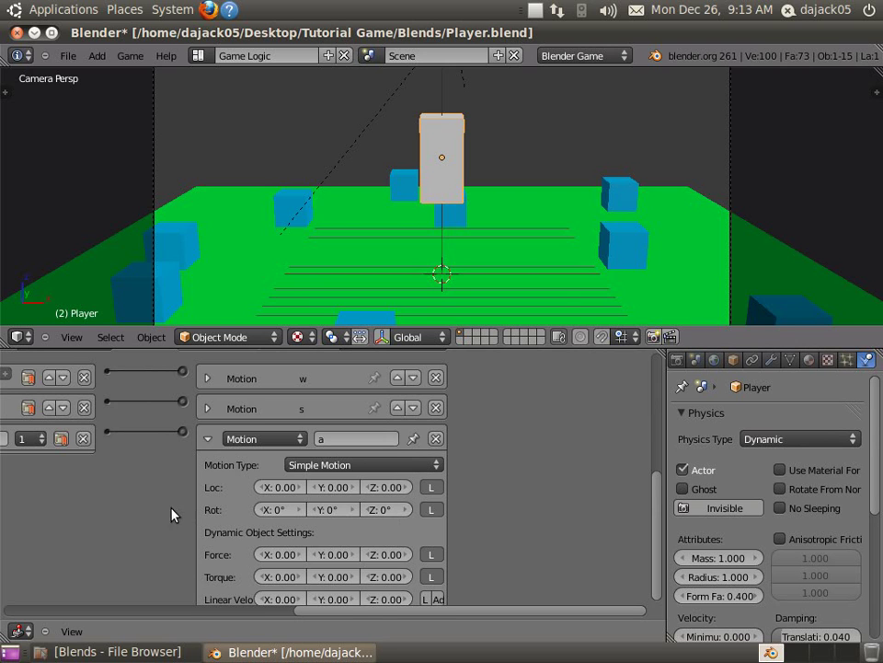
- Set the a actuator's Z rotation to 2° and run the game to test turning while moving
click(409, 512)
click(409, 511)
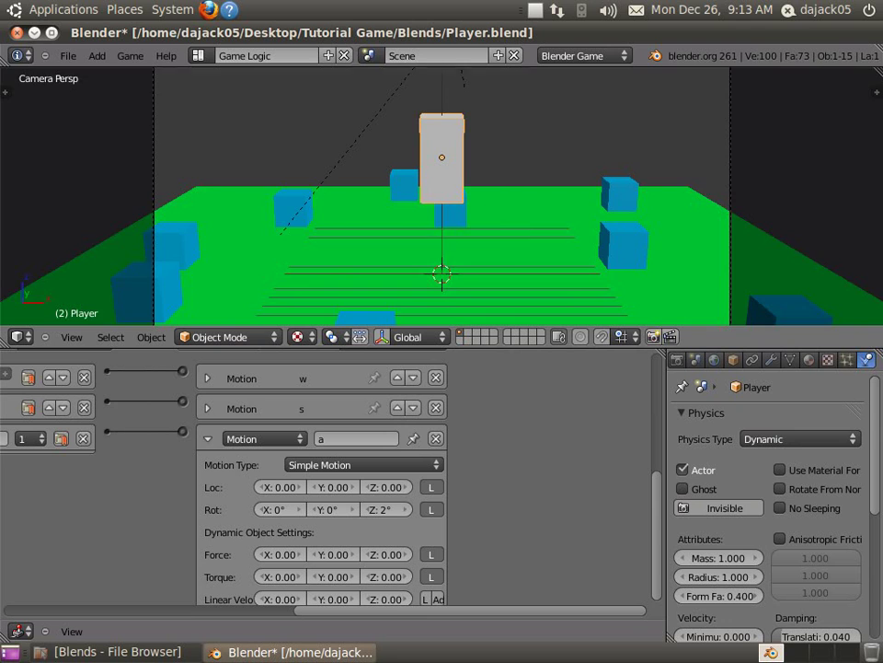
key(p)
key(a)
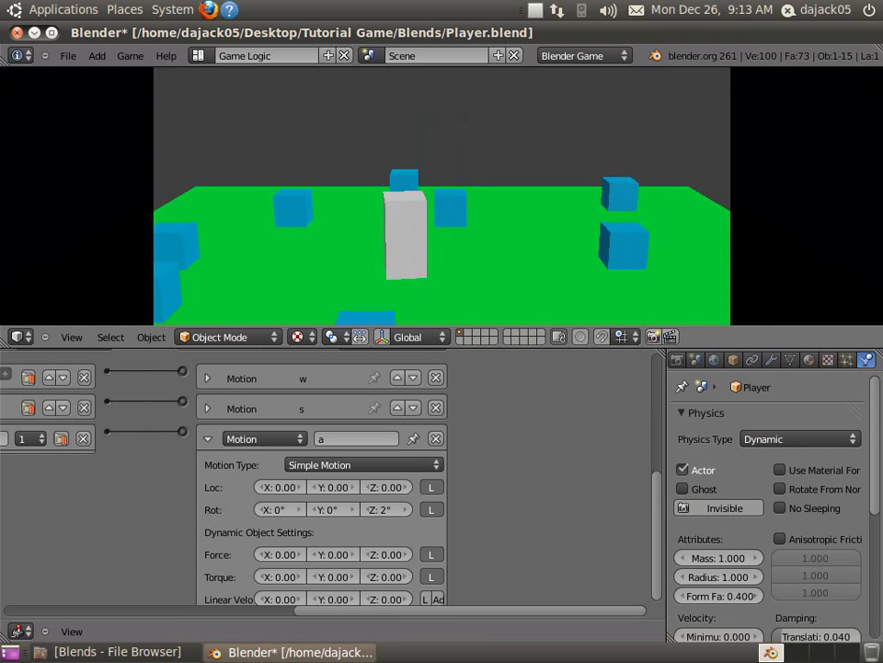
key(w)
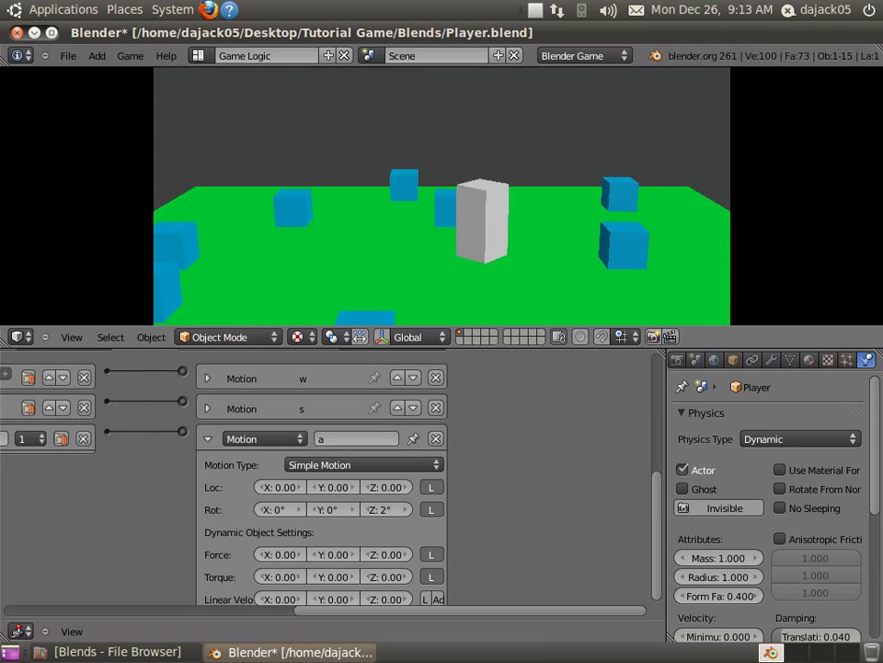
key(Escape)
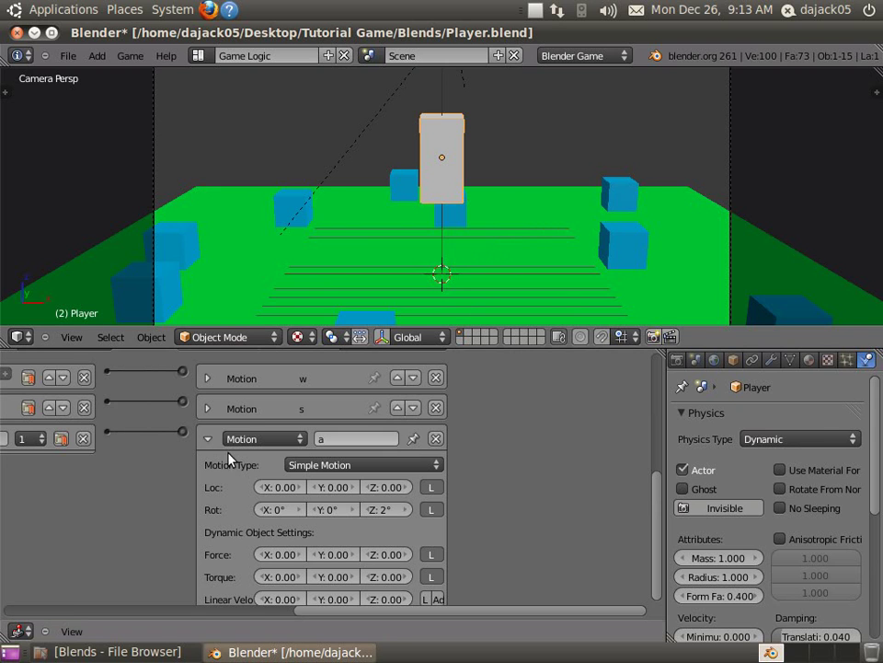
- Collapse the a actuator, controller and sensor bricks
click(207, 440)
ctrl+scroll(116, 485, left, 5)
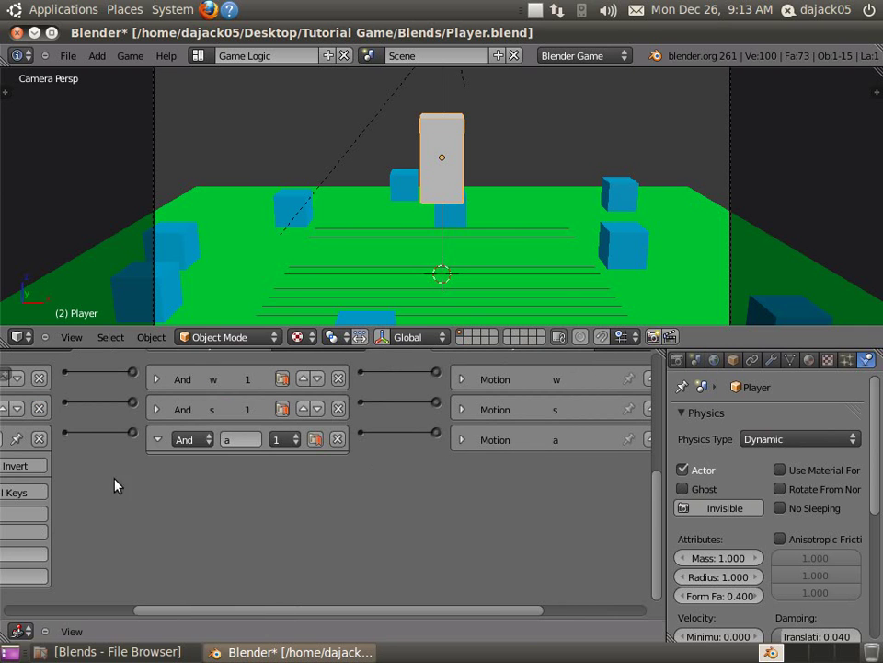
click(159, 443)
ctrl+scroll(147, 480, left, 5)
click(94, 484)
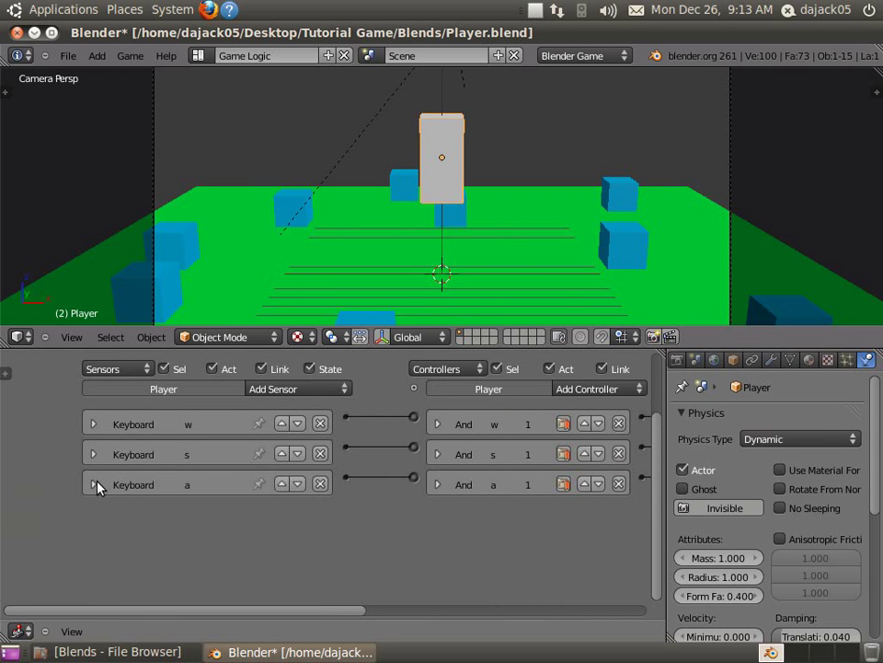
- Add a Keyboard sensor named d for the D key and collapse it
click(309, 389)
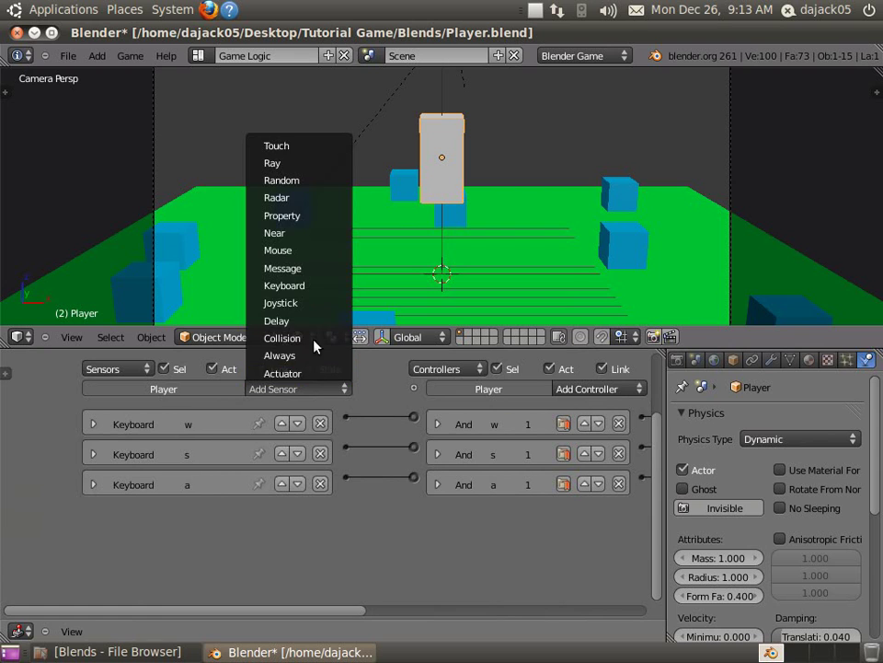
click(312, 283)
click(242, 515)
text(d)
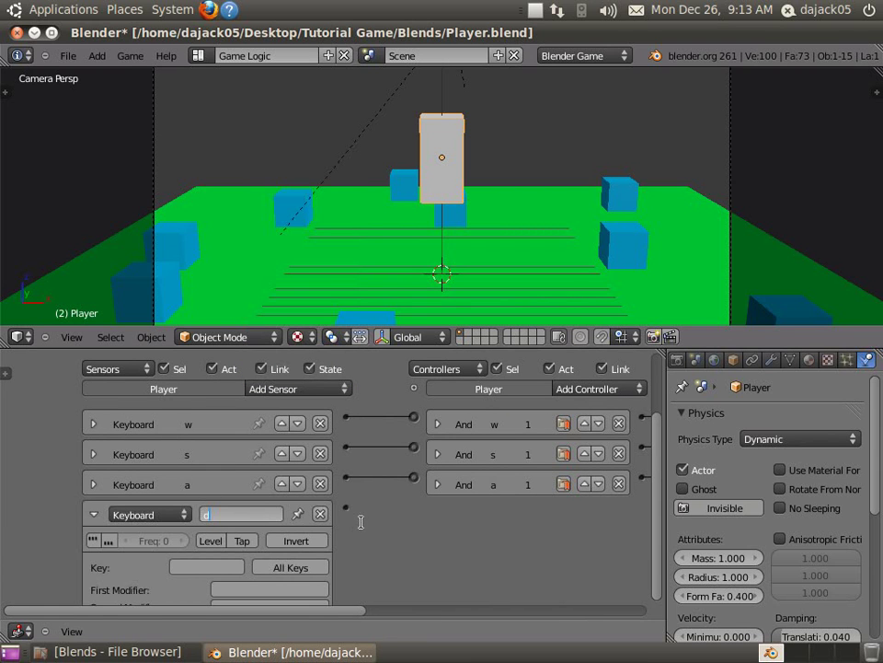
click(360, 521)
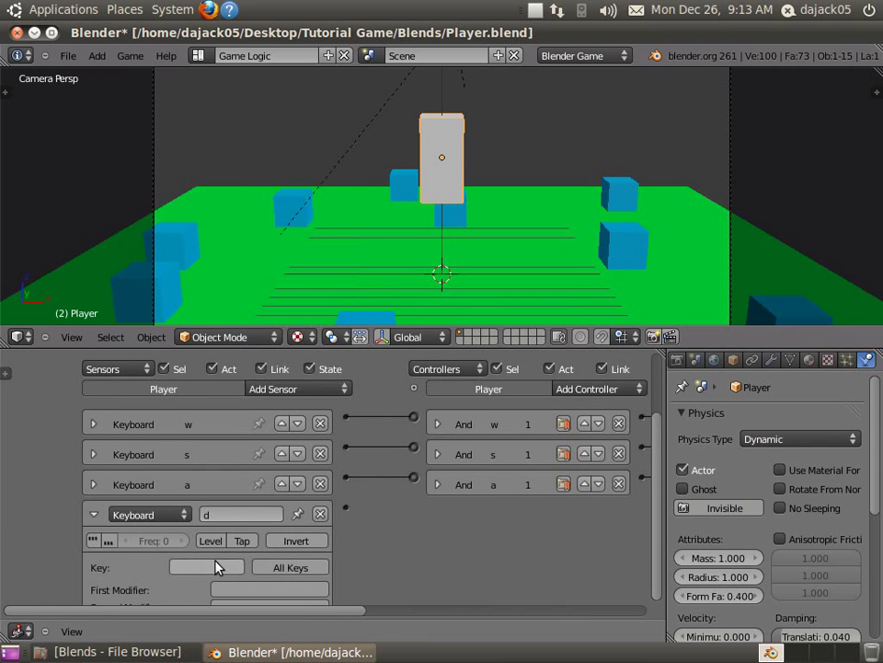
click(94, 514)
- Add another Motion actuator and connect it to the d sensor with an And controller
middle_drag(589, 521, 251, 504)
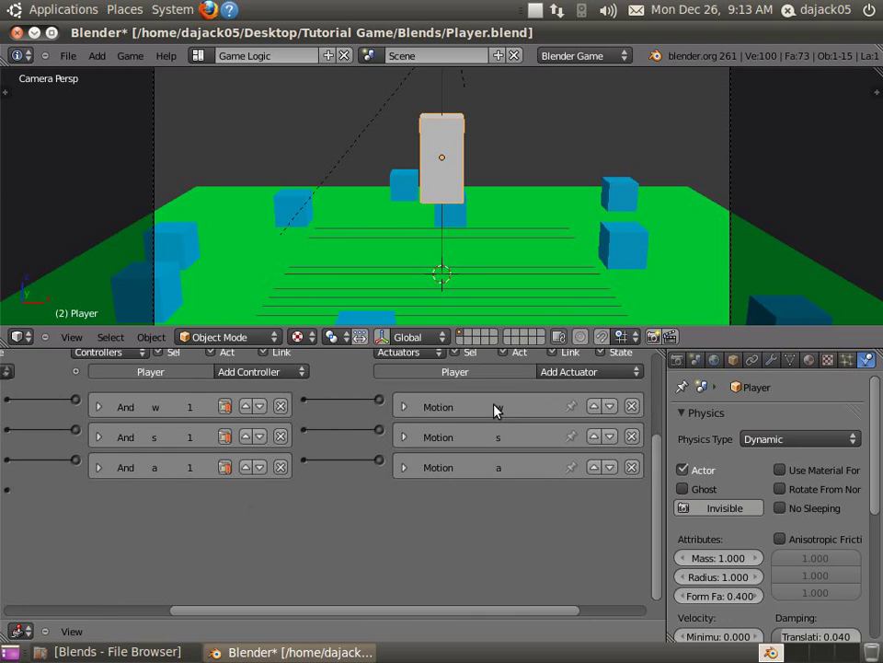
click(607, 372)
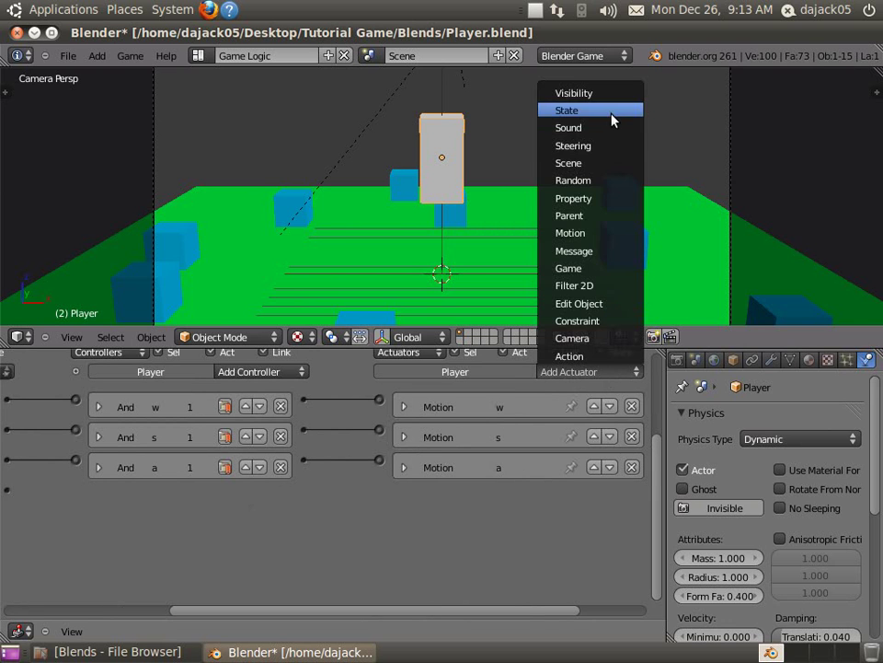
click(606, 235)
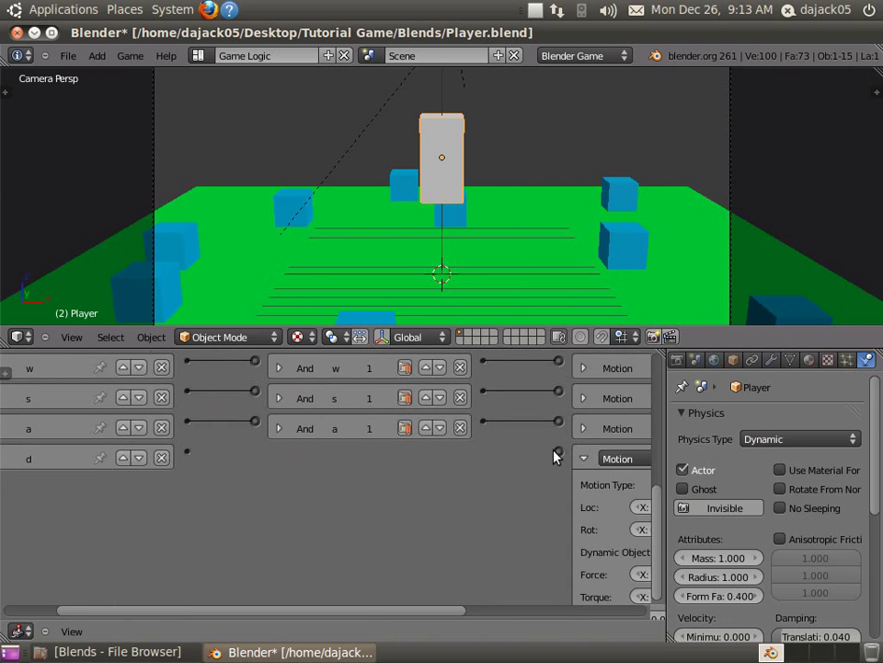
drag(556, 452, 187, 452)
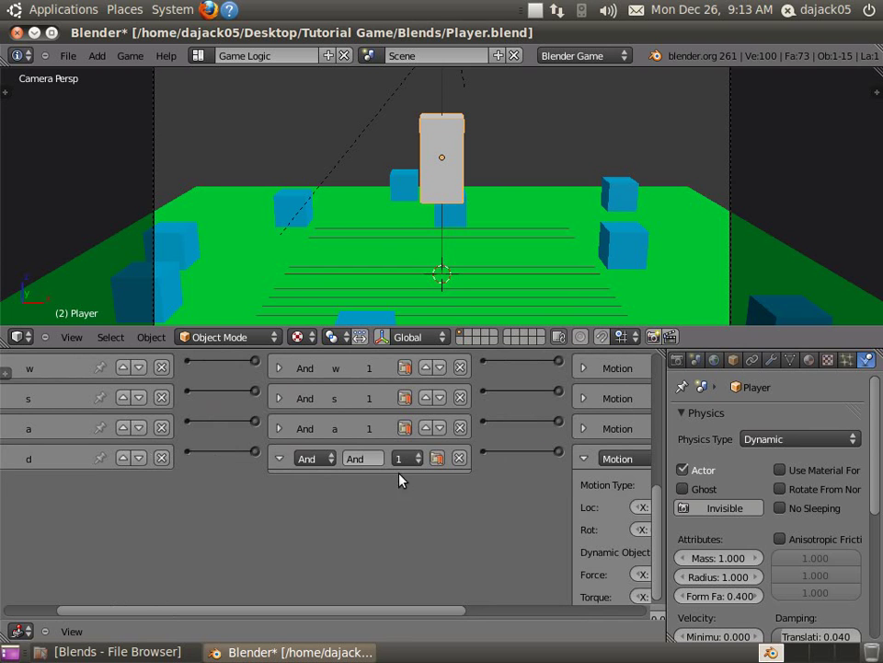
- Name the new controller and actuator d, set the actuator's Z rotation to -2°, and collapse both bricks
text(d)
key(Return)
click(279, 457)
middle_drag(453, 497, 183, 483)
click(511, 445)
text(d)
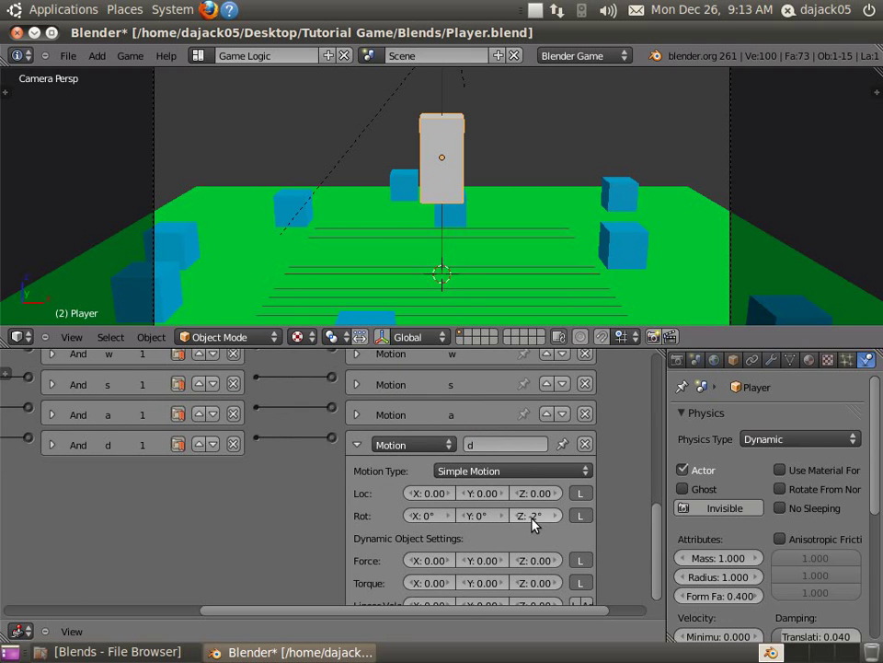
click(358, 446)
- Run the game, test moving the Player forward and backward and turning it both ways with WASD, and stop the game
key(p)
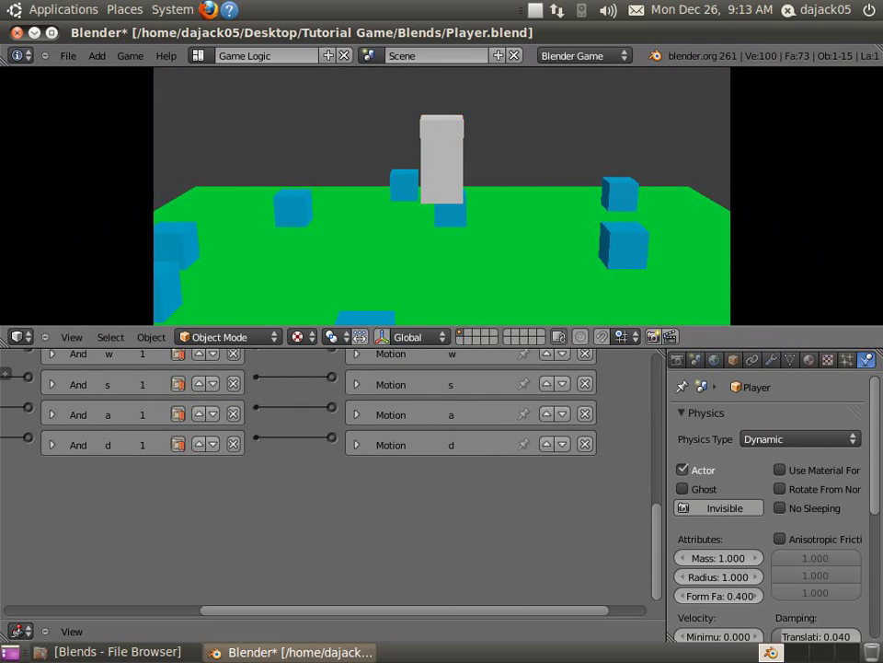
key(w)
key(d)
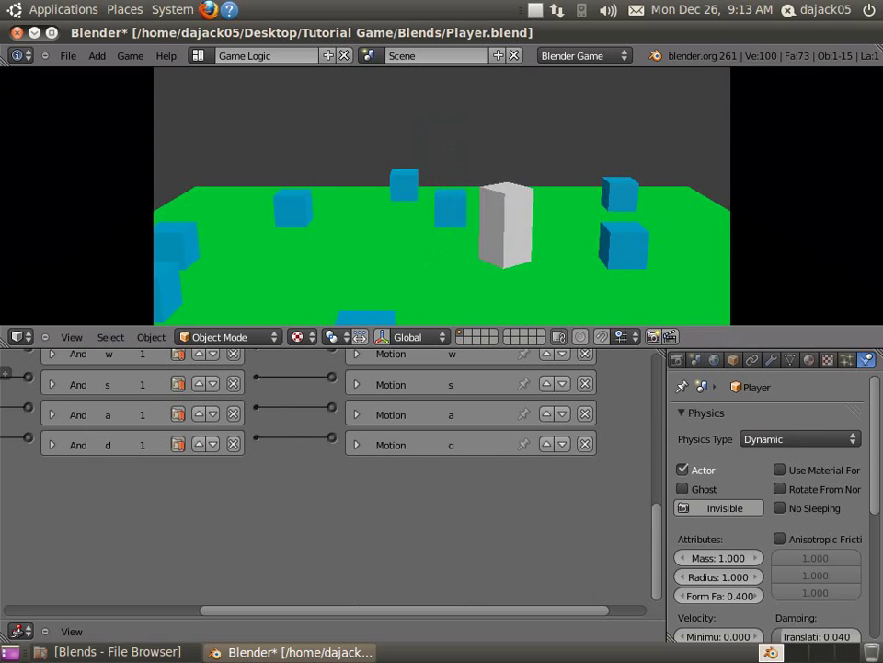
key(s)
key(a)
key(a)
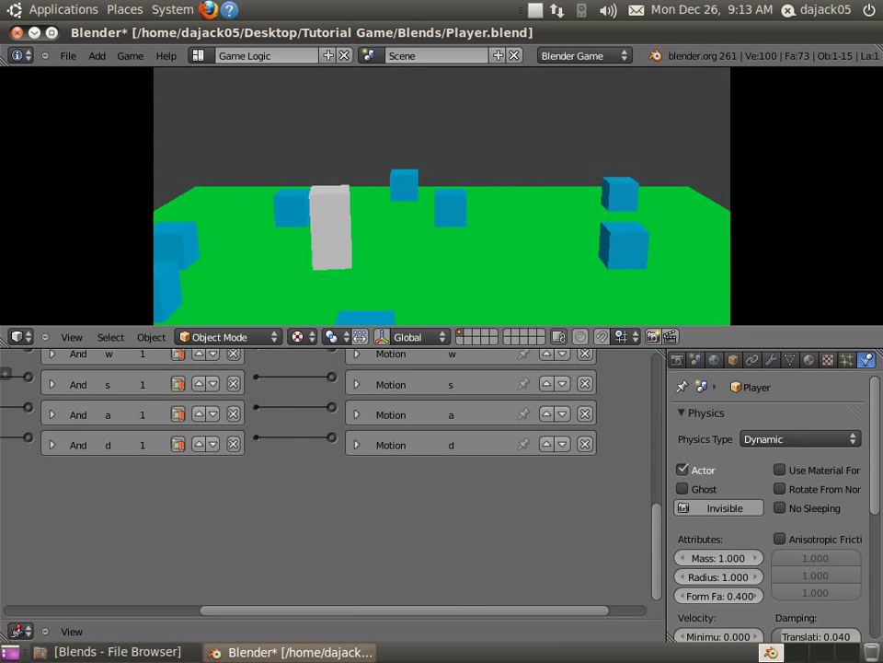
key(d)
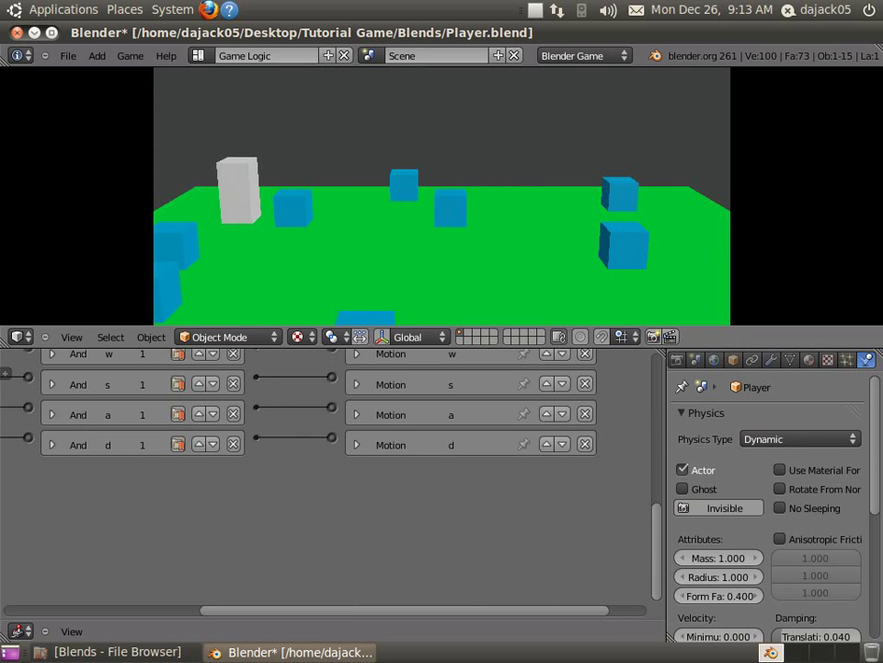
key(s)
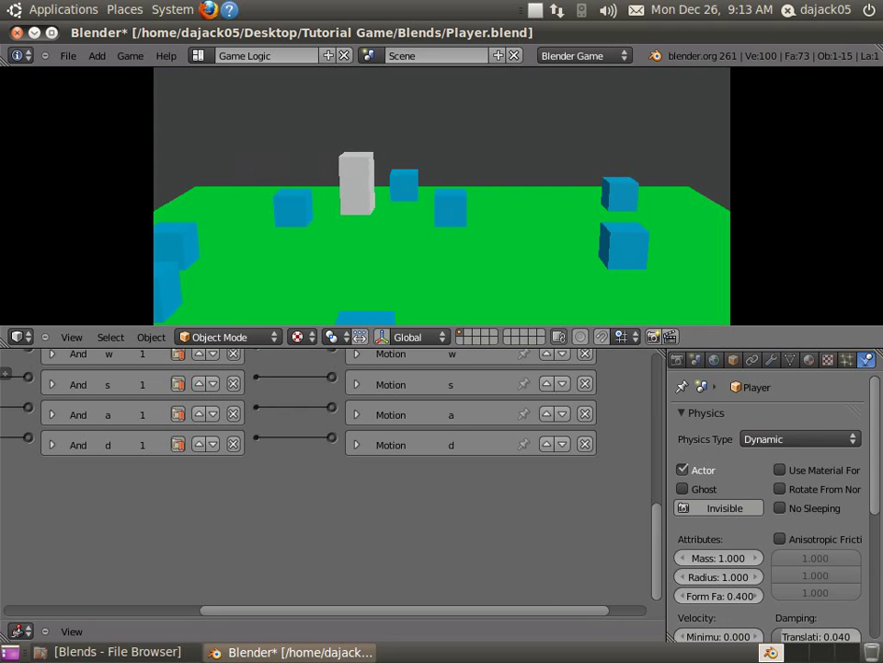
key(s)
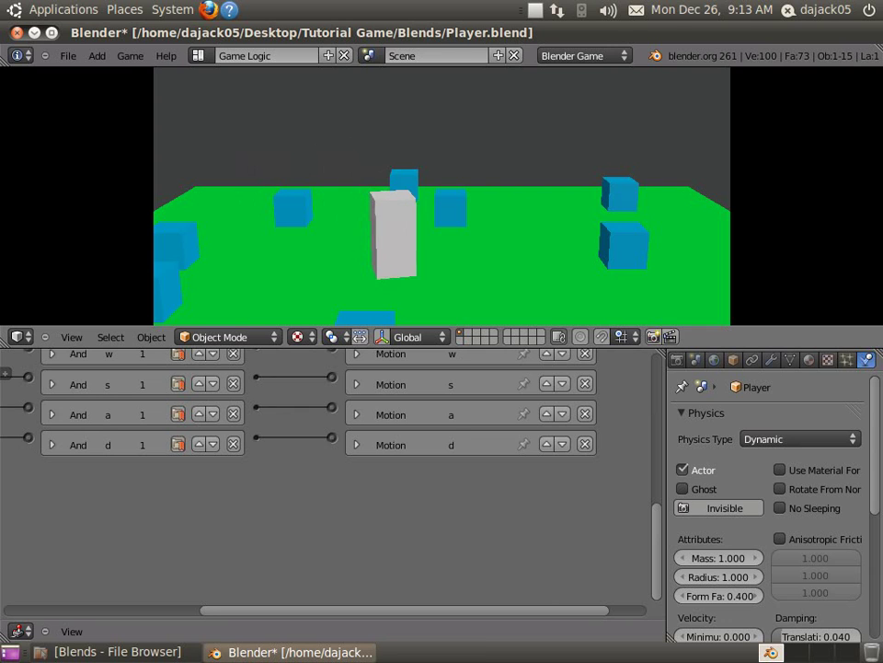
key(d)
key(w)
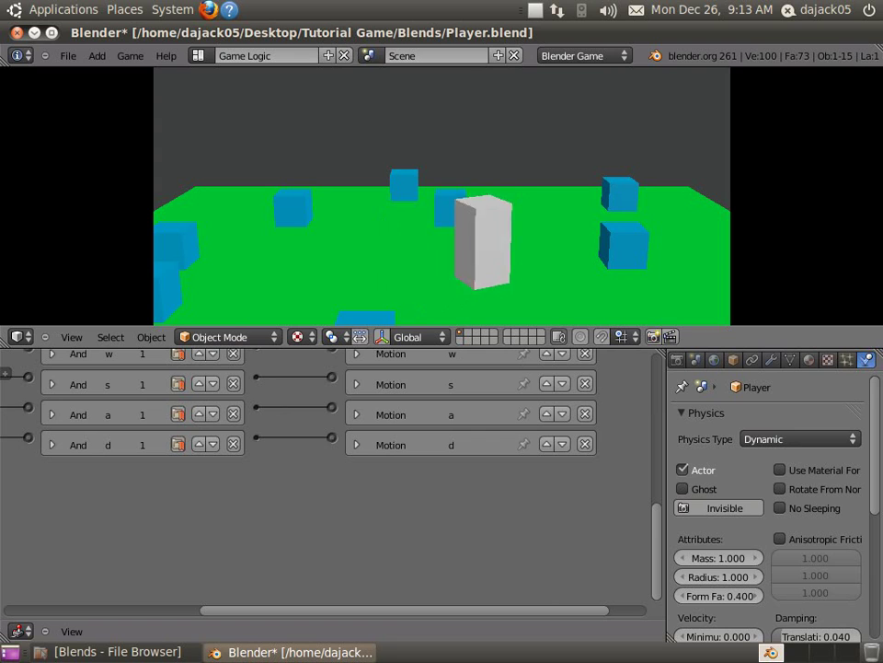
key(a)
key(a)
key(w)
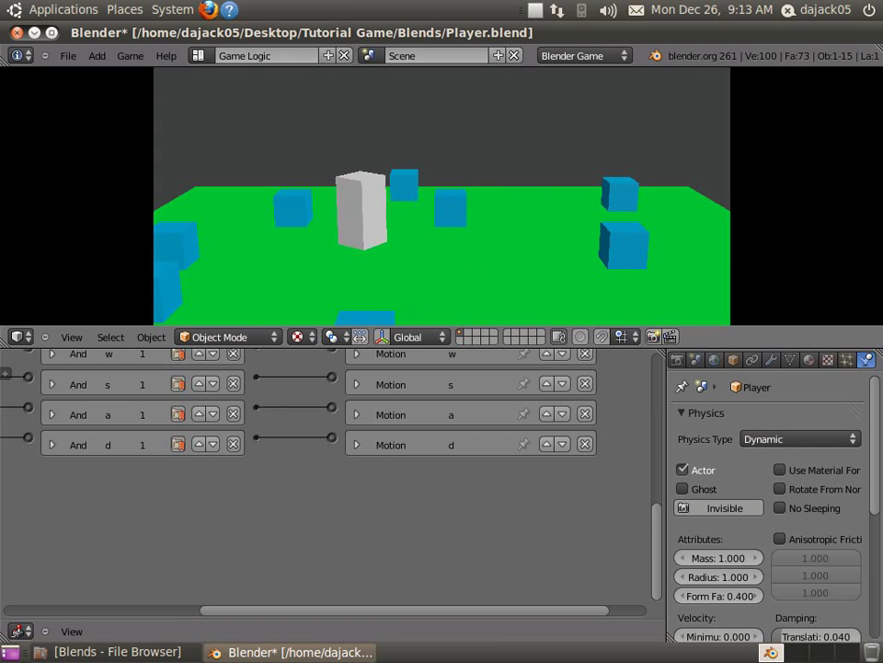
key(d)
key(a)
key(s)
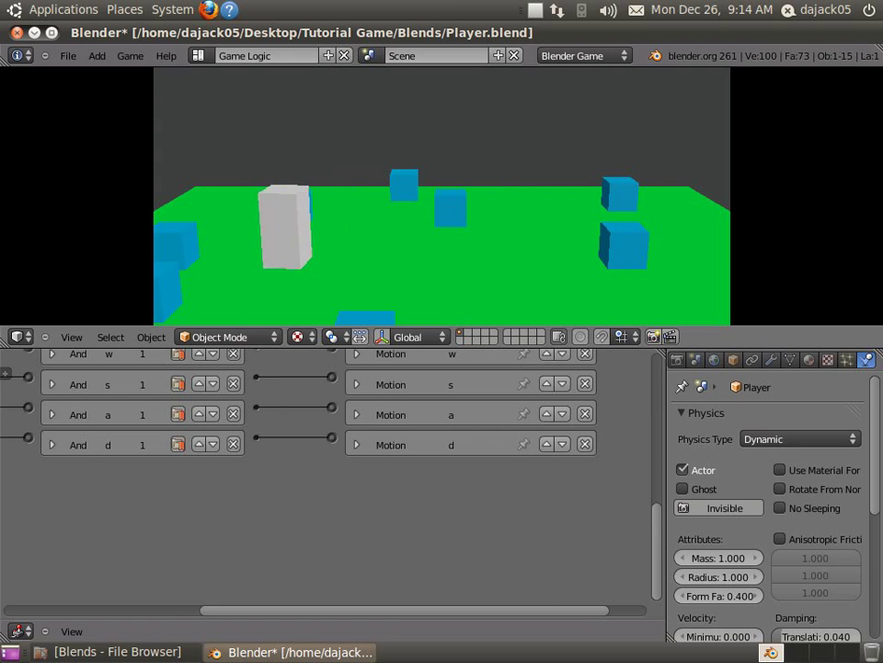
key(d)
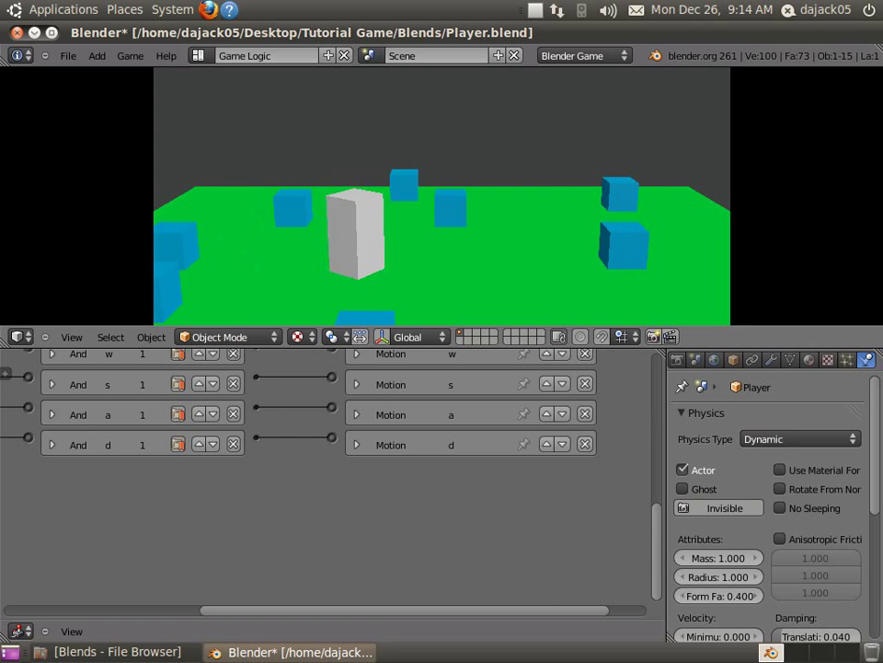
key(w)
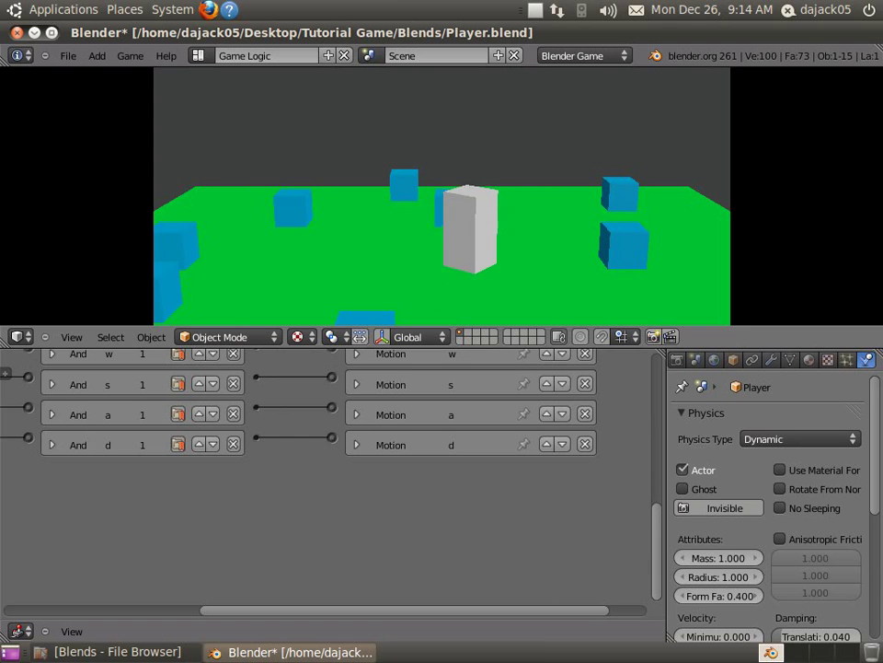
key(d)
key(a)
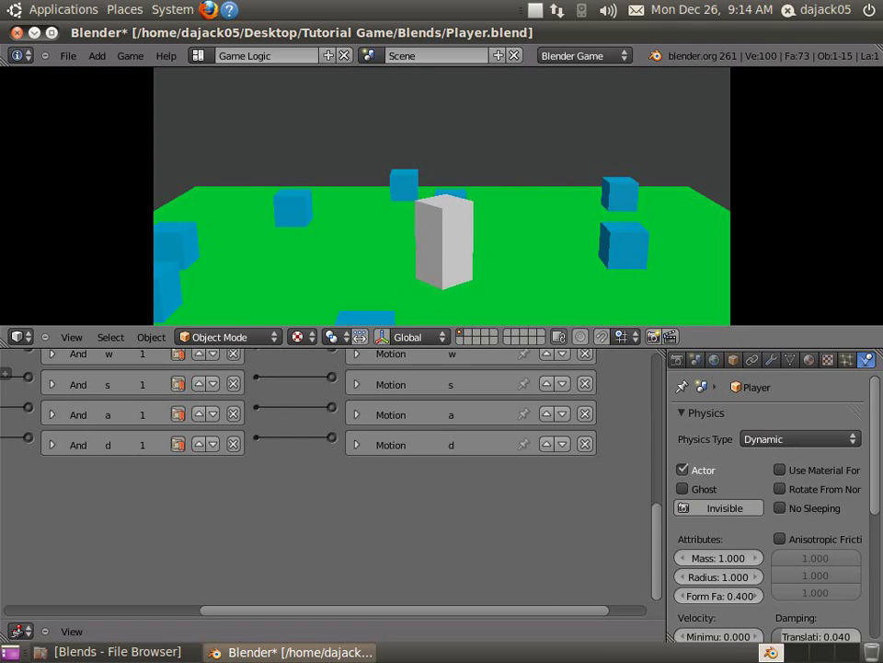
key(d)
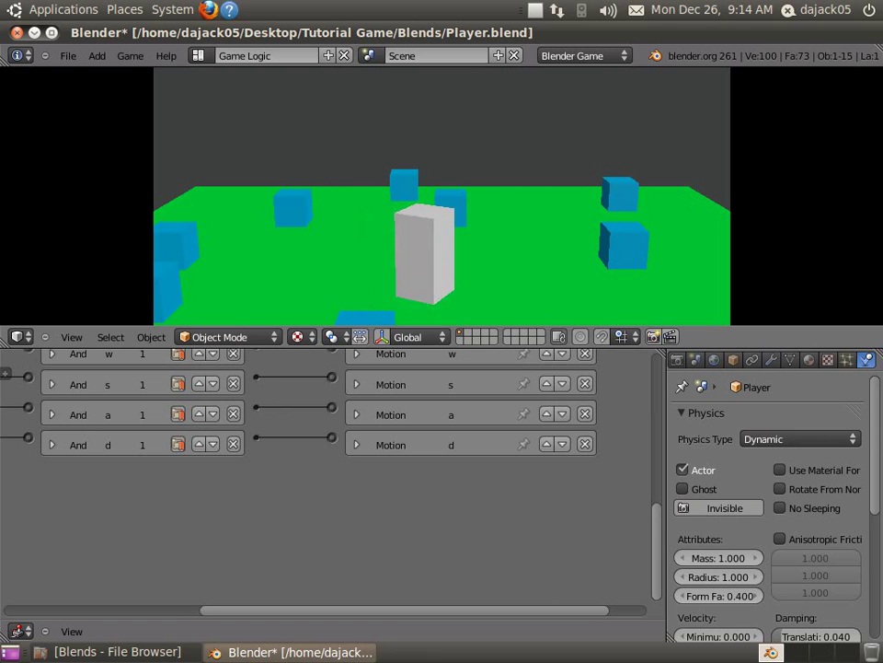
key(w)
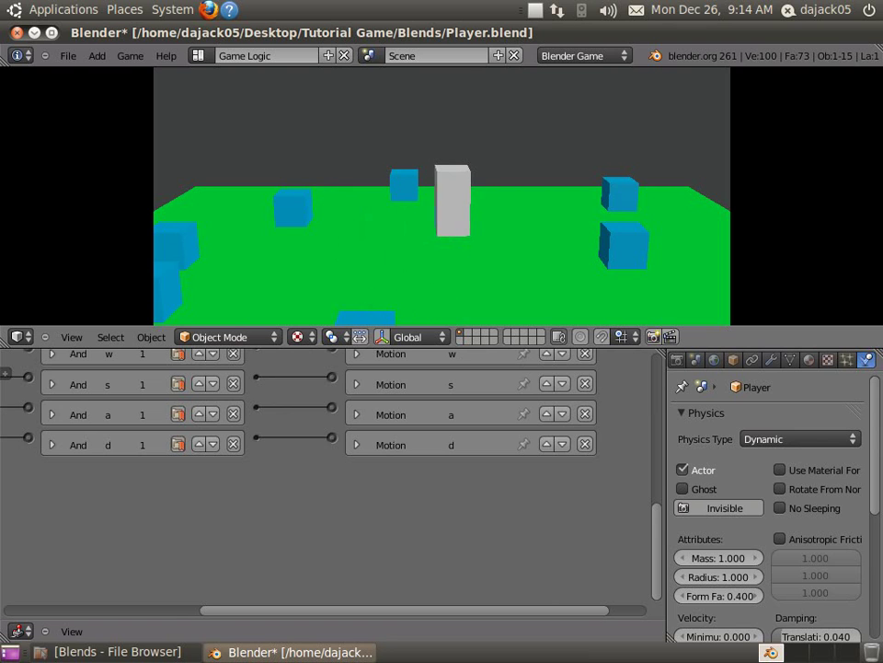
key(a)
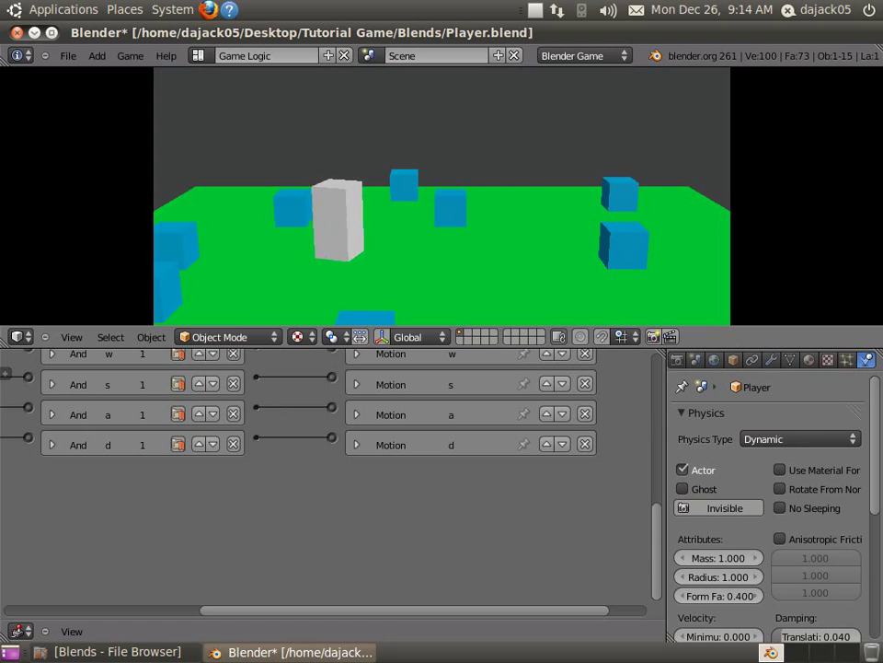
key(Escape)
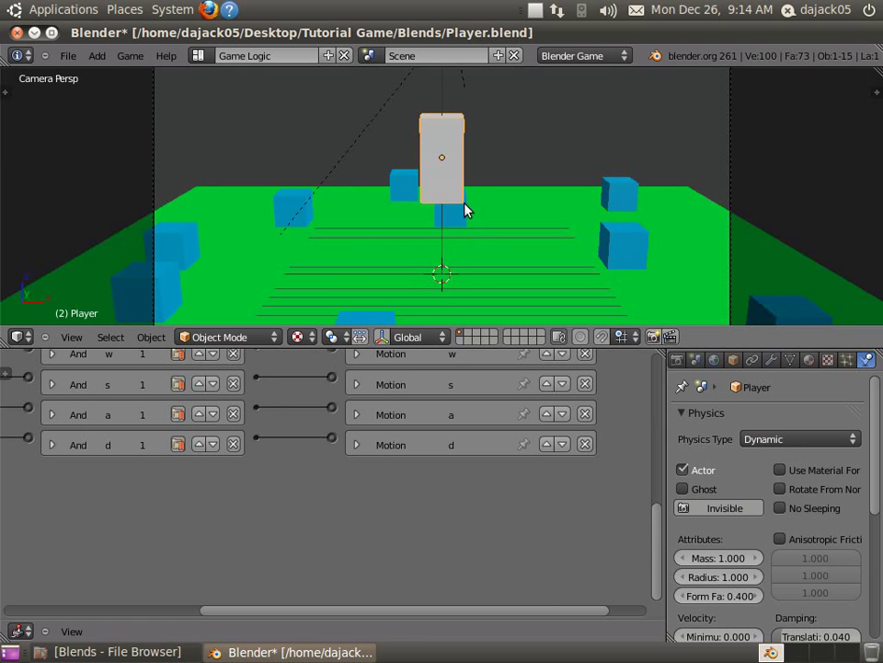
- Select the green ground plane and bring up the Physics settings of its material
right_click(524, 235)
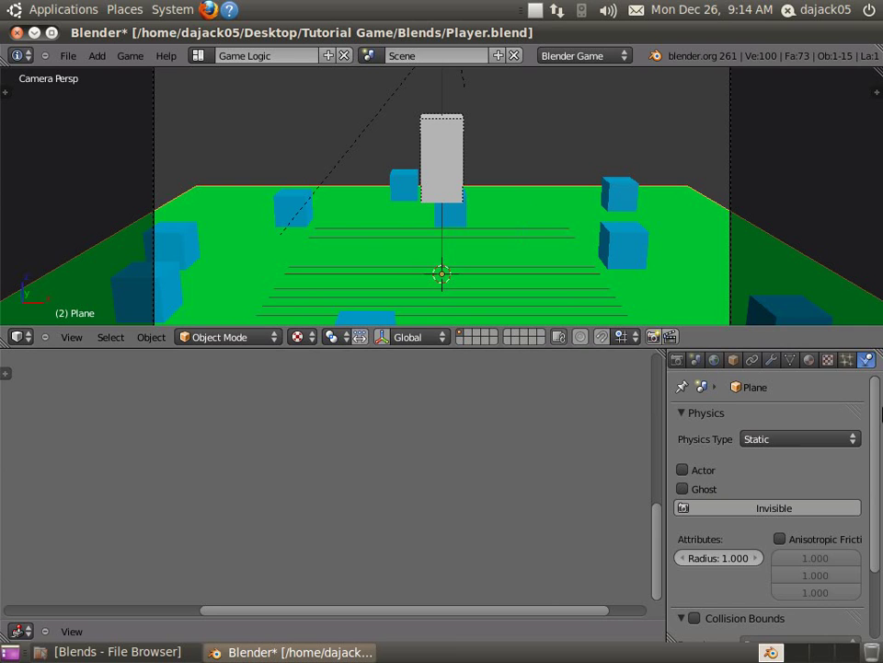
click(811, 361)
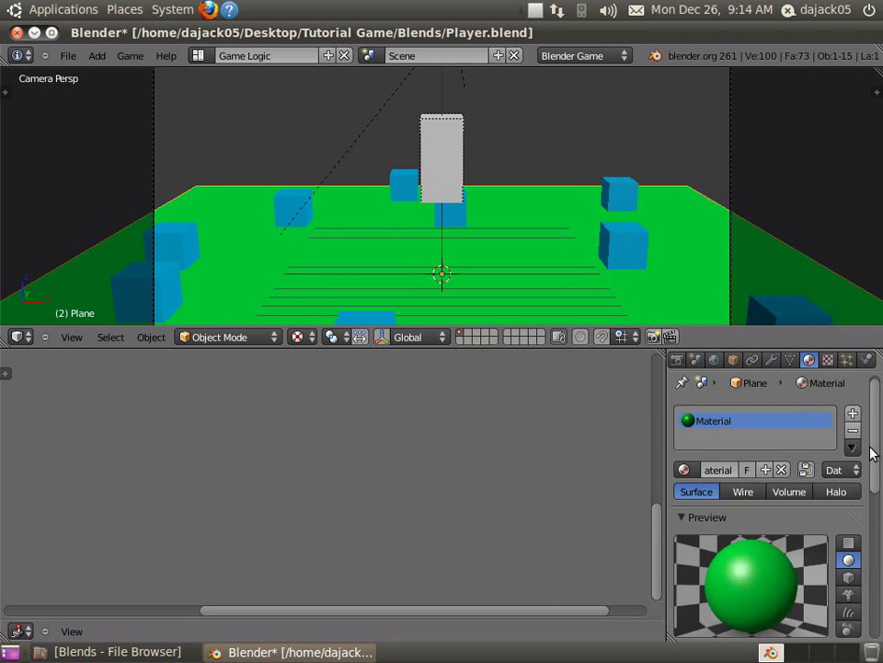
drag(873, 446, 860, 584)
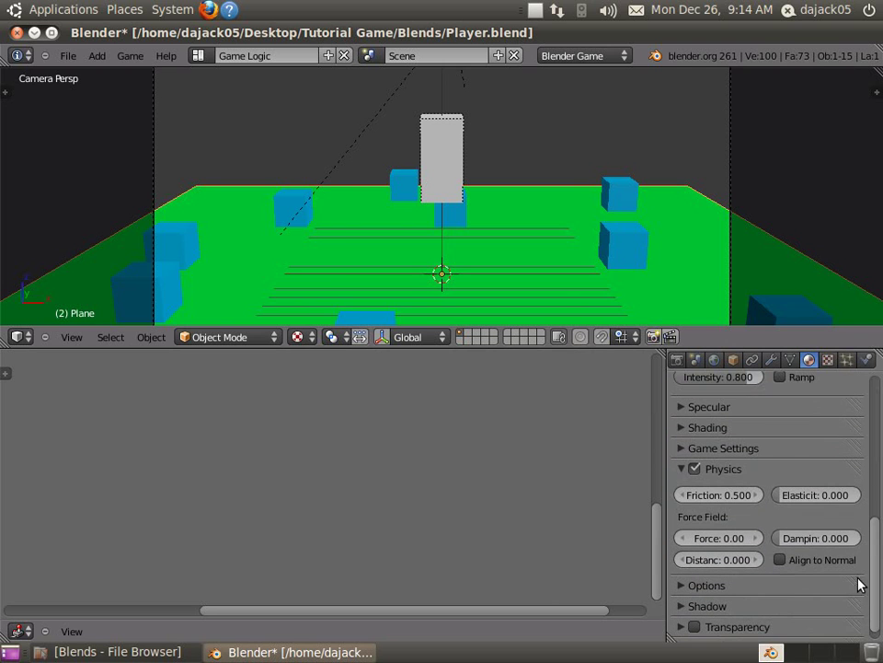
- Disable the ground material's Physics, run a brief game test without it, and enable Physics again
click(695, 468)
key(p)
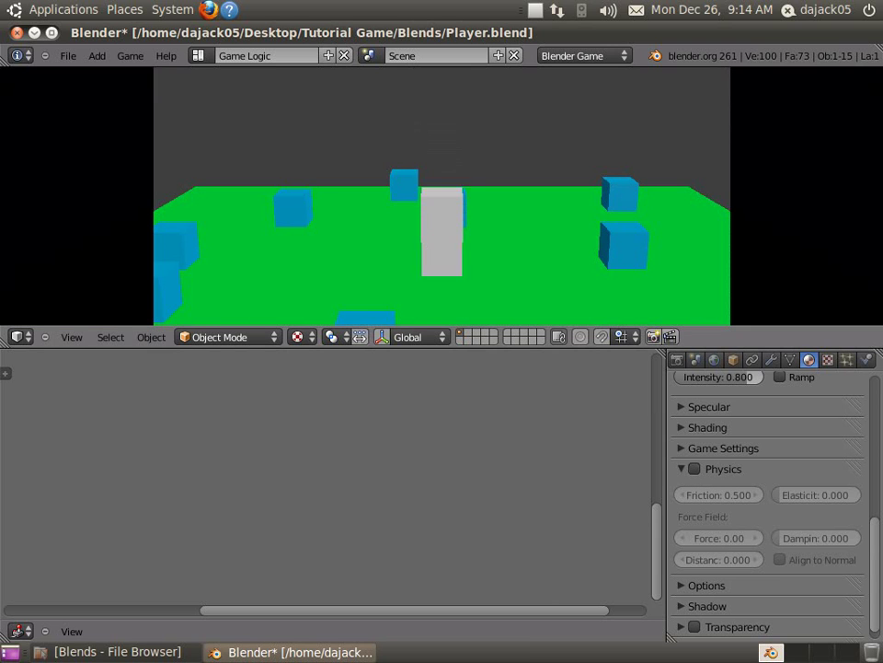
key(Escape)
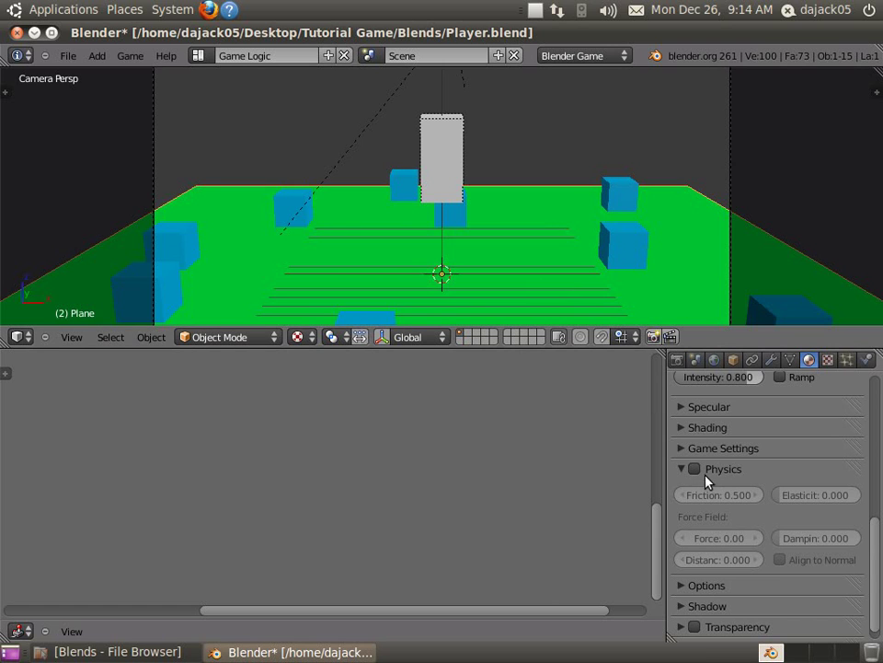
click(702, 475)
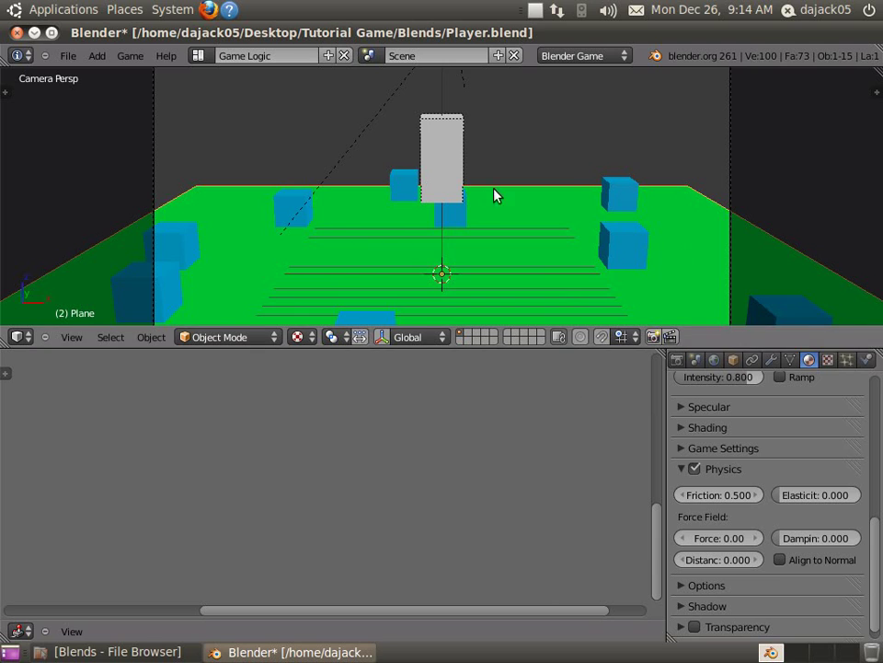
- Briefly test the Player's movement in the game, and set the ground material's Friction to 5
key(p)
key(w)
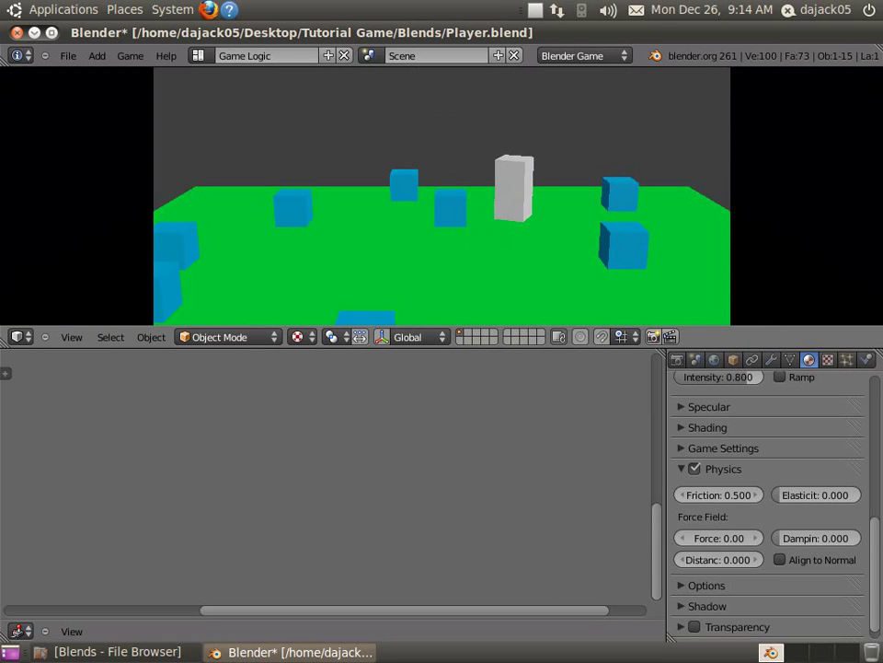
key(Escape)
click(720, 495)
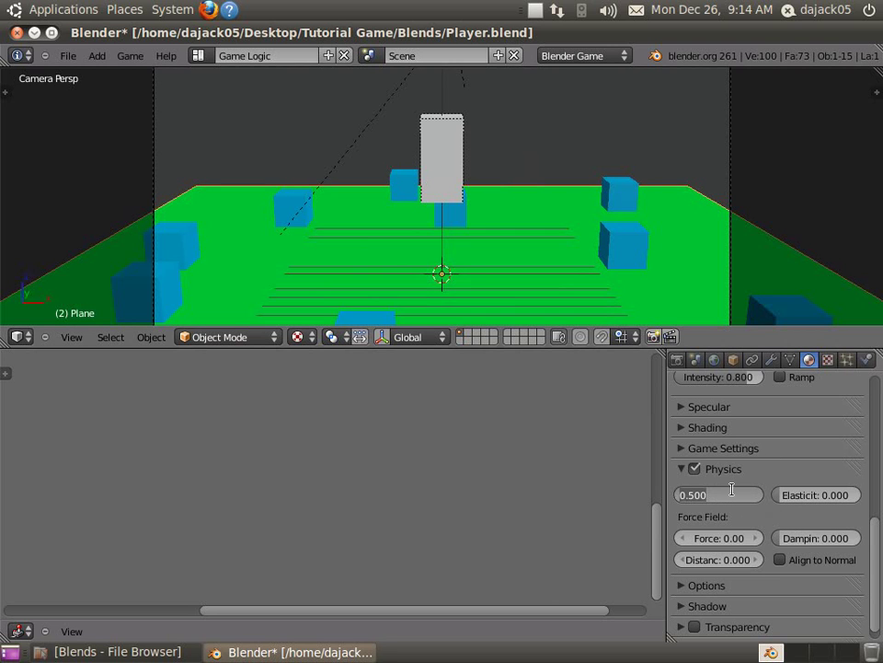
key(Return)
- Run the game and test driving and turning the Player across the ground with the Friction of 5
key(p)
key(Right)
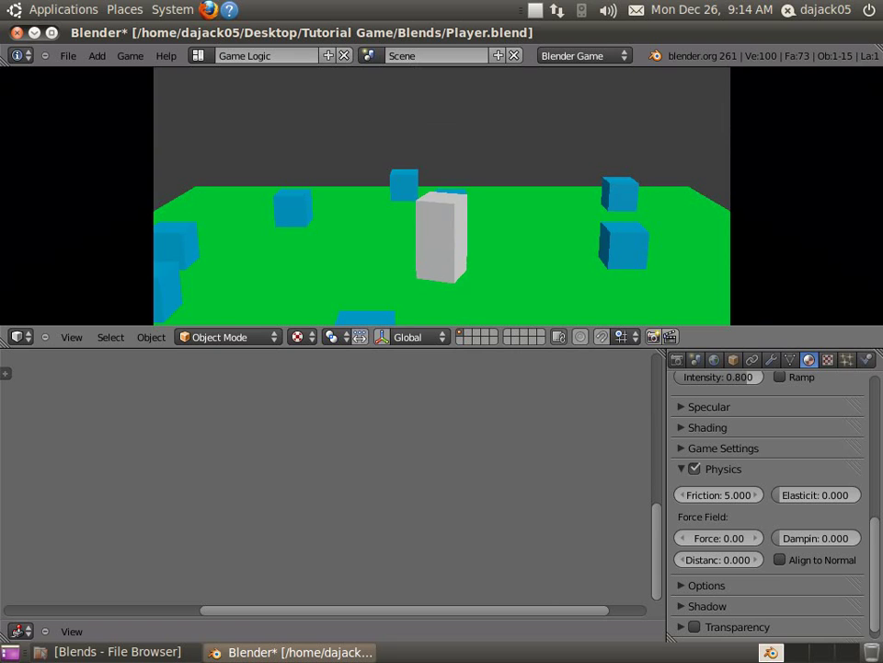
key(Up)
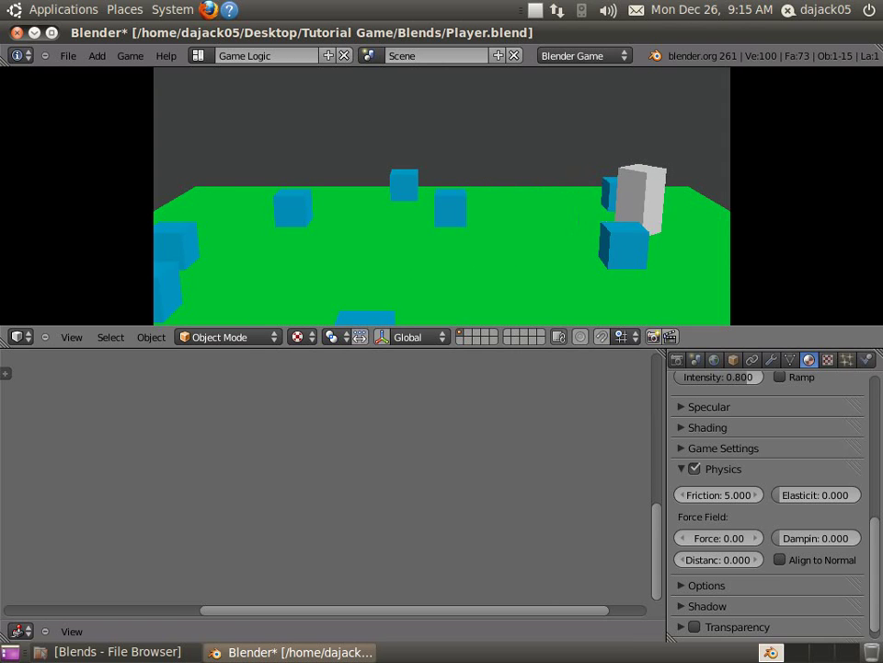
key(Up)
key(Right)
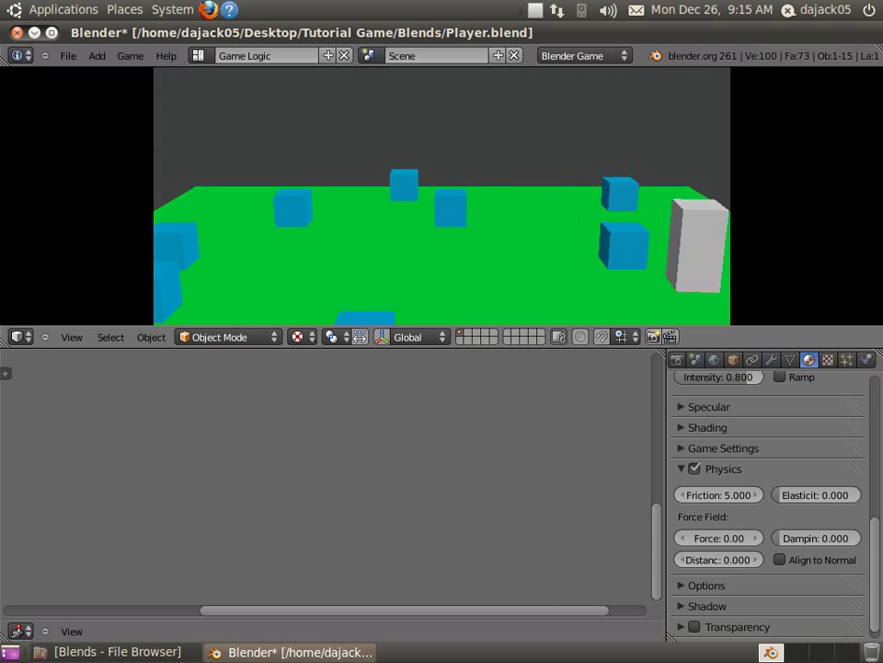
key(Up)
key(Right)
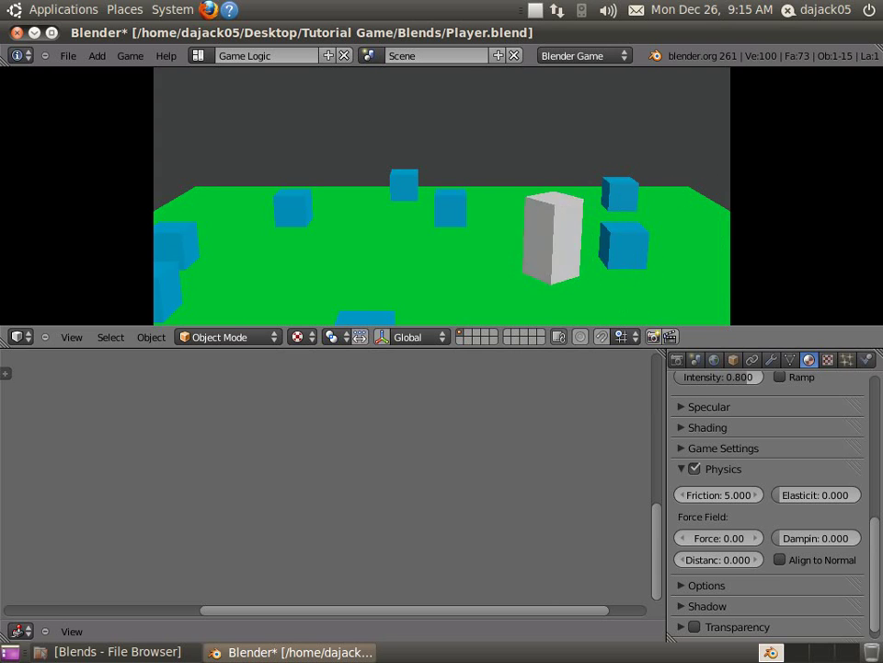
key(Up)
key(Right)
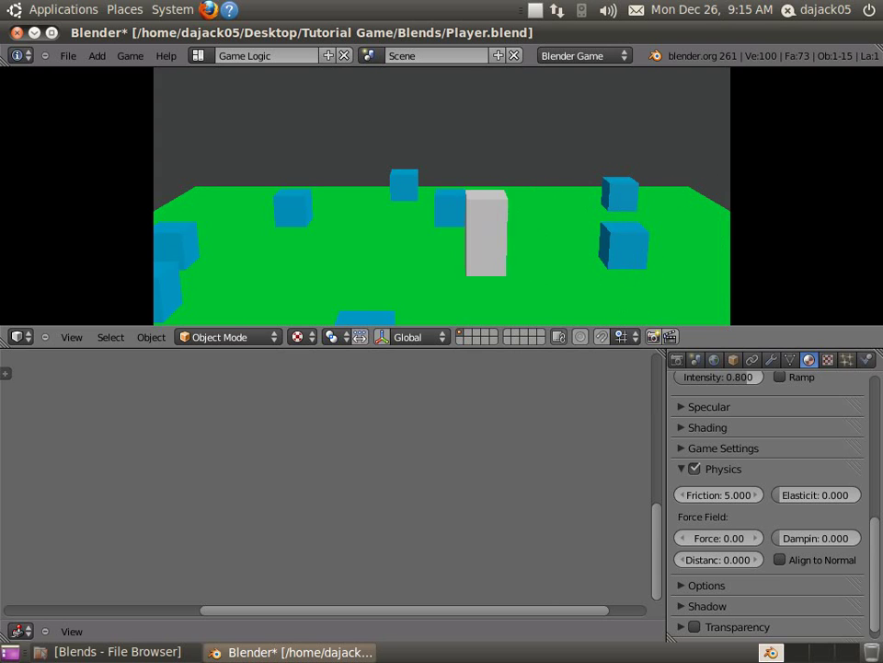
key(Up)
key(Right)
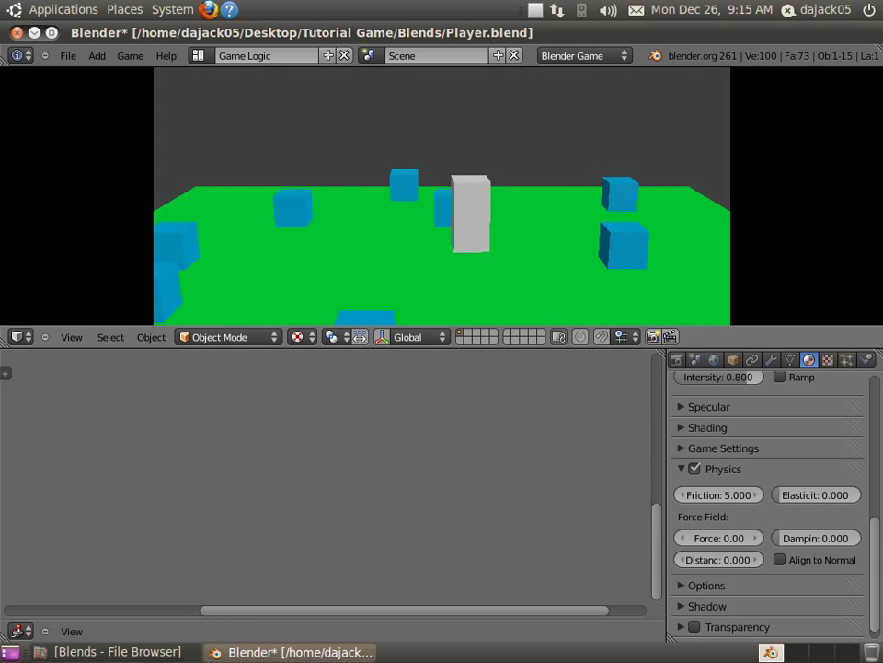
key(Up)
key(Right)
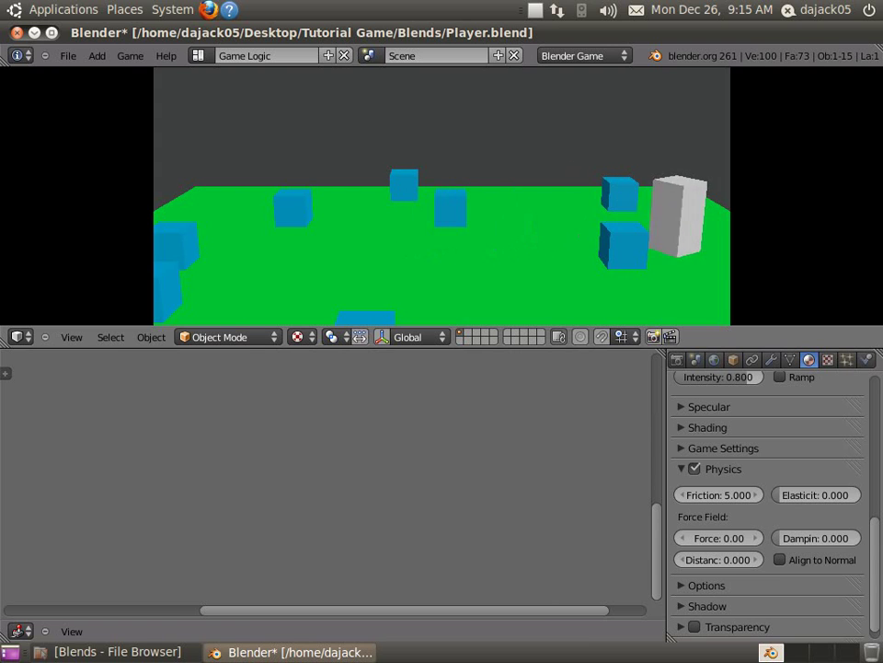
key(Up)
key(Right)
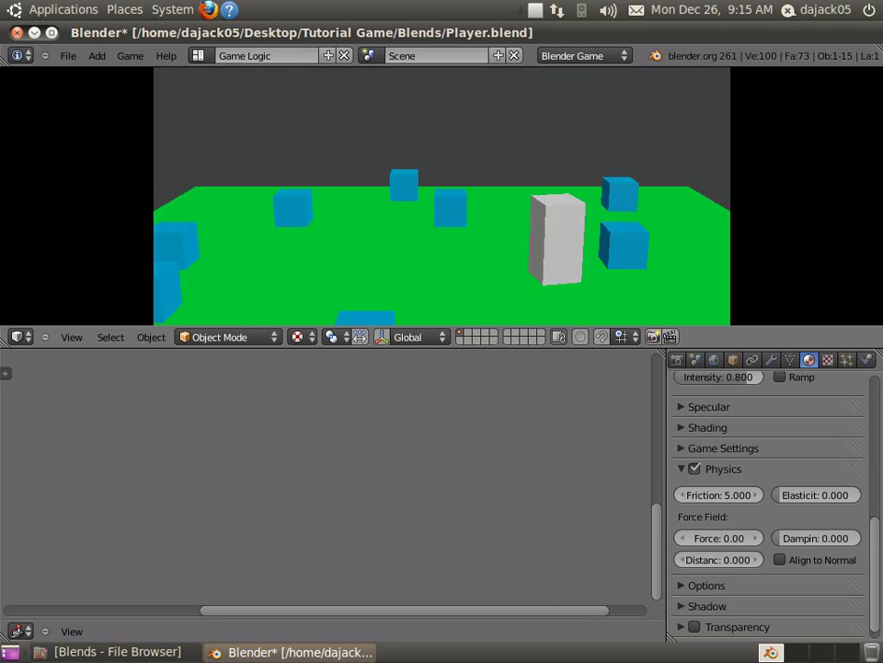
key(Left)
key(Up)
key(Left)
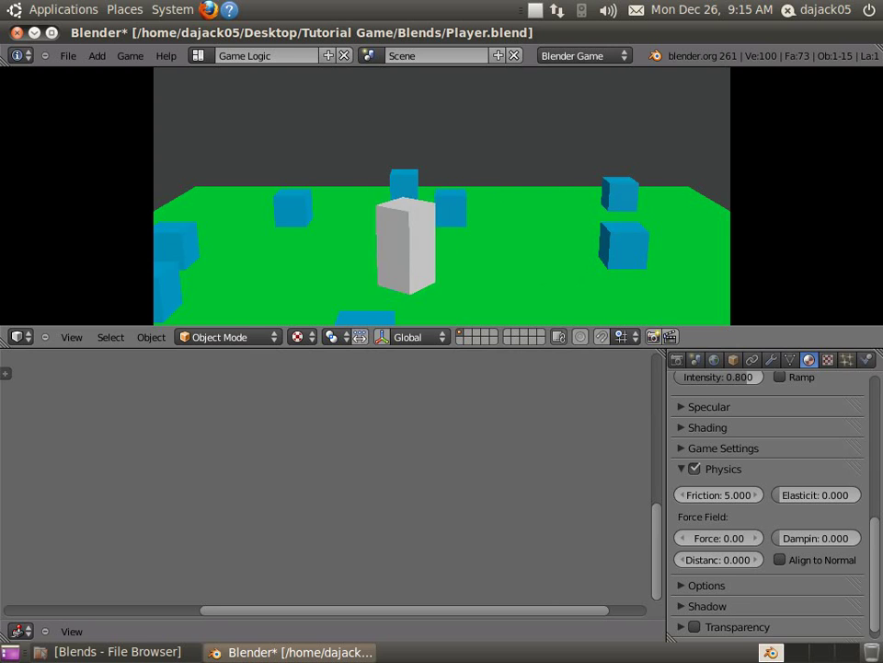
key(Up)
key(Left)
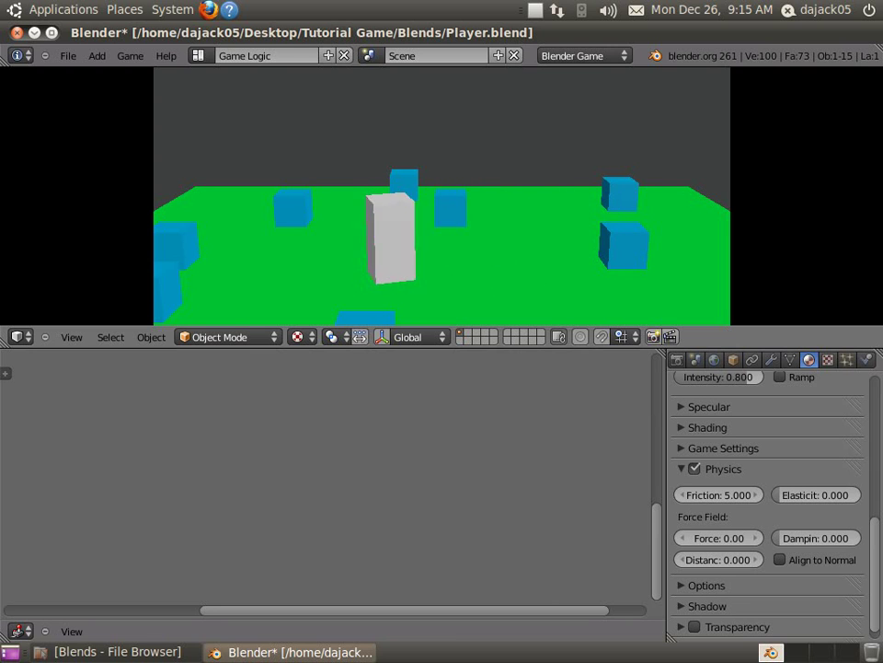
key(Right)
key(Up)
key(Left)
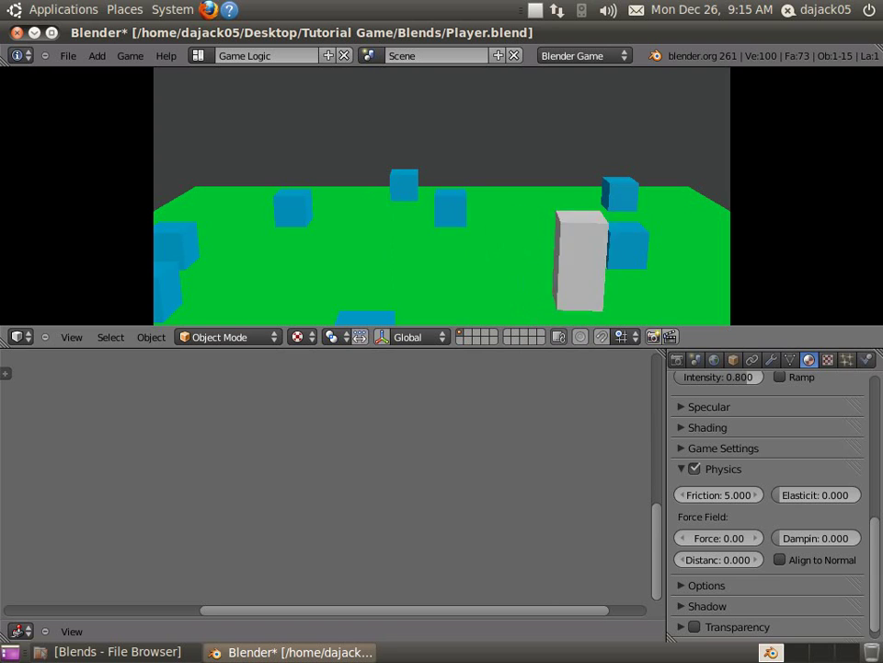
key(Right)
key(Up)
key(Right)
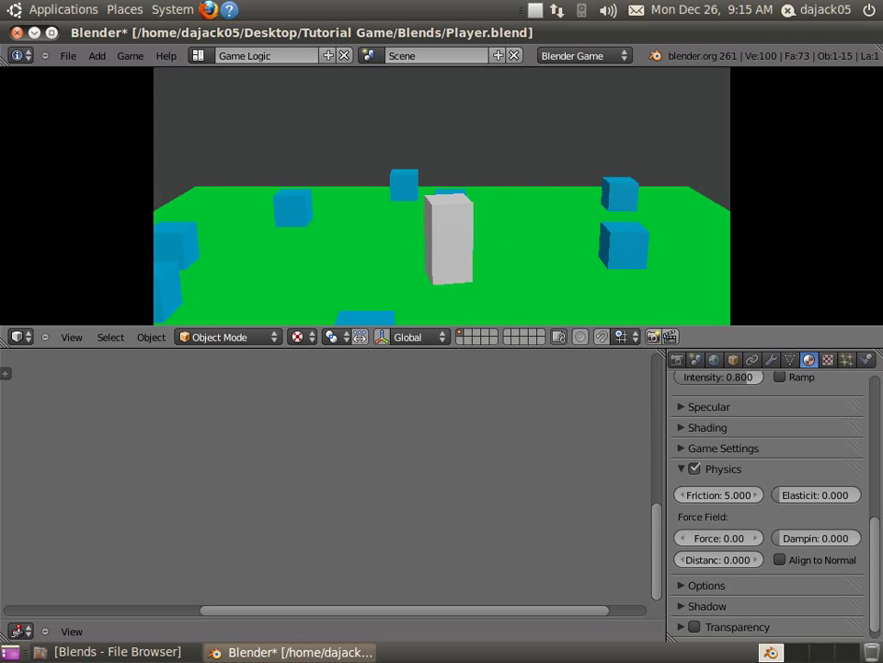
key(Up)
key(Left)
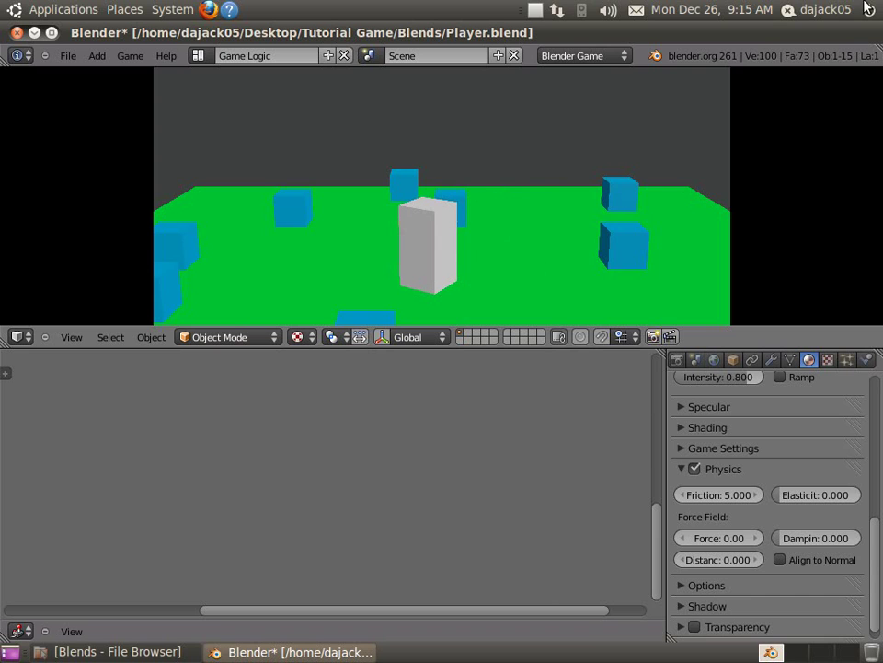